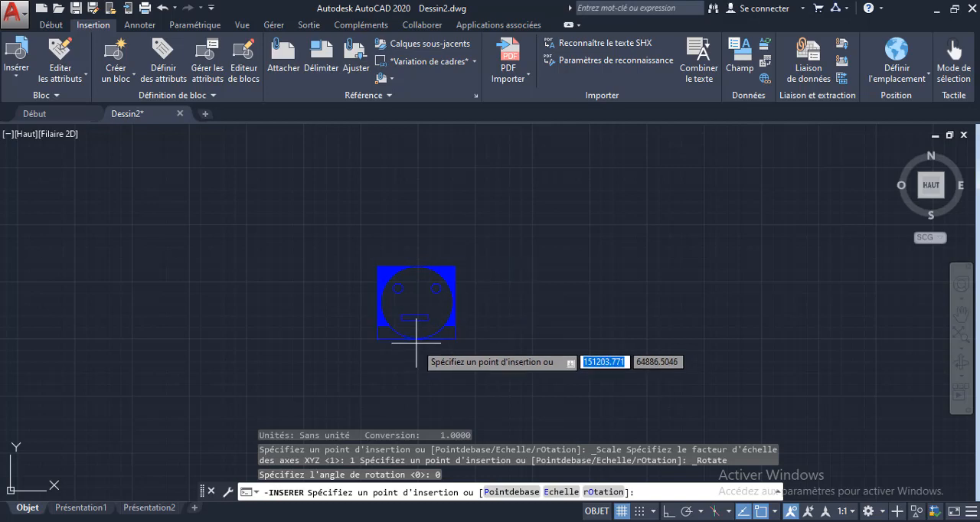
# Step: Place the socket block being inserted in the empty middle area of the drawing
pyautogui.click(416, 342)
pyautogui.scroll(-2, 442, 373)
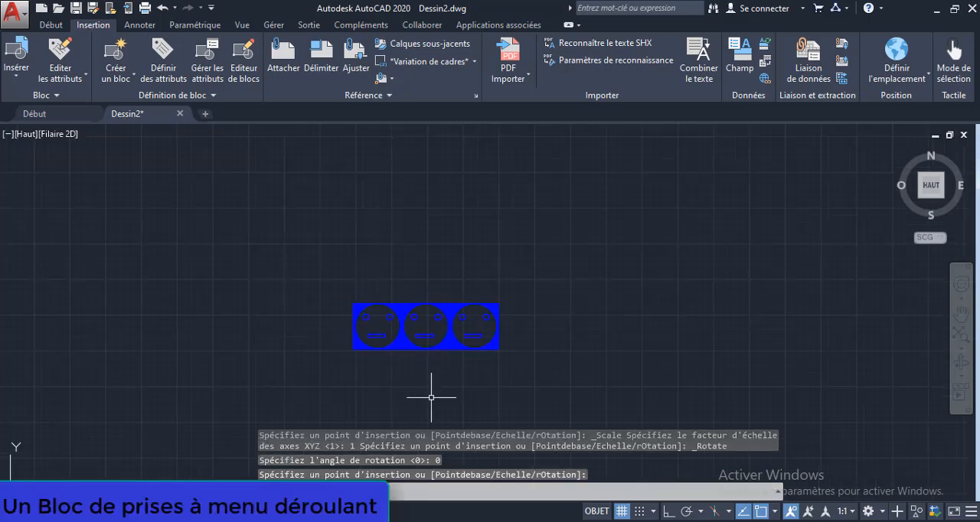
pyautogui.moveTo(435, 380); pyautogui.dragTo(464, 272, button='middle')
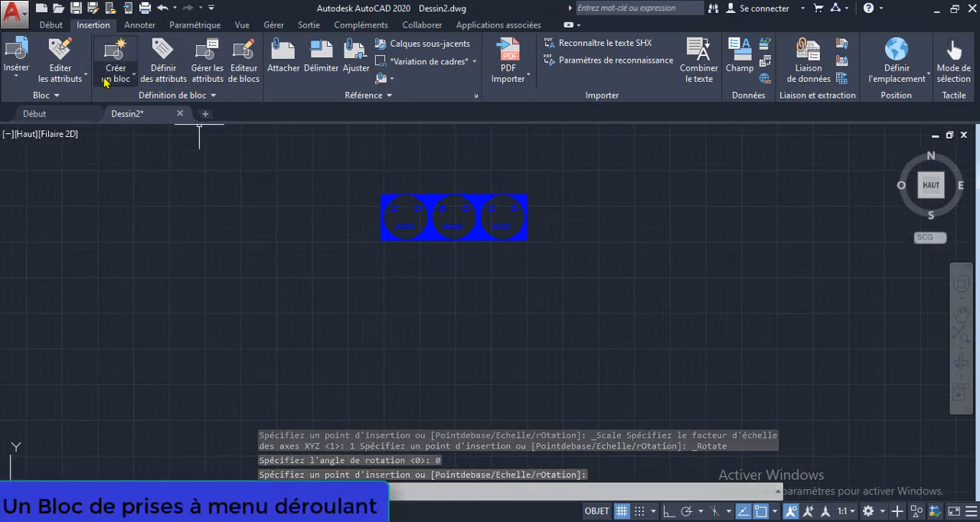
pyautogui.click(66, 115)
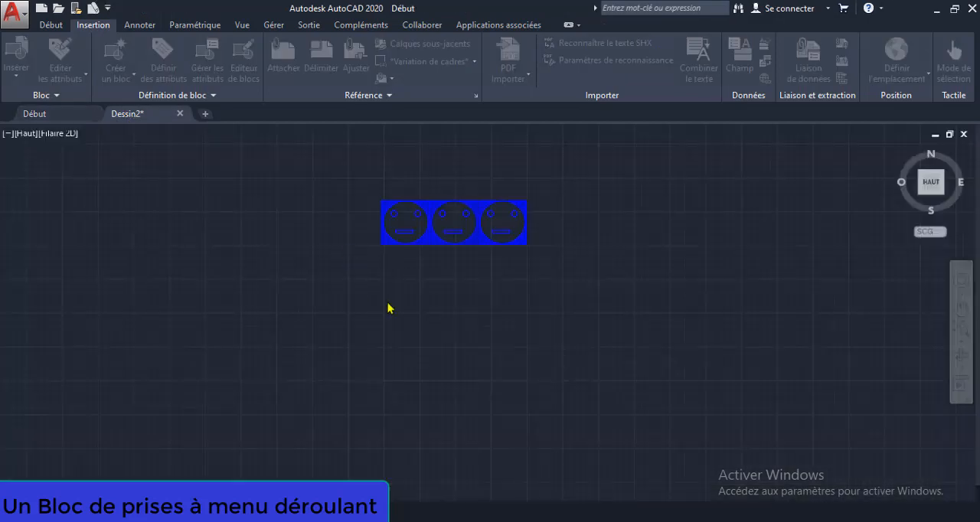
pyautogui.scroll(5, 459, 223)
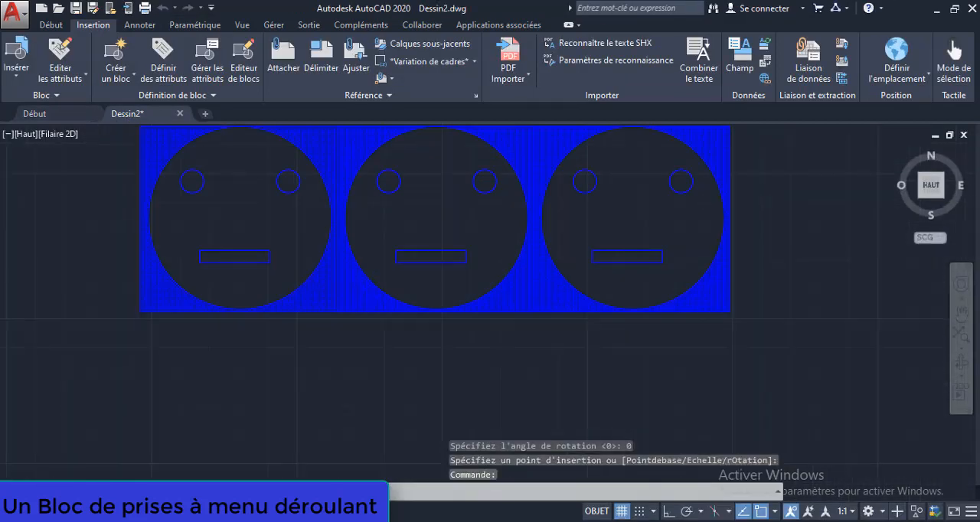
pyautogui.scroll(-4, 445, 210)
# Step: Switch the inserted block's visibility state to "3 Prises Normales 3 blocks"
pyautogui.click(563, 292)
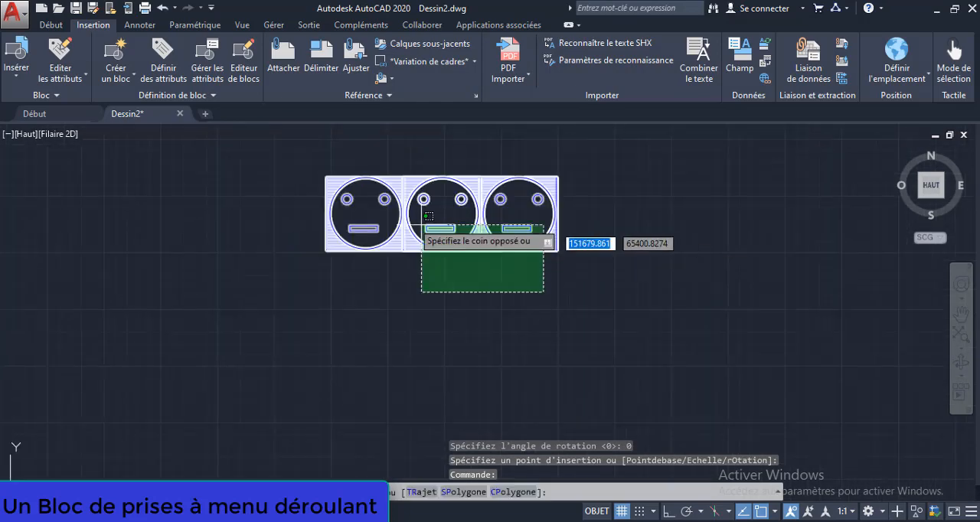
pyautogui.click(392, 194)
pyautogui.click(442, 165)
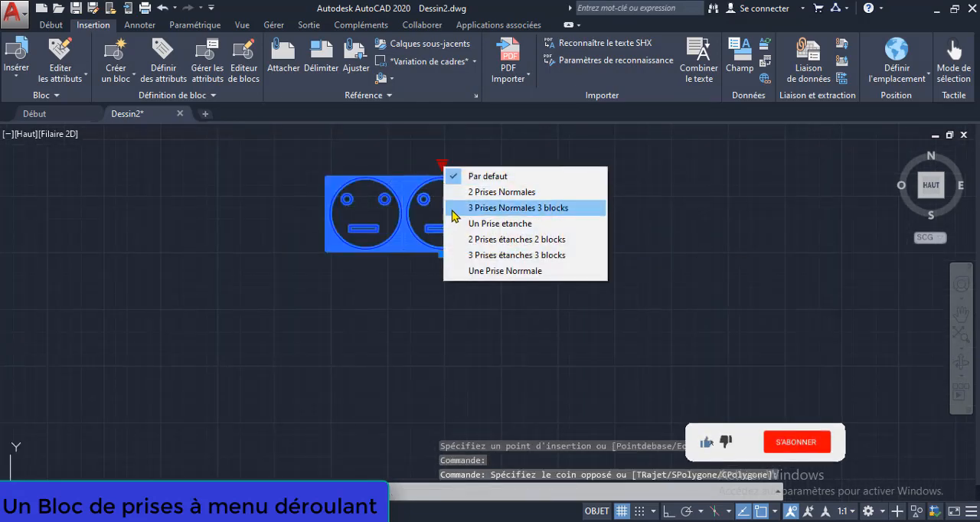
pyautogui.click(453, 210)
pyautogui.scroll(3, 508, 219)
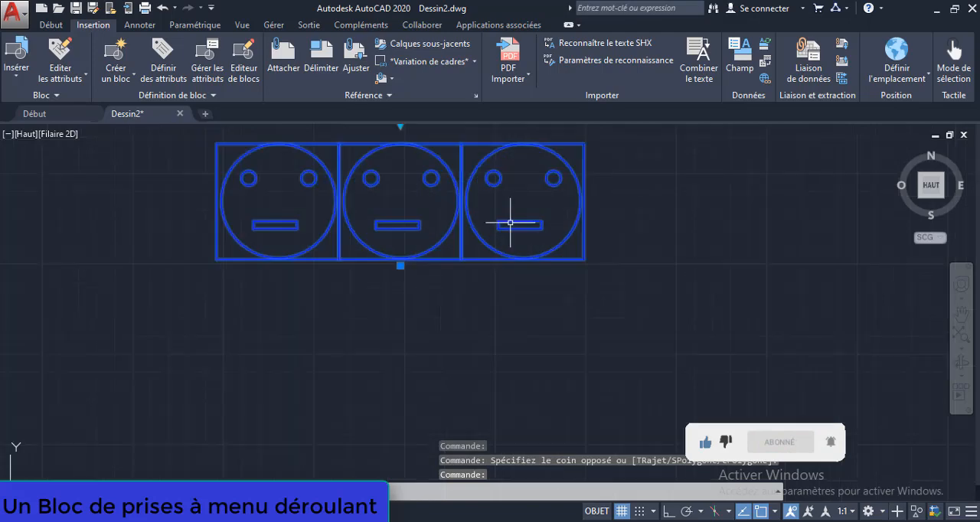
pyautogui.scroll(-3, 390, 197)
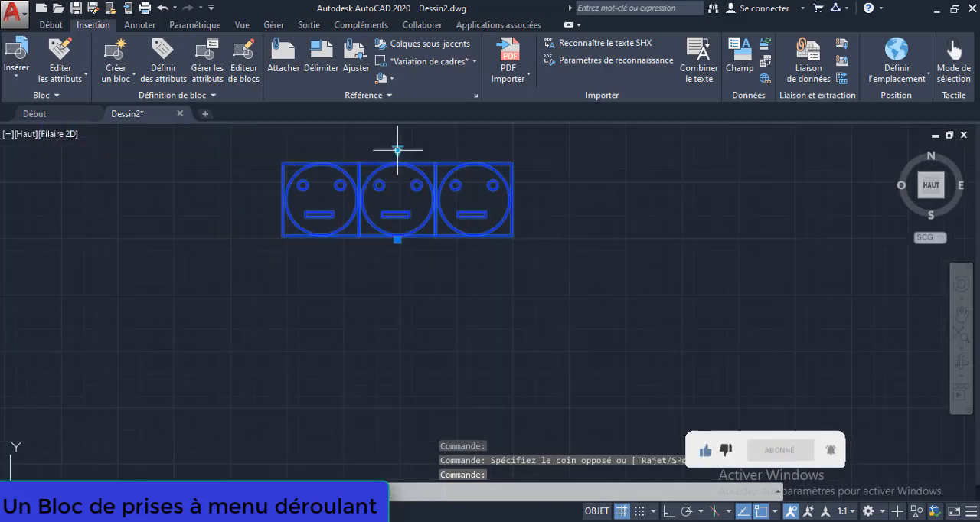
# Step: Change the block's visibility state to "2 Prises Normales" and deselect the block
pyautogui.click(397, 151)
pyautogui.click(399, 172)
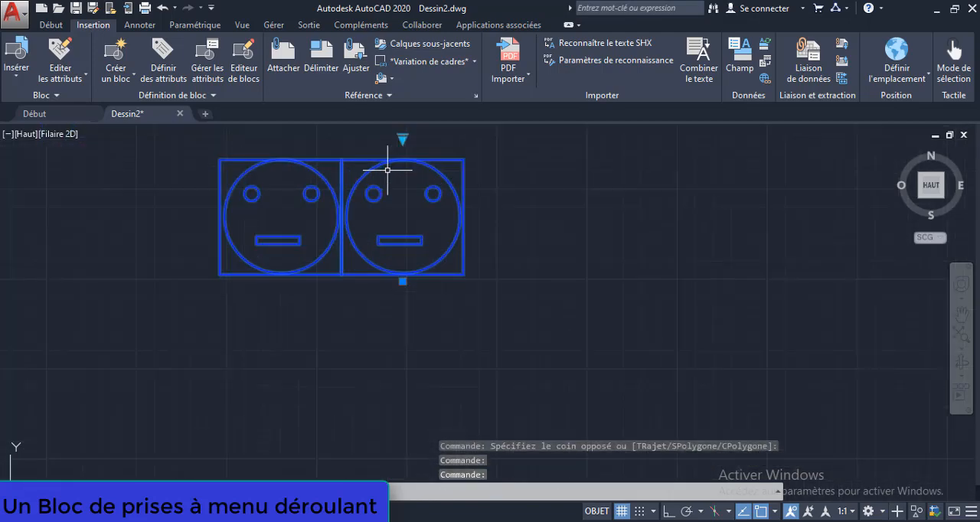
pyautogui.press('Escape')
pyautogui.scroll(2, 391, 168)
pyautogui.moveTo(298, 222); pyautogui.dragTo(377, 235, button='middle')
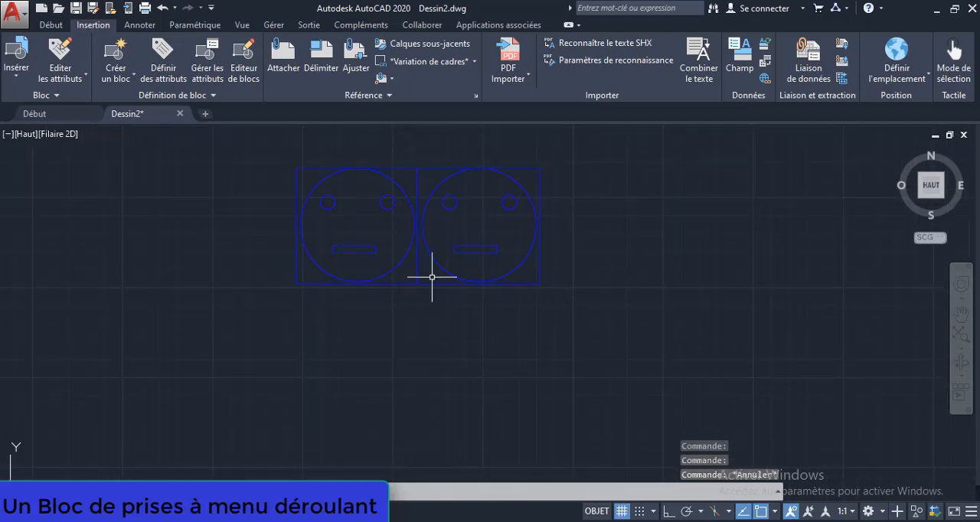
# Step: Move the two-socket block to the right by its insertion point and deselect it
pyautogui.click(416, 307)
pyautogui.click(417, 280)
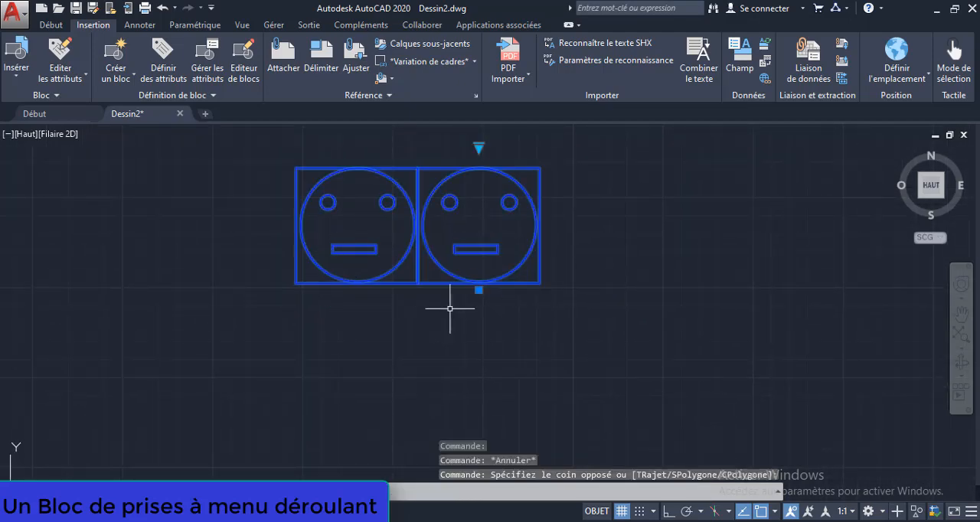
pyautogui.click(479, 290)
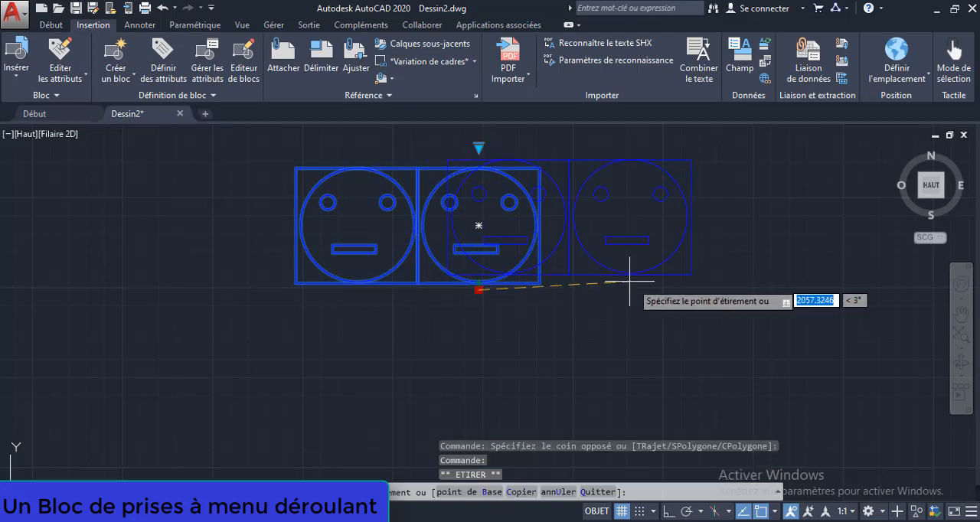
pyautogui.click(666, 293)
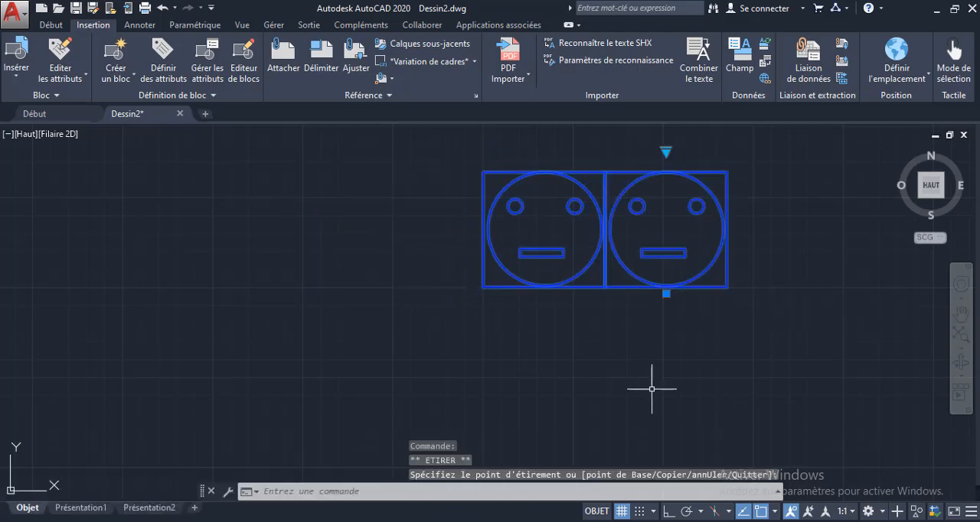
pyautogui.press('Escape')
pyautogui.moveTo(323, 329); pyautogui.dragTo(308, 291, button='middle')
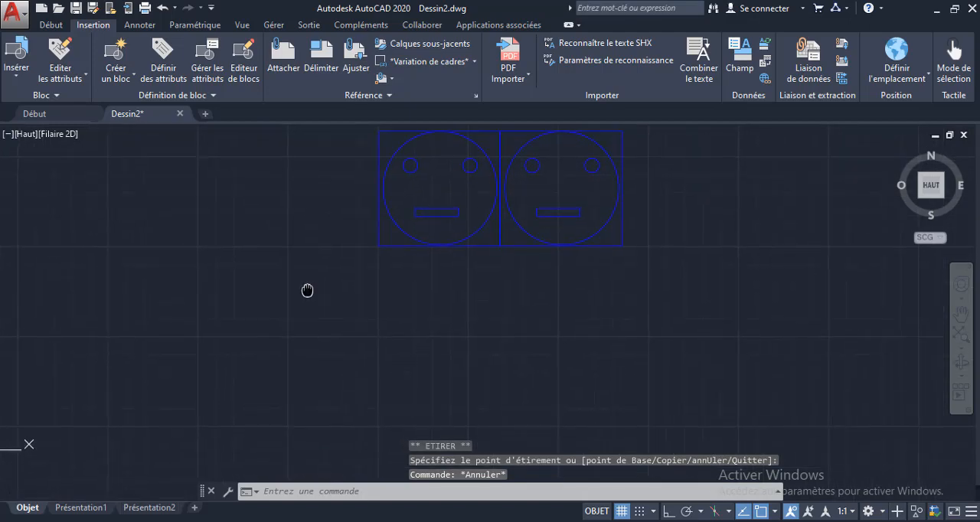
# Step: Create a new layer named 001-APP-PRISE in the layer properties manager
pyautogui.click(46, 25)
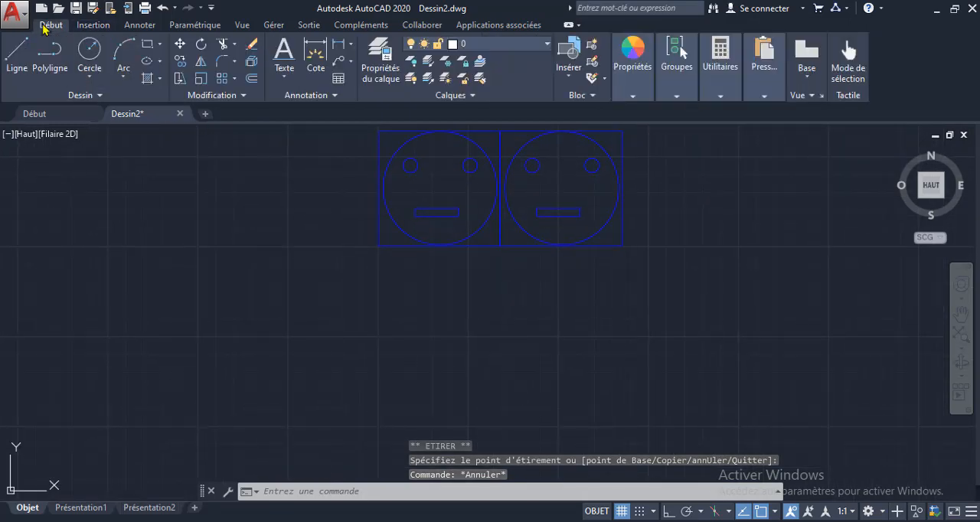
pyautogui.click(497, 46)
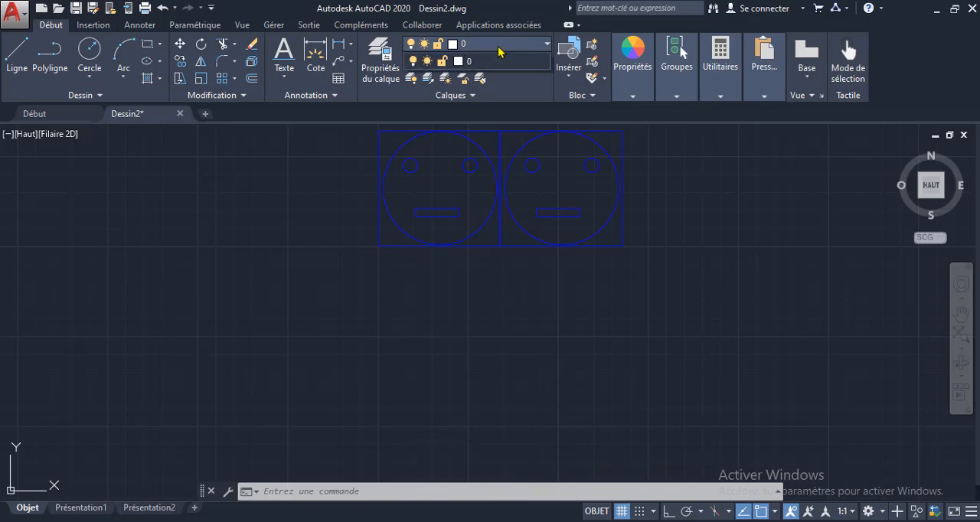
pyautogui.click(392, 74)
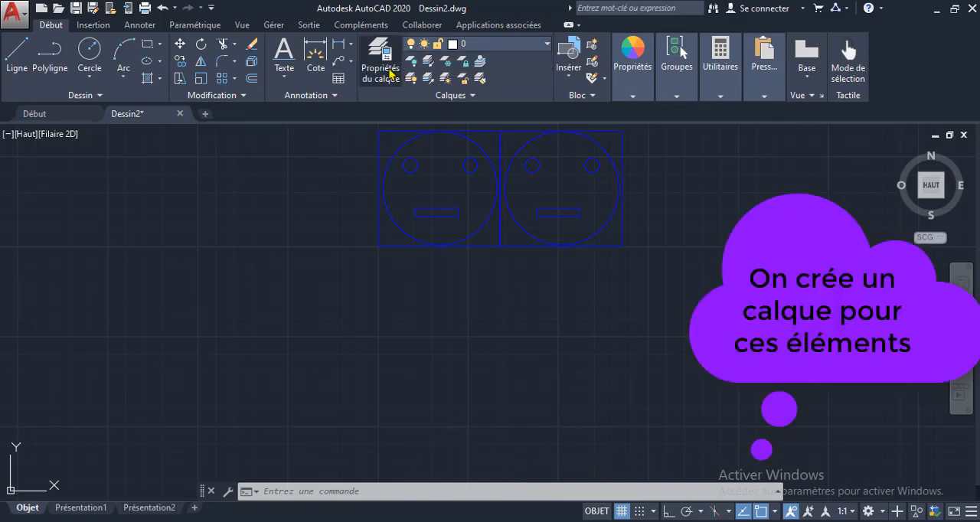
pyautogui.click(389, 77)
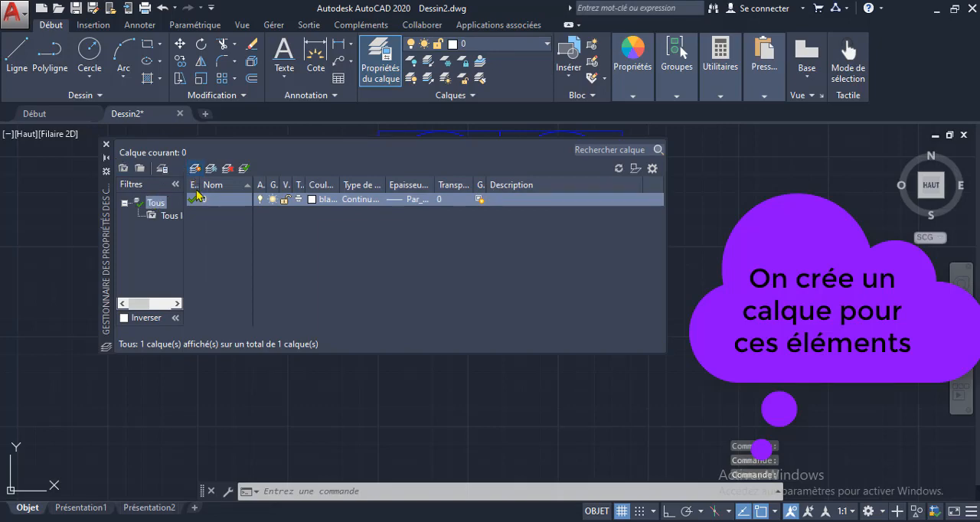
pyautogui.write('001-APP-P...')
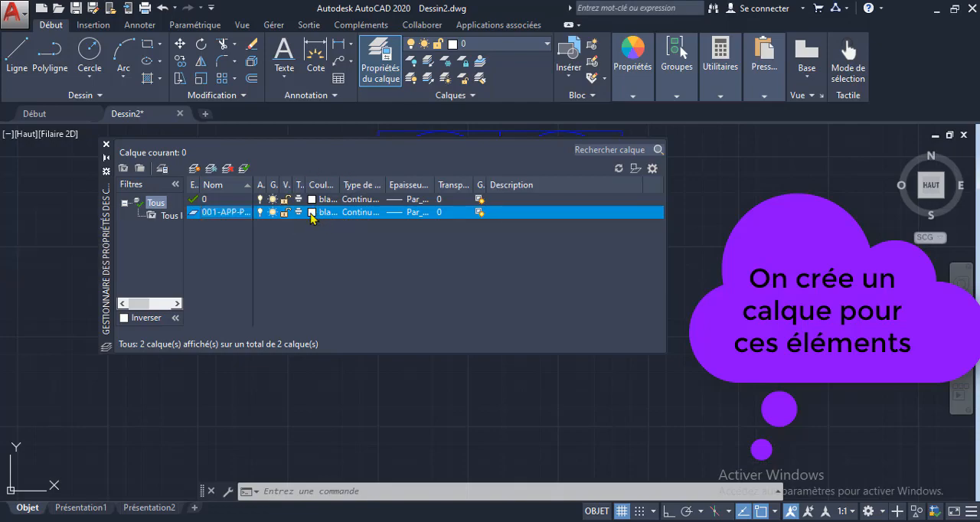
# Step: Set the colour of the 001-APP-PRISE layer to blue and close the layer manager
pyautogui.click(312, 213)
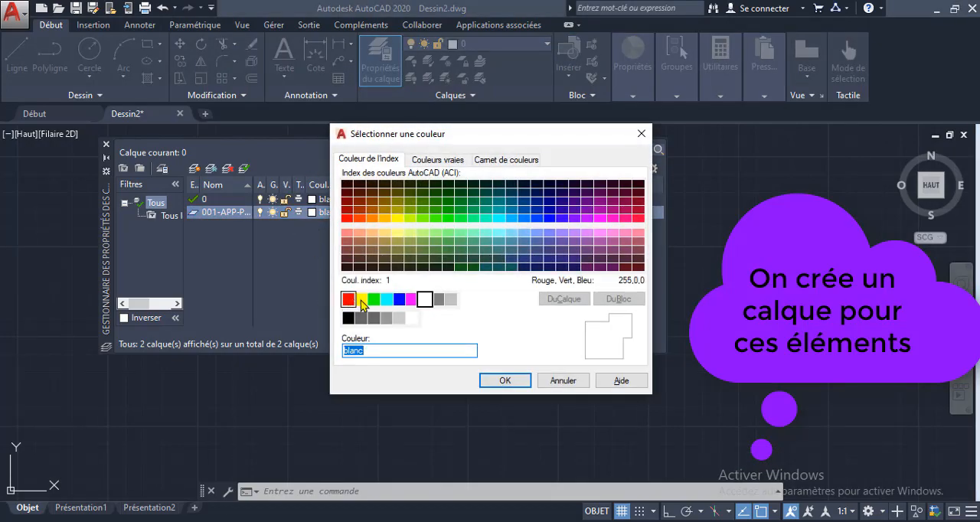
pyautogui.click(406, 302)
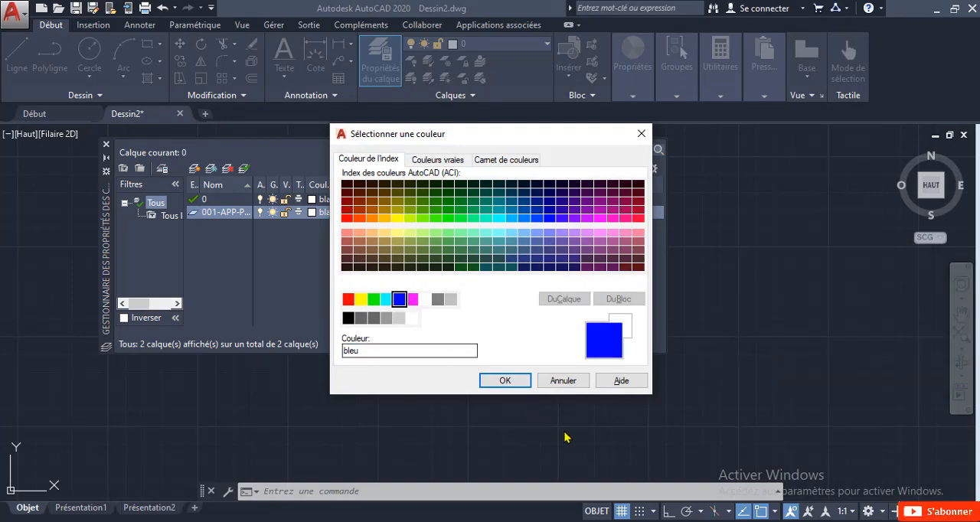
pyautogui.click(505, 381)
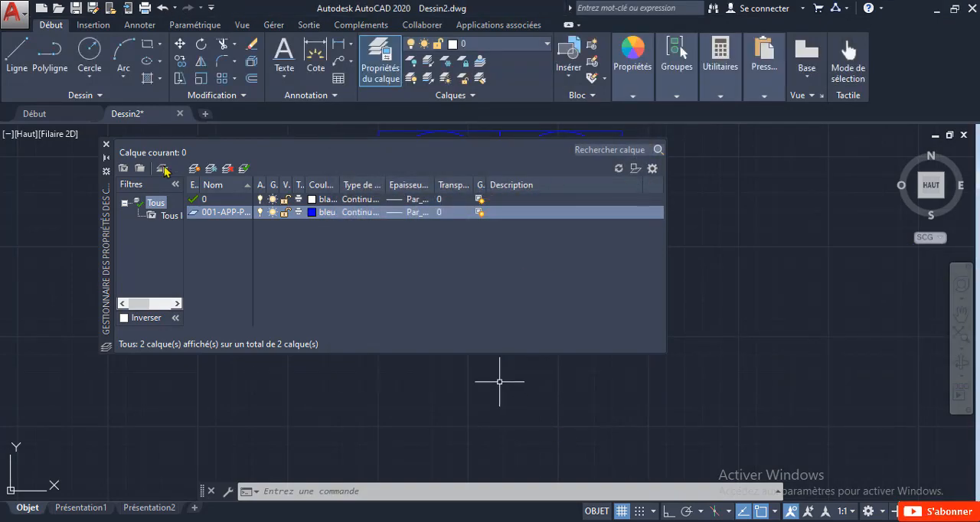
pyautogui.click(107, 148)
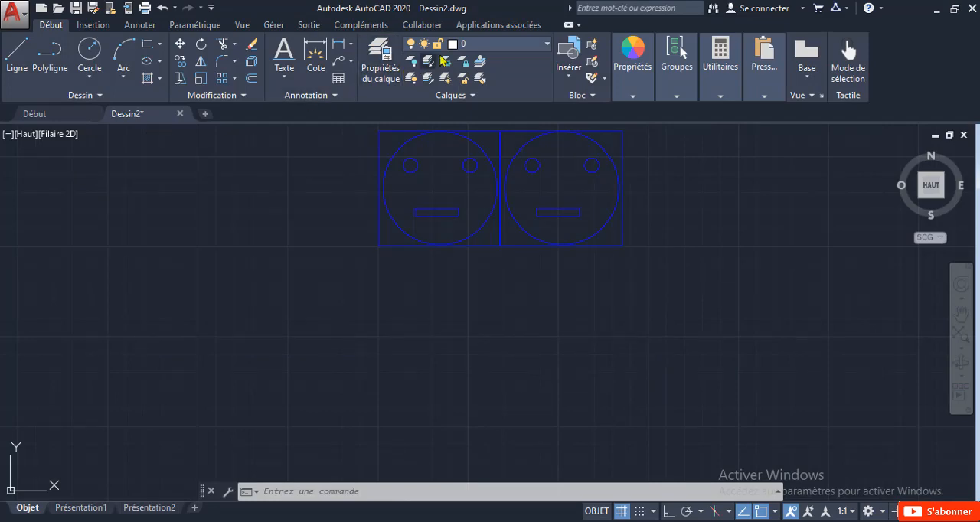
# Step: Make 001-APP-PRISE the current layer
pyautogui.click(506, 45)
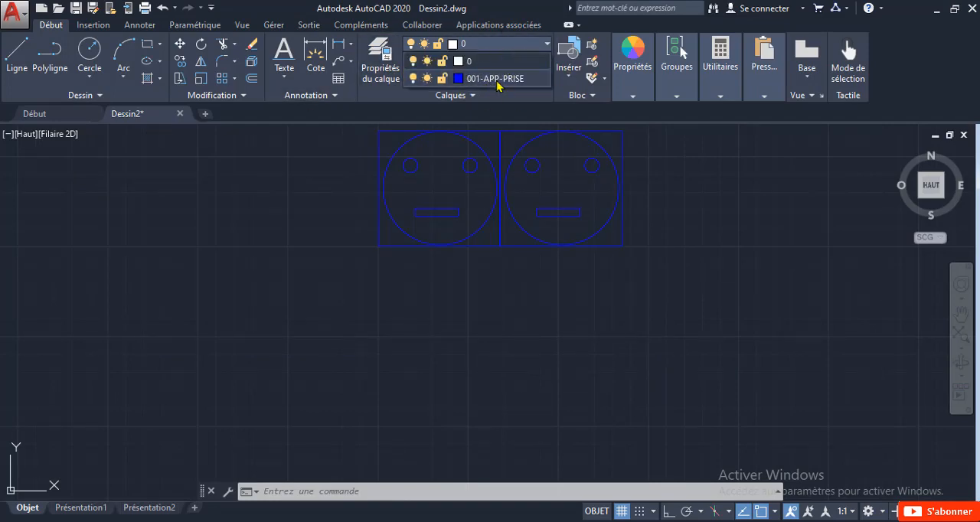
pyautogui.click(498, 80)
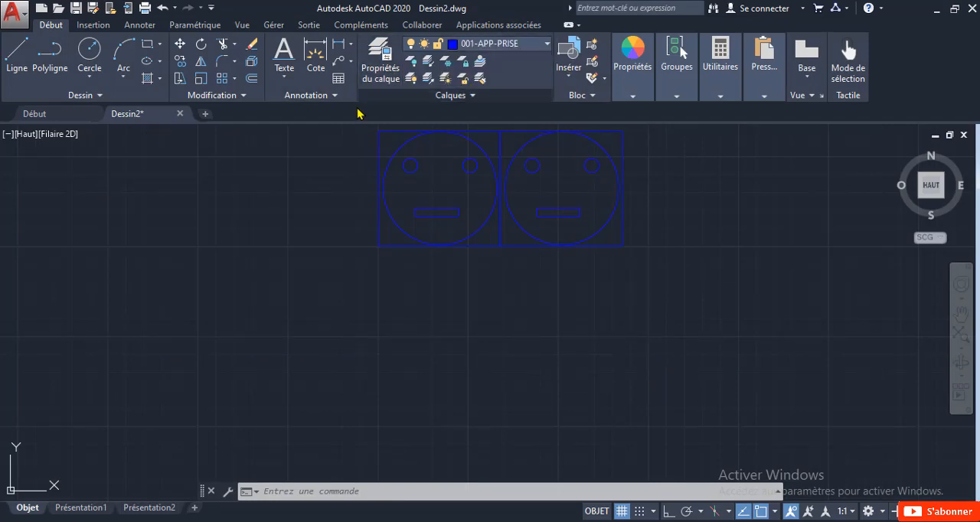
pyautogui.click(89, 56)
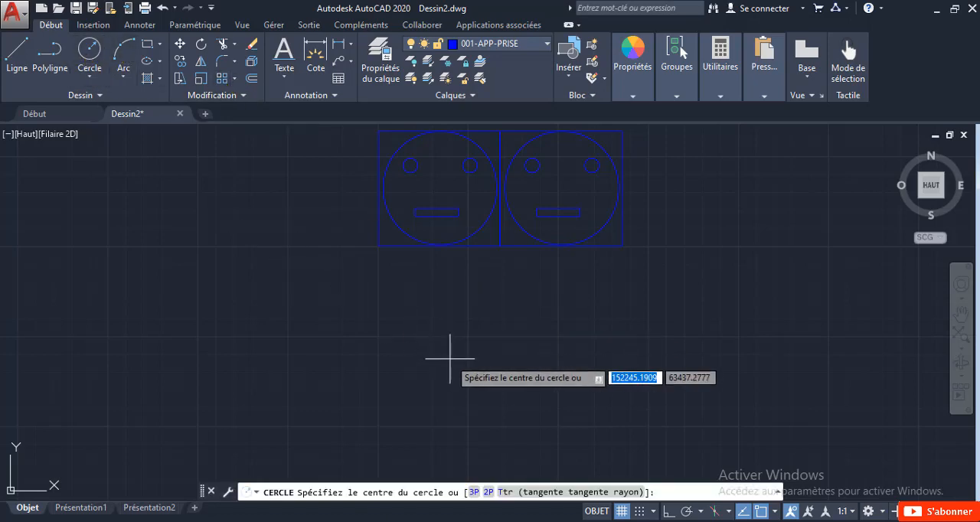
pyautogui.press('Escape')
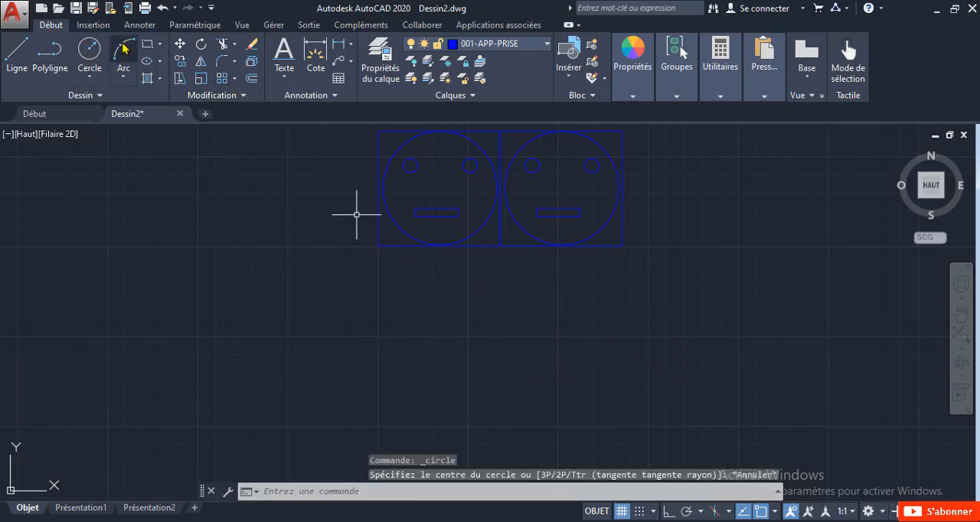
# Step: Draw a nearly square rectangle about 1873 by 1761 units below the two-socket block, aligned with its left edge
pyautogui.click(146, 48)
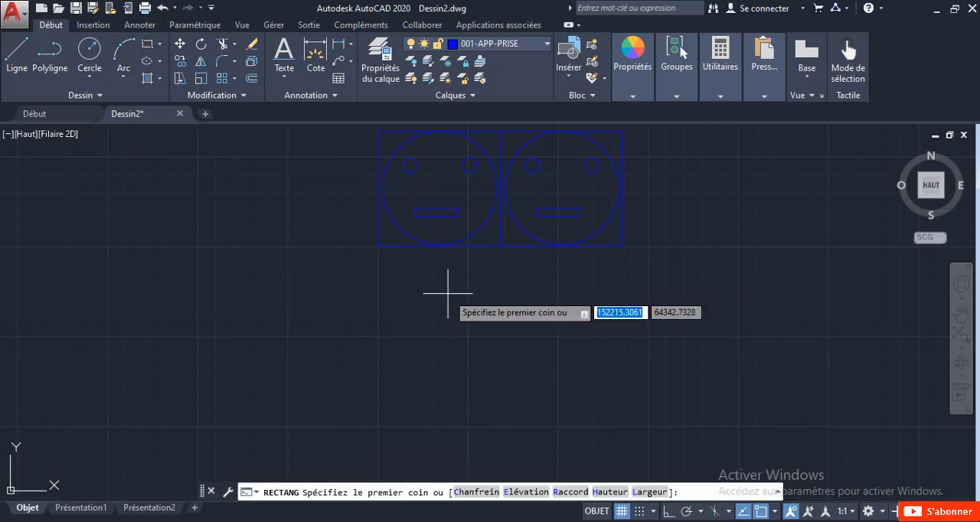
pyautogui.click(378, 299)
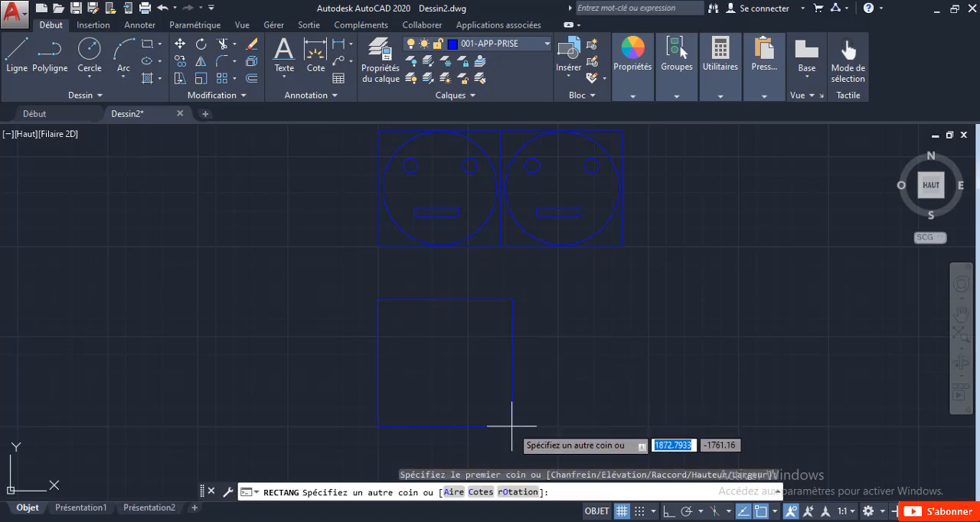
pyautogui.click(511, 426)
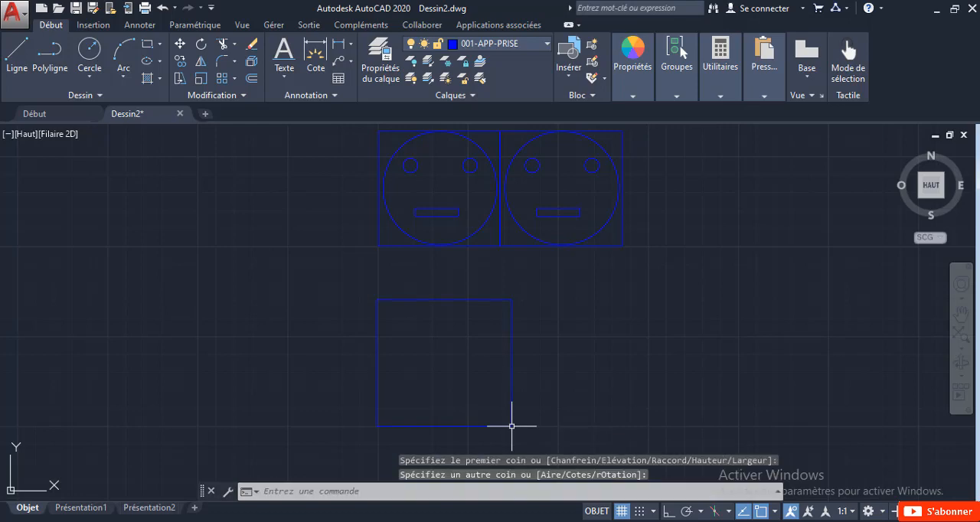
# Step: Draw a circle from the rectangle's centre out to its bottom edge
pyautogui.click(85, 55)
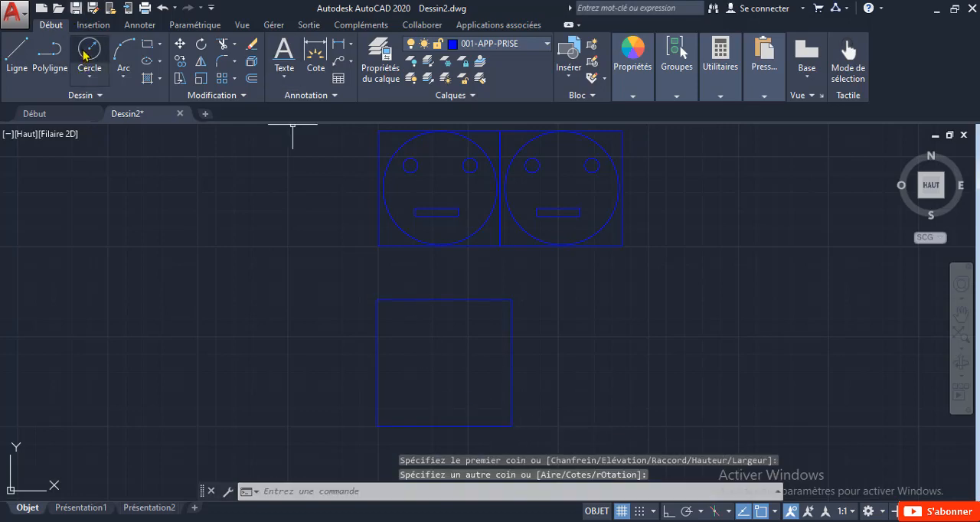
pyautogui.click(444, 363)
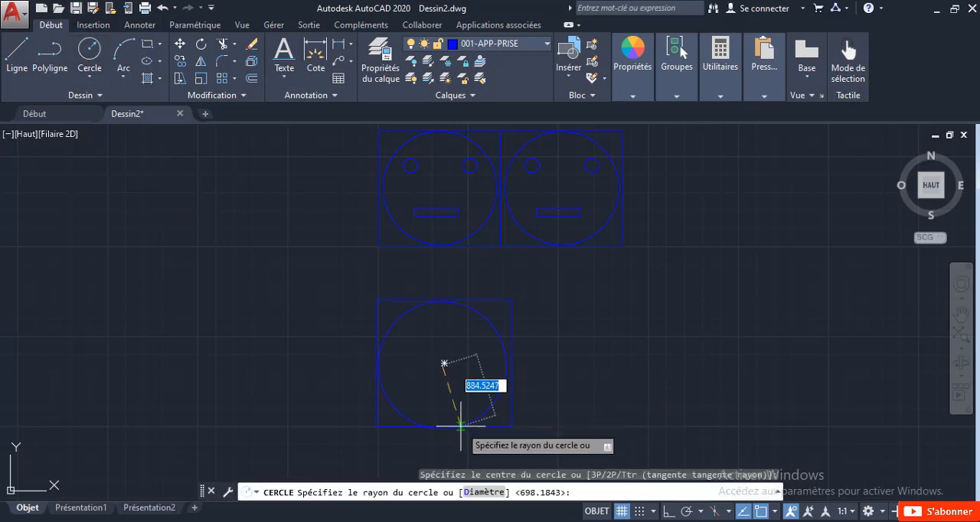
pyautogui.scroll(2, 461, 424)
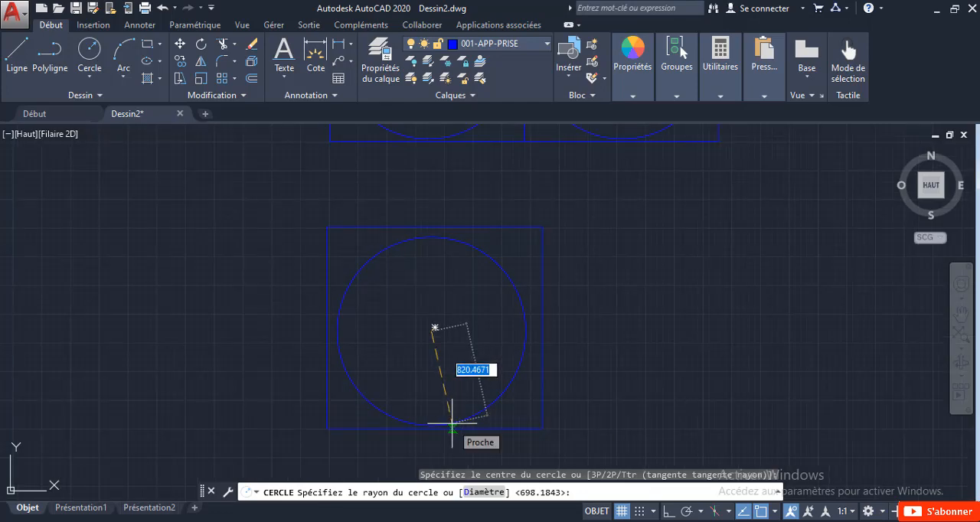
pyautogui.click(453, 424)
# Step: Stretch the rectangle's right edge slightly inward so that it lies closer to the large circle
pyautogui.click(543, 327)
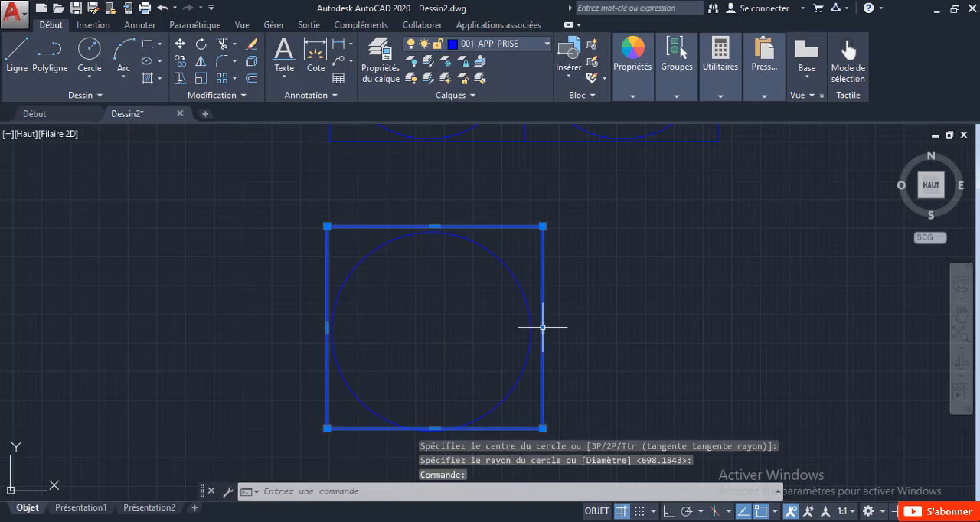
pyautogui.scroll(8, 543, 327)
pyautogui.click(535, 340)
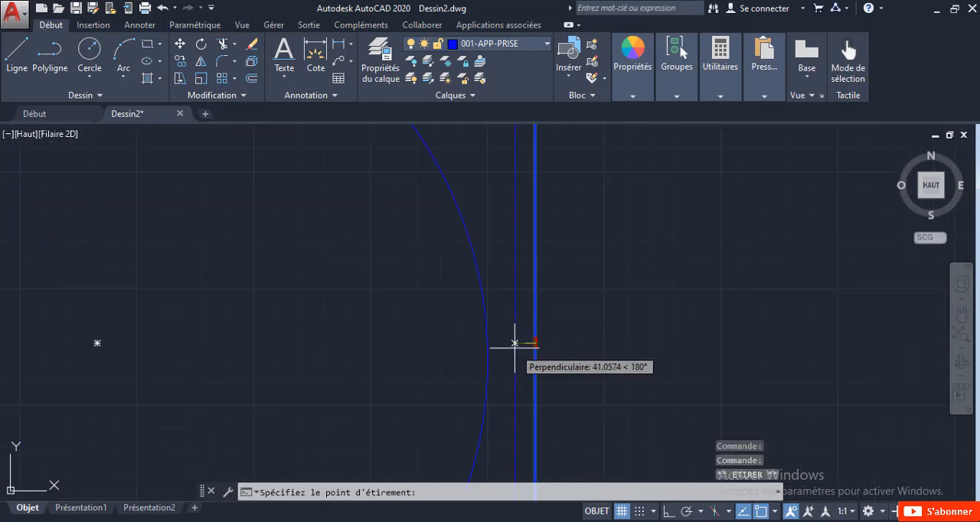
pyautogui.click(507, 343)
pyautogui.scroll(-4, 379, 329)
pyautogui.press('Escape')
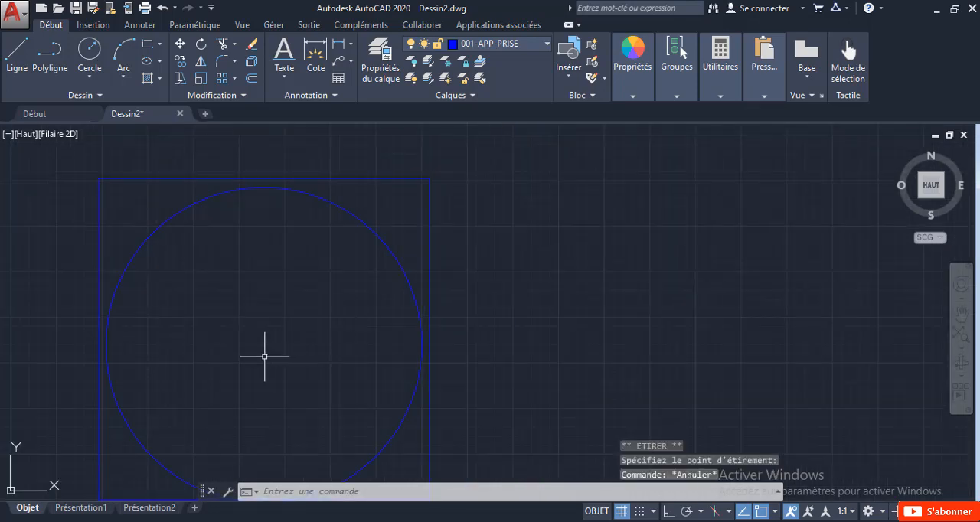
# Step: Draw a small circle with a radius of about 144 units in the upper-left part of the large circle
pyautogui.scroll(-2, 243, 339)
pyautogui.moveTo(275, 333); pyautogui.dragTo(404, 282, button='middle')
pyautogui.scroll(-2, 386, 293)
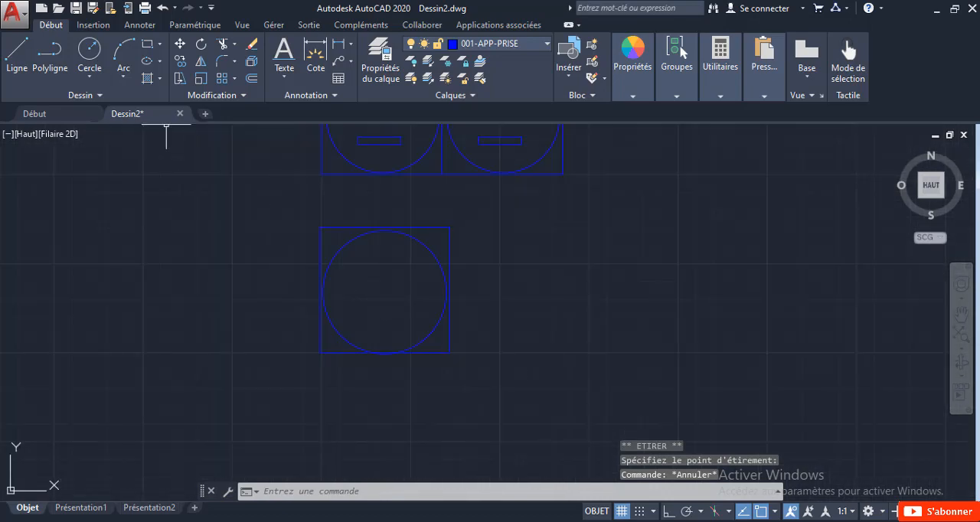
pyautogui.scroll(-2, 284, 213)
pyautogui.moveTo(308, 218); pyautogui.dragTo(310, 244, button='middle')
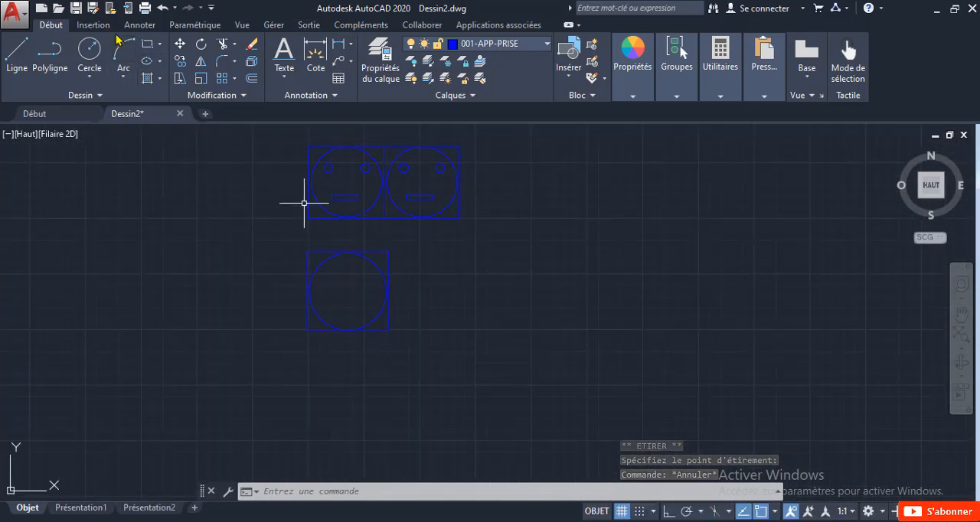
pyautogui.click(88, 51)
pyautogui.scroll(6, 317, 165)
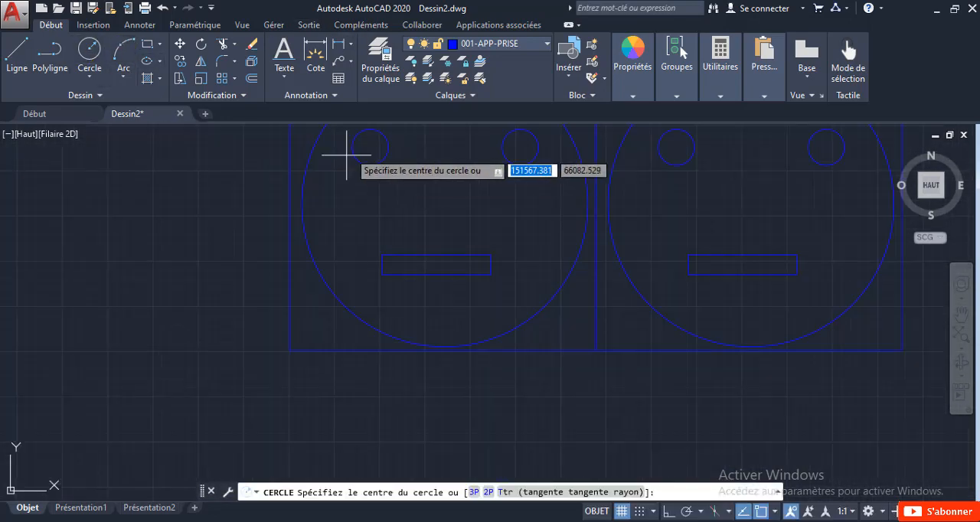
pyautogui.scroll(-3, 372, 148)
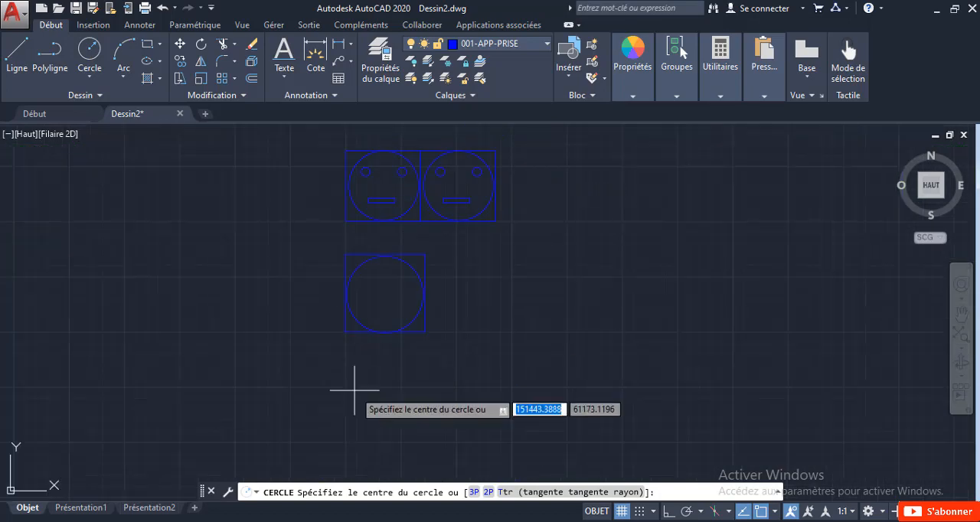
pyautogui.scroll(1, 349, 294)
pyautogui.click(377, 265)
pyautogui.scroll(2, 378, 278)
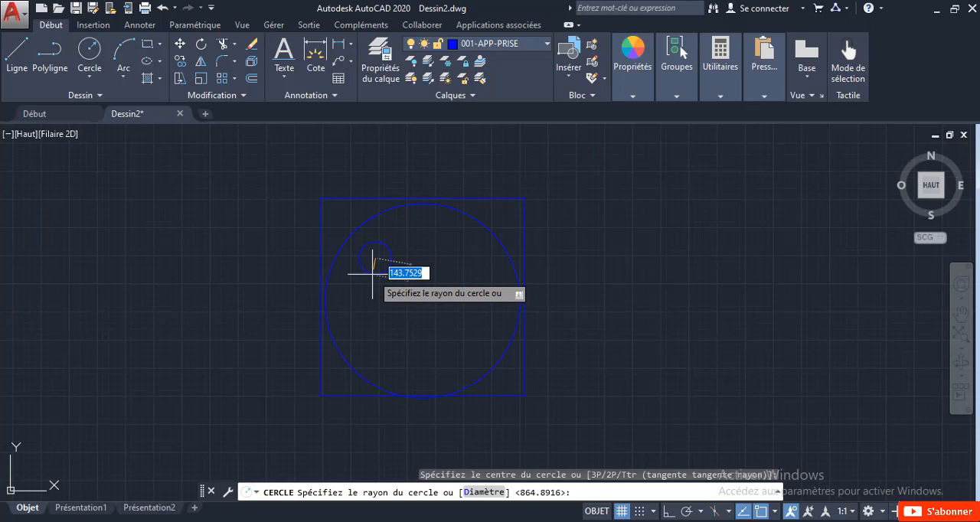
pyautogui.click(374, 274)
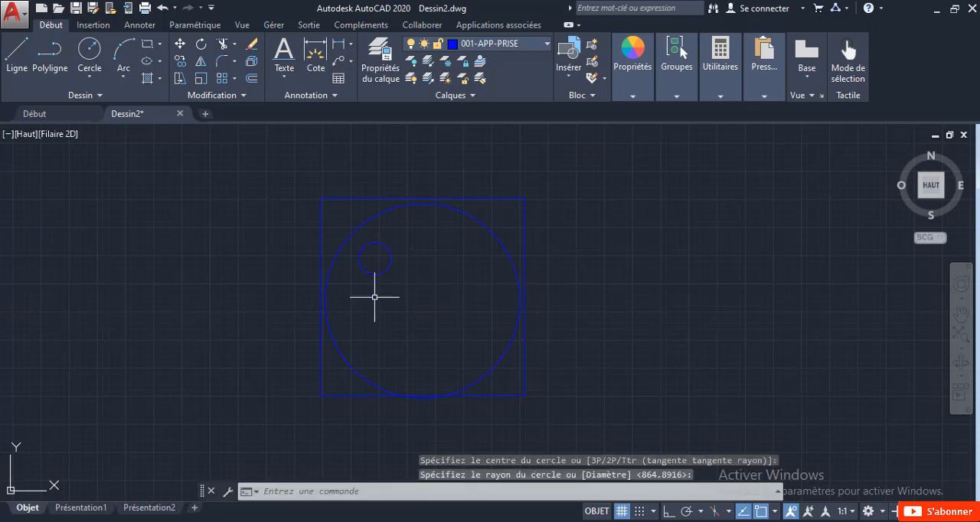
# Step: Move the small circle slightly straight down by its centre
pyautogui.scroll(2, 372, 255)
pyautogui.click(373, 234)
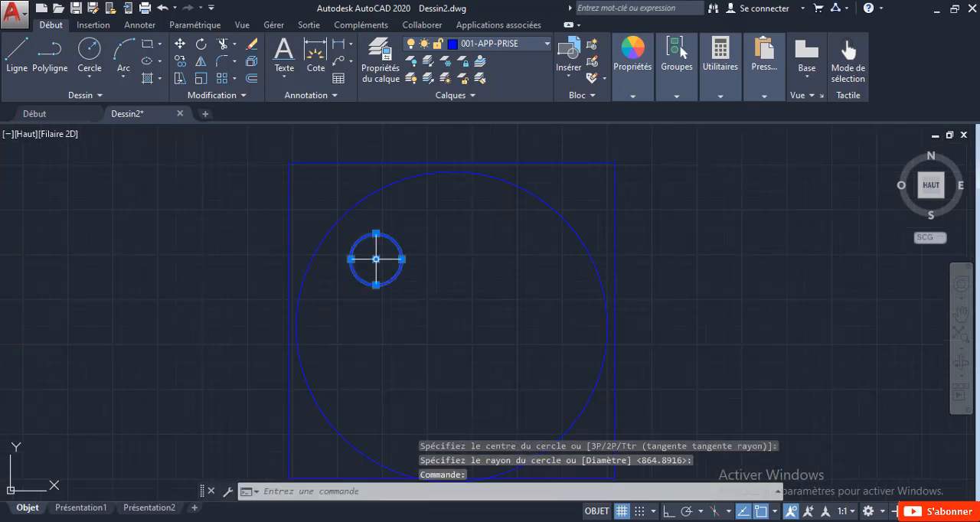
pyautogui.click(376, 259)
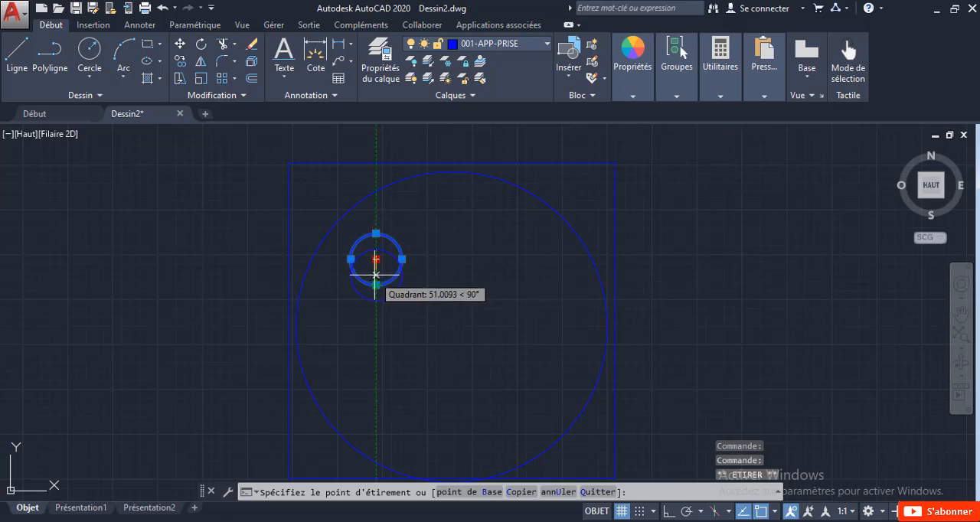
pyautogui.click(376, 272)
pyautogui.press('Escape')
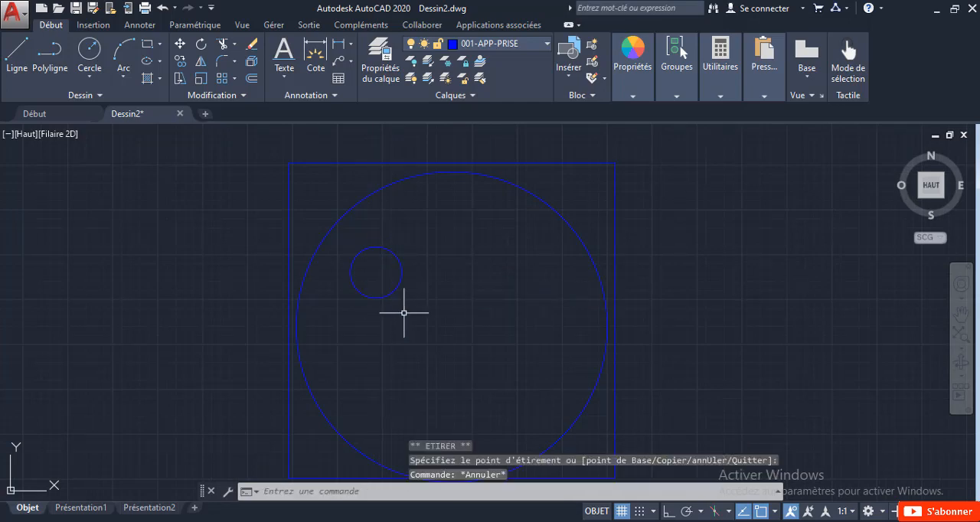
# Step: Shrink the small circle's radius by pulling its lower quadrant point inward
pyautogui.scroll(-3, 405, 313)
pyautogui.scroll(4, 406, 318)
pyautogui.click(401, 308)
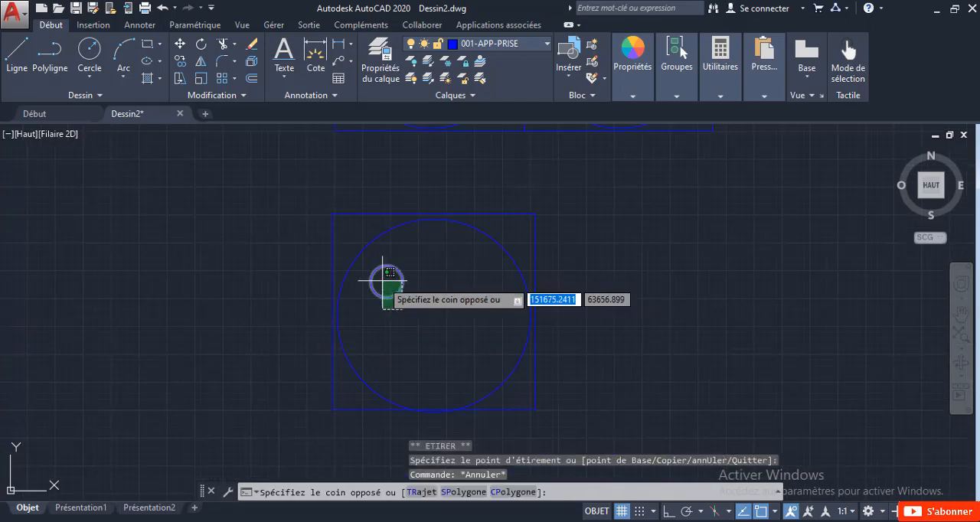
pyautogui.click(381, 281)
pyautogui.scroll(6, 383, 284)
pyautogui.click(391, 336)
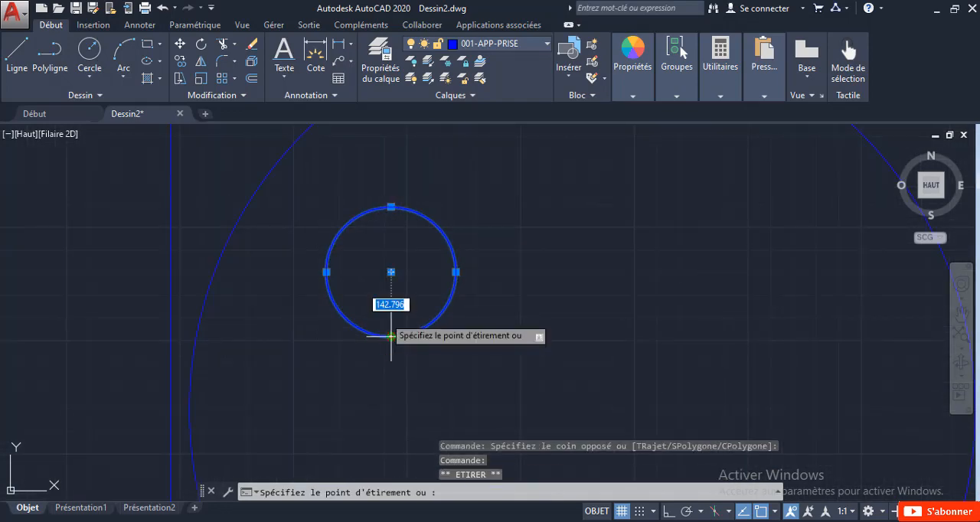
pyautogui.scroll(-3, 385, 321)
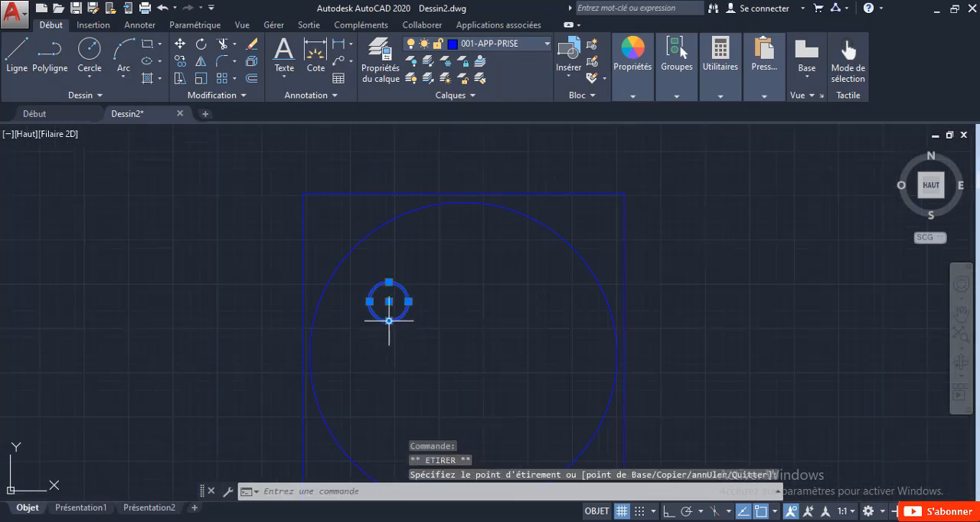
pyautogui.press('Escape')
# Step: Copy the small circle about 845 units horizontally to the right with ortho mode on
pyautogui.click(400, 311)
pyautogui.click(382, 288)
pyautogui.rightClick(382, 288)
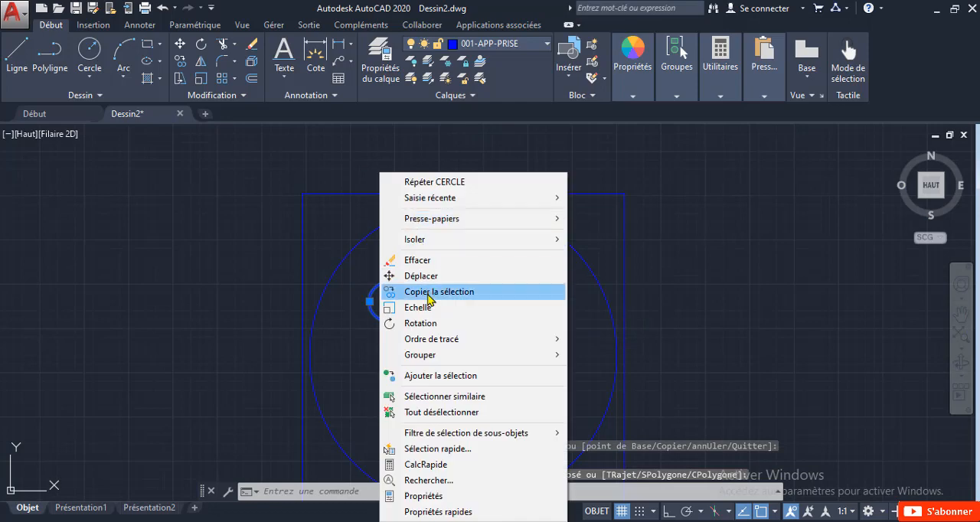
pyautogui.click(444, 288)
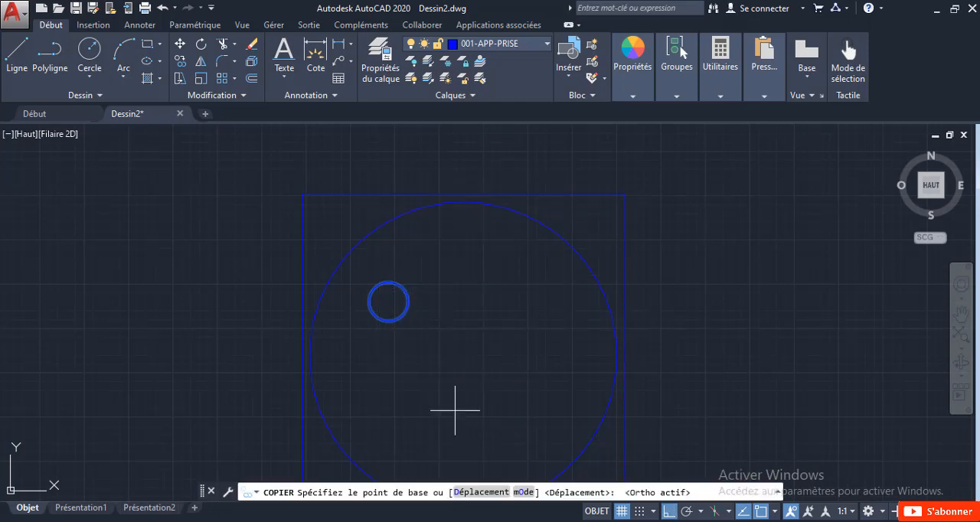
pyautogui.click(464, 355)
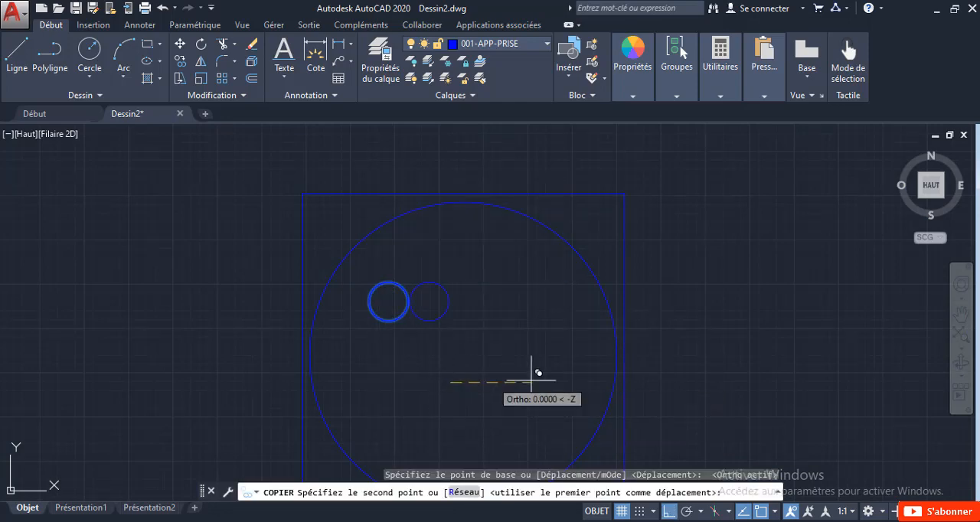
pyautogui.click(602, 378)
pyautogui.press('Escape')
pyautogui.scroll(-3, 534, 372)
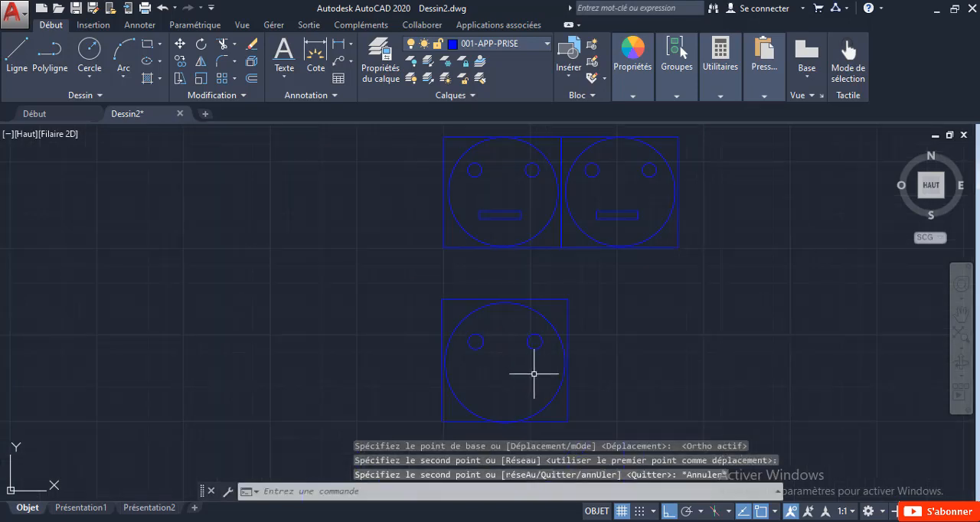
# Step: Draw a horizontal line about 700 units long inside the large circle, centred below the two small circles
pyautogui.moveTo(521, 373); pyautogui.dragTo(430, 349, button='middle')
pyautogui.scroll(2, 433, 363)
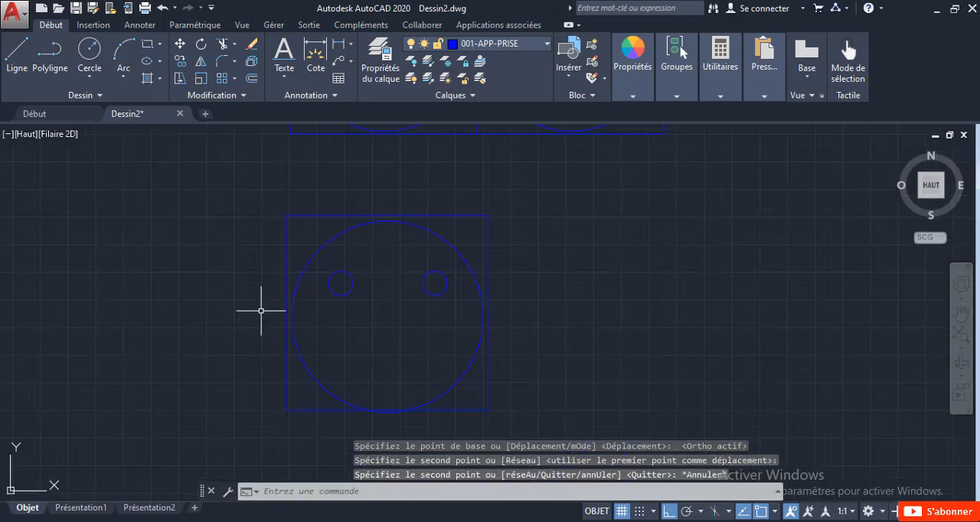
pyautogui.click(17, 52)
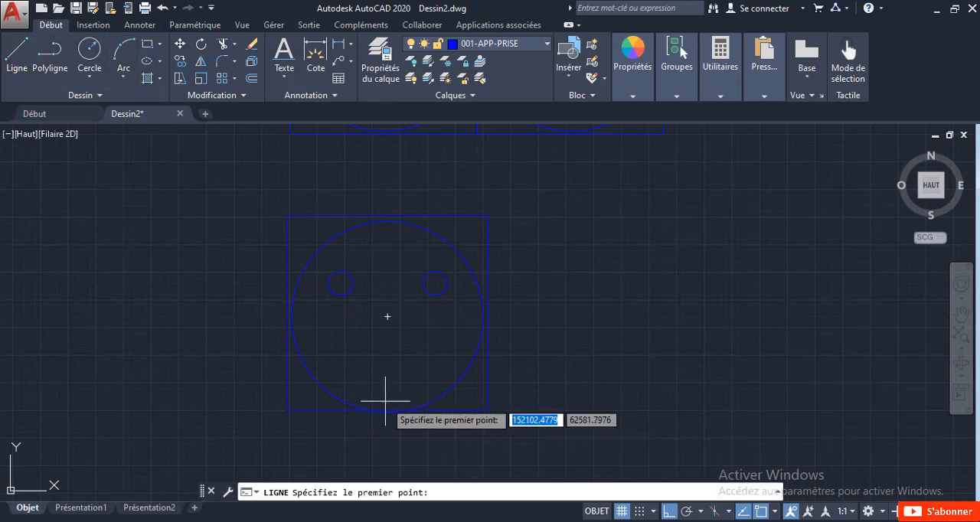
pyautogui.click(347, 343)
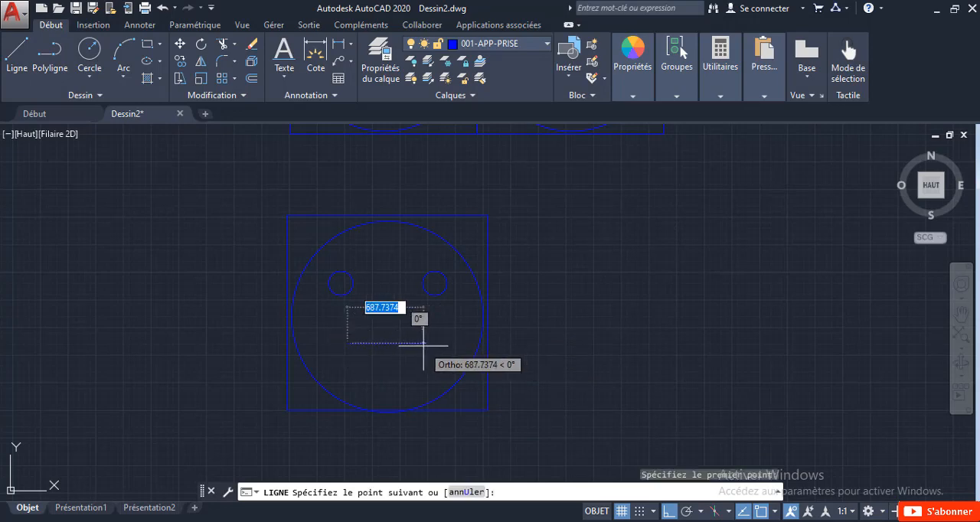
pyautogui.click(421, 343)
pyautogui.press('Escape')
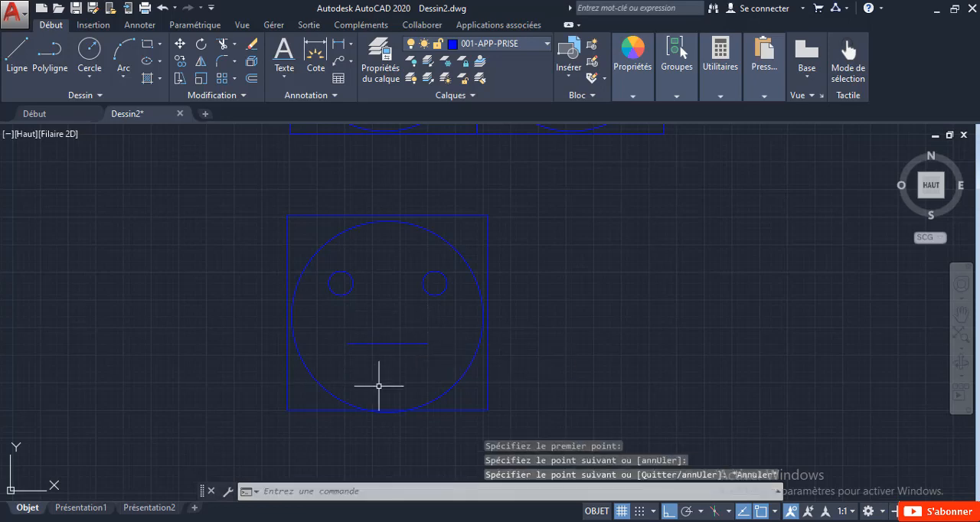
# Step: Add the single-line text "C" at 0° rotation inside the large circle, starting just below the horizontal line
pyautogui.scroll(2, 379, 386)
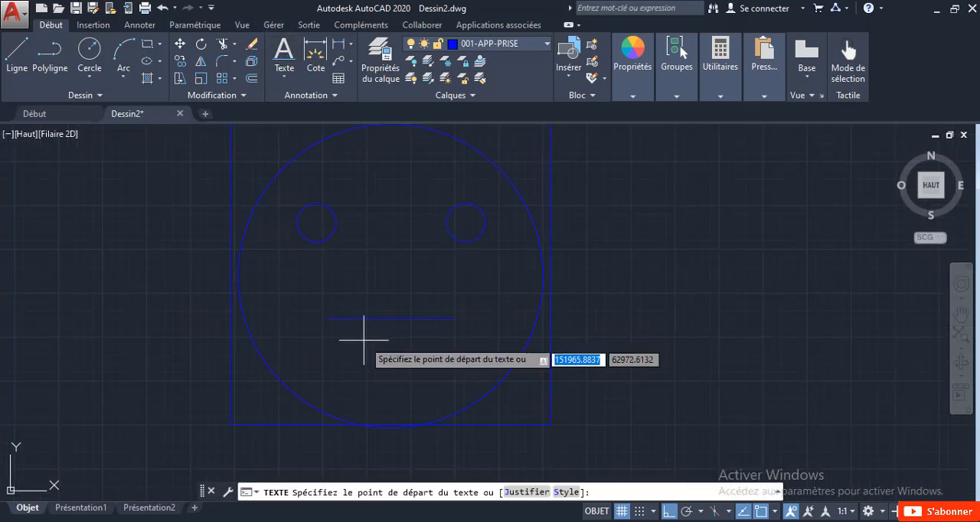
pyautogui.click(366, 335)
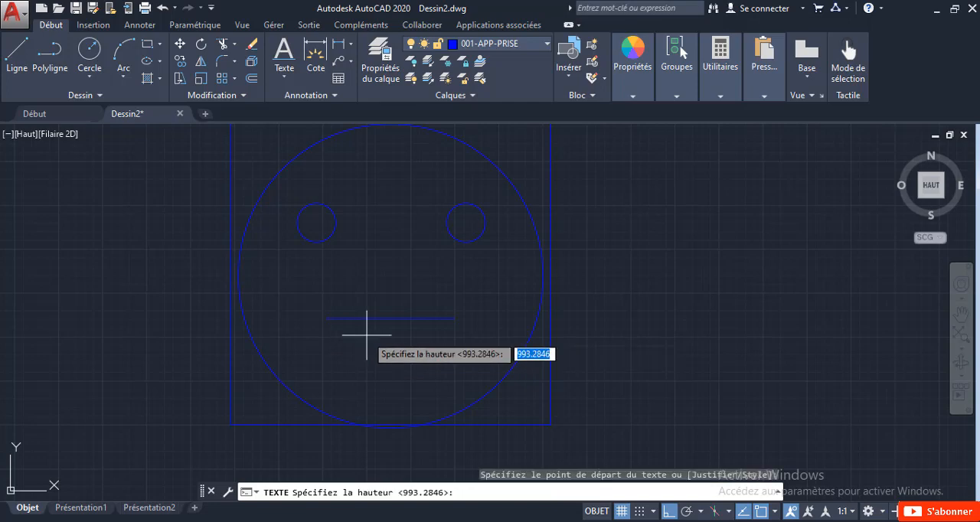
pyautogui.click(367, 399)
pyautogui.click(453, 372)
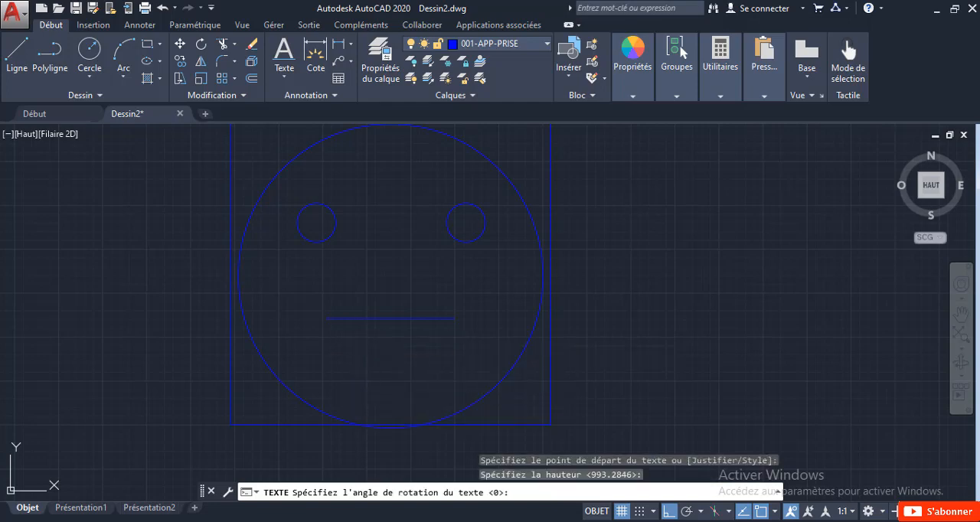
pyautogui.write('C')
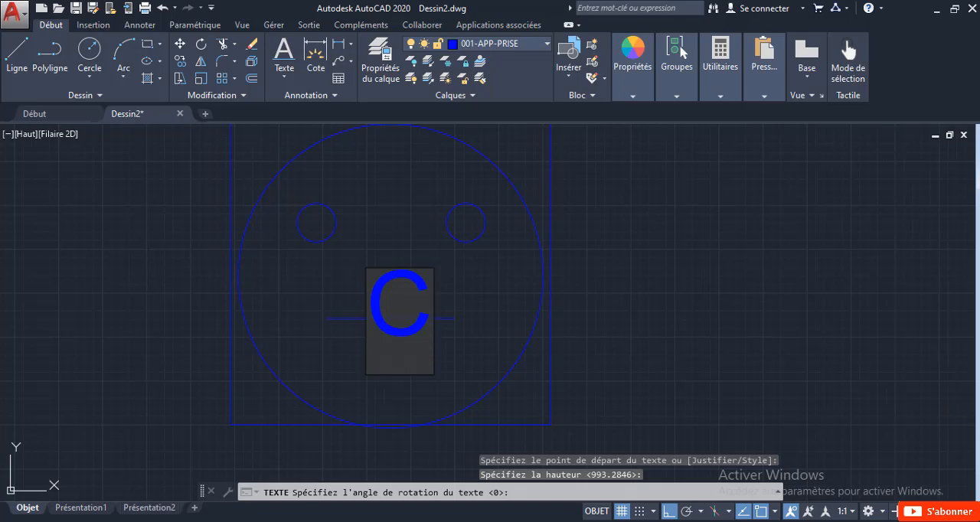
pyautogui.press('Return')
pyautogui.press('Return')
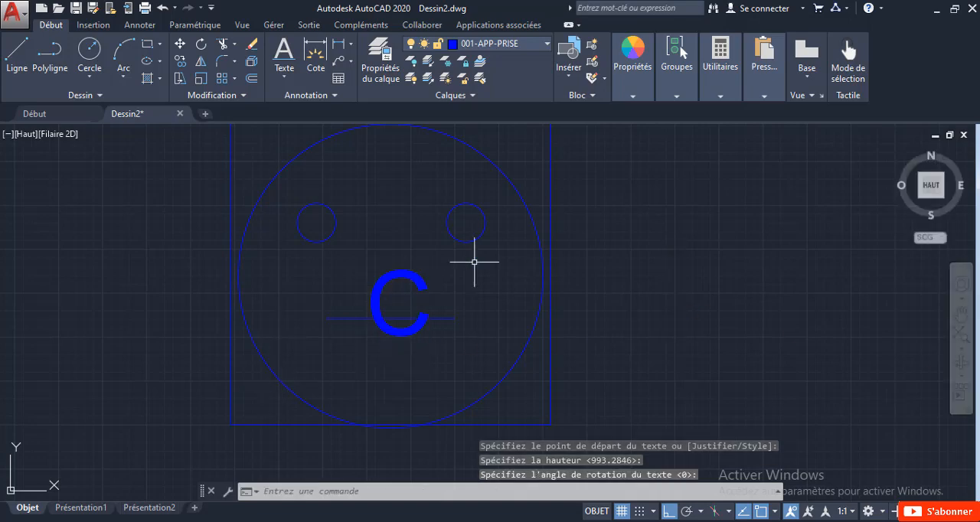
# Step: Turn ortho mode off and move the letter C down between the horizontal line and the bottom of the large circle
pyautogui.click(414, 273)
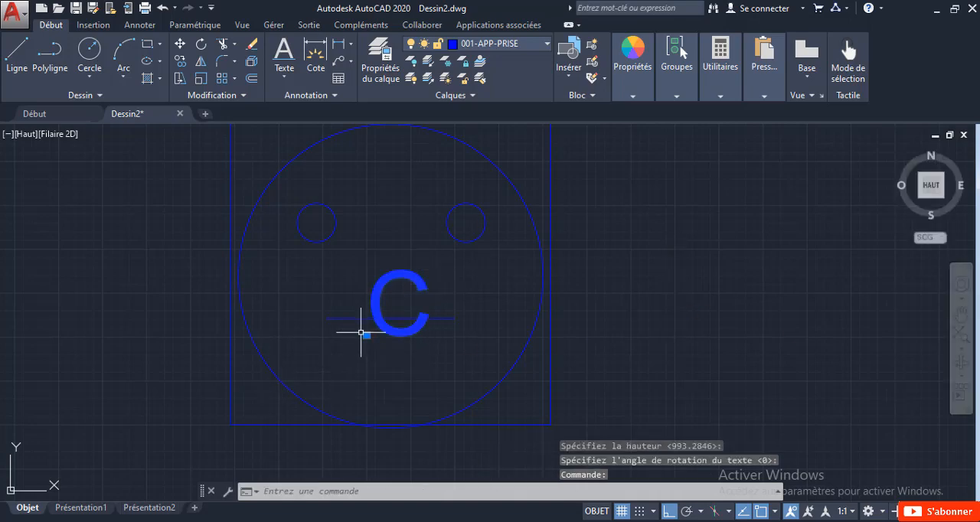
pyautogui.click(669, 513)
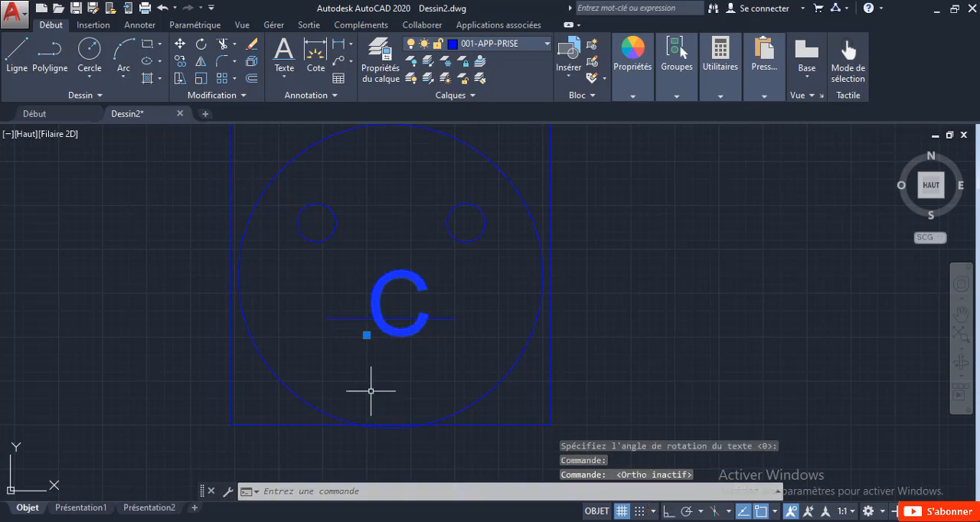
pyautogui.click(367, 335)
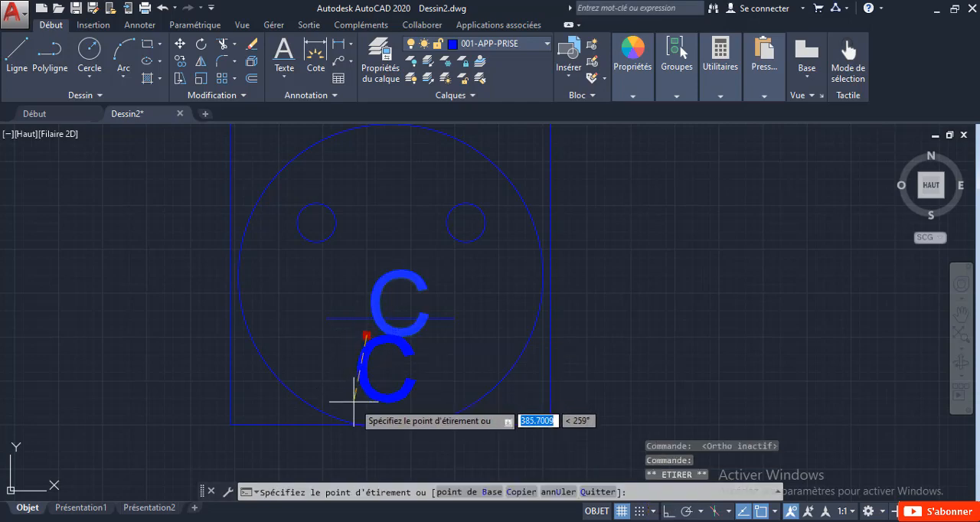
pyautogui.press('Escape')
pyautogui.scroll(-3, 353, 392)
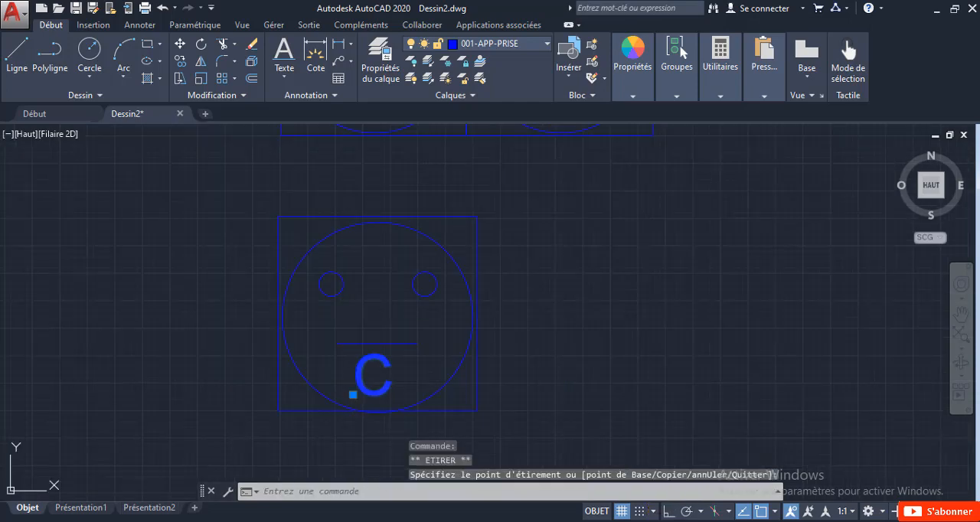
# Step: Copy the socket symbol with letter C twice straight down with ortho mode on, about 2,600 and 4,800 units below the original
pyautogui.scroll(-5, 420, 387)
pyautogui.click(489, 371)
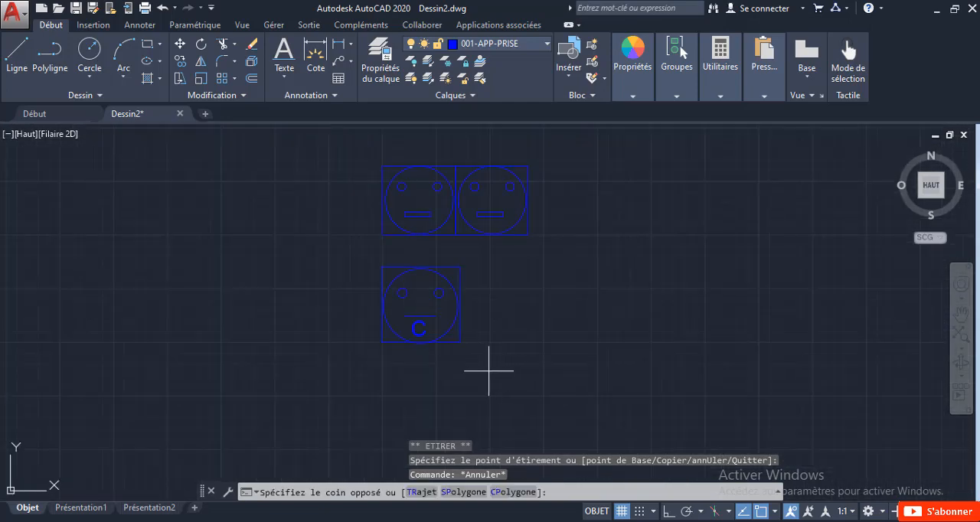
pyautogui.click(348, 259)
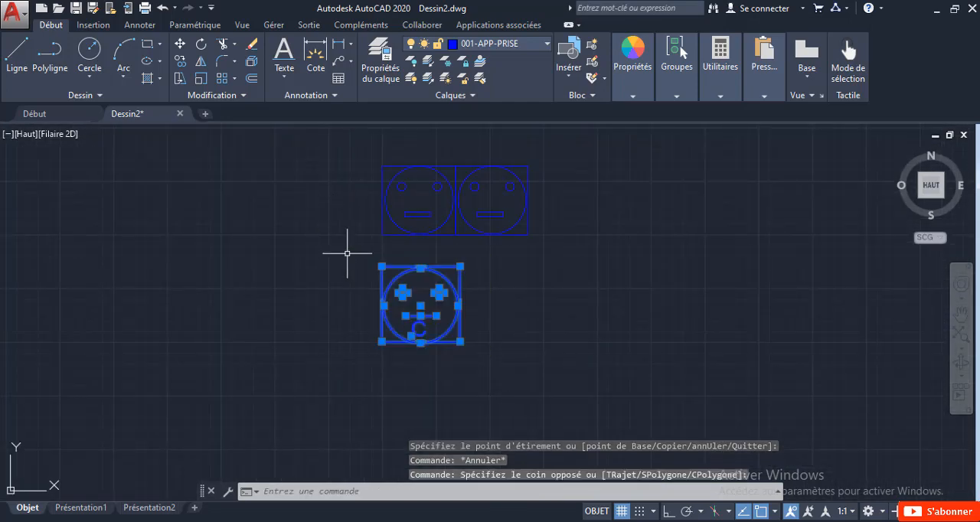
pyautogui.rightClick(438, 195)
pyautogui.click(470, 311)
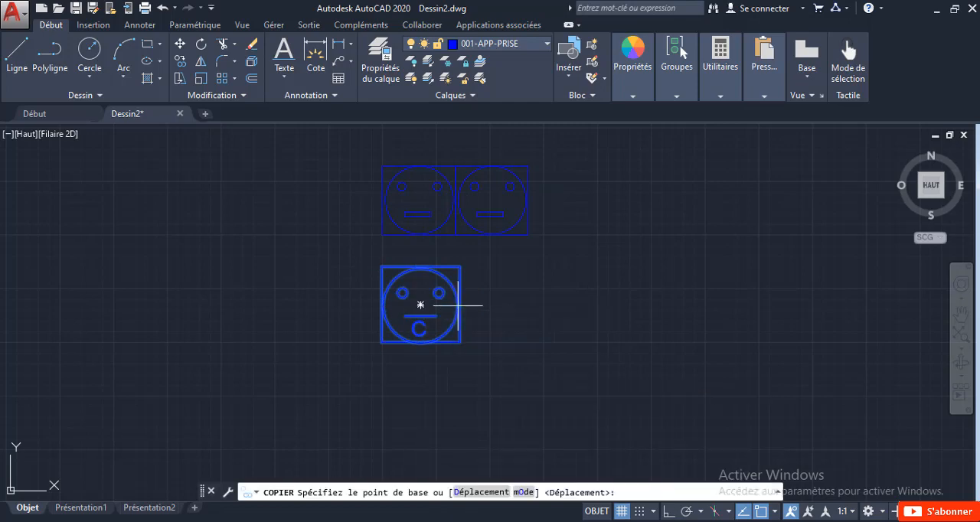
pyautogui.click(664, 511)
pyautogui.click(489, 392)
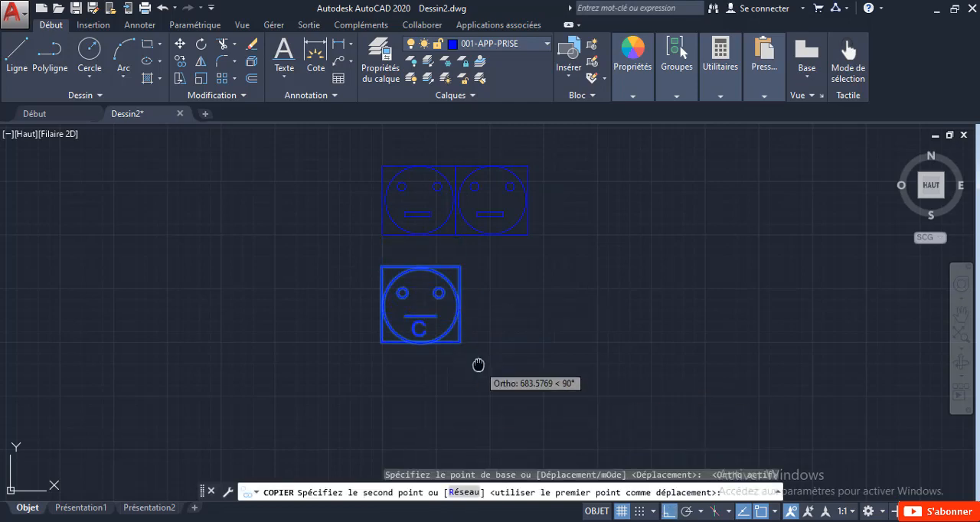
pyautogui.moveTo(482, 314); pyautogui.dragTo(513, 231, button='middle')
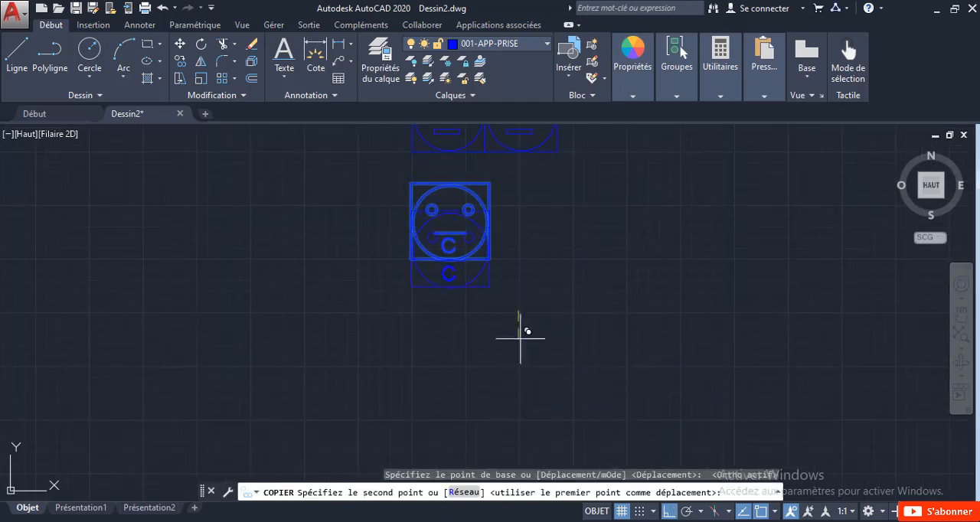
pyautogui.click(548, 421)
pyautogui.moveTo(562, 400)
pyautogui.mouseDown(button='middle')
pyautogui.moveTo(559, 336)
pyautogui.moveTo(574, 346)
pyautogui.moveTo(576, 279)
pyautogui.mouseUp(button='middle')
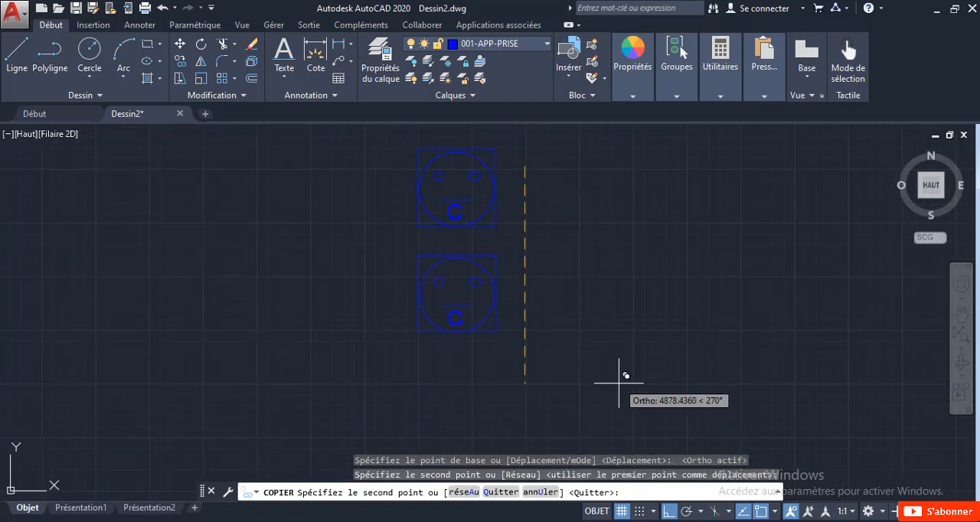
pyautogui.press('Escape')
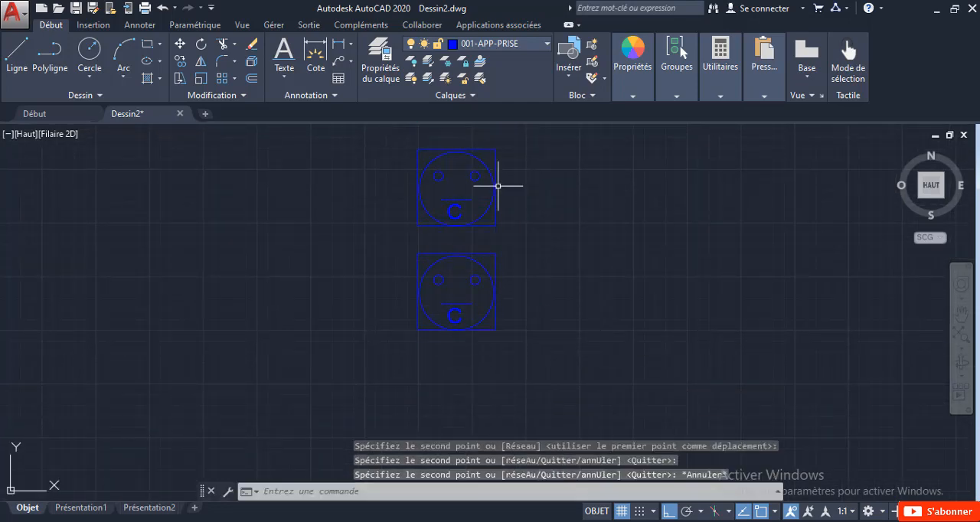
# Step: Change the letter in the middle socket symbol from C to "S"
pyautogui.scroll(4, 444, 212)
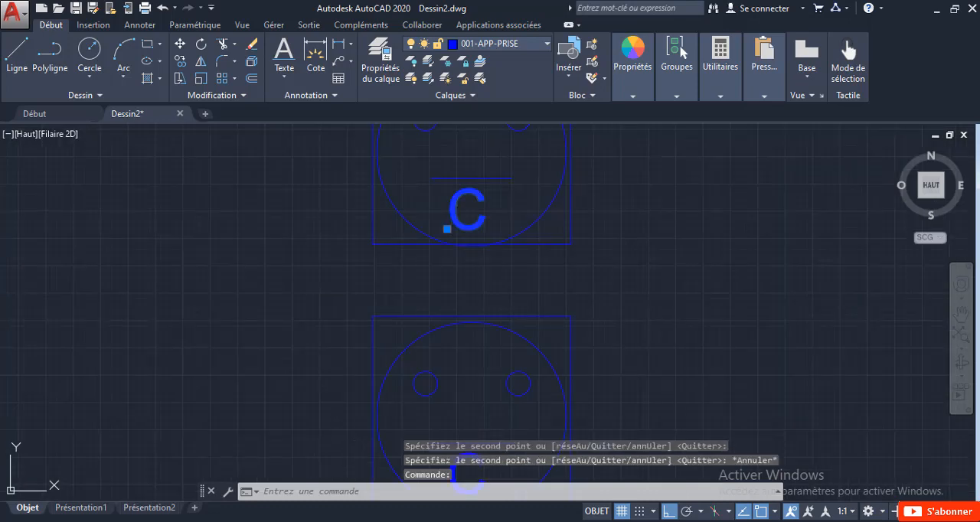
pyautogui.doubleClick(466, 212)
pyautogui.write('S')
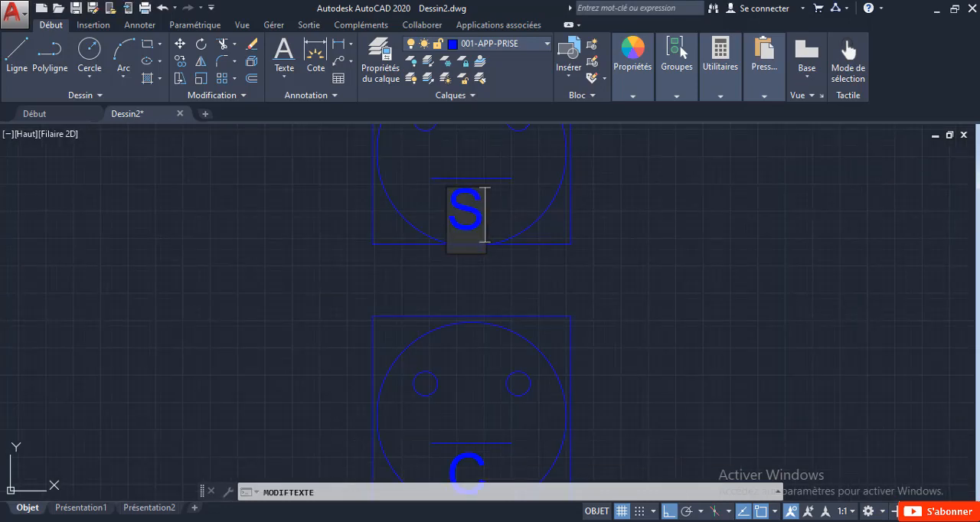
pyautogui.click(597, 225)
pyautogui.scroll(-4, 621, 261)
pyautogui.press('Escape')
# Step: Draw a rectangle about 1,950 by 1,900 units just outside the square frame of the lowest socket symbol
pyautogui.moveTo(600, 299); pyautogui.dragTo(455, 255, button='middle')
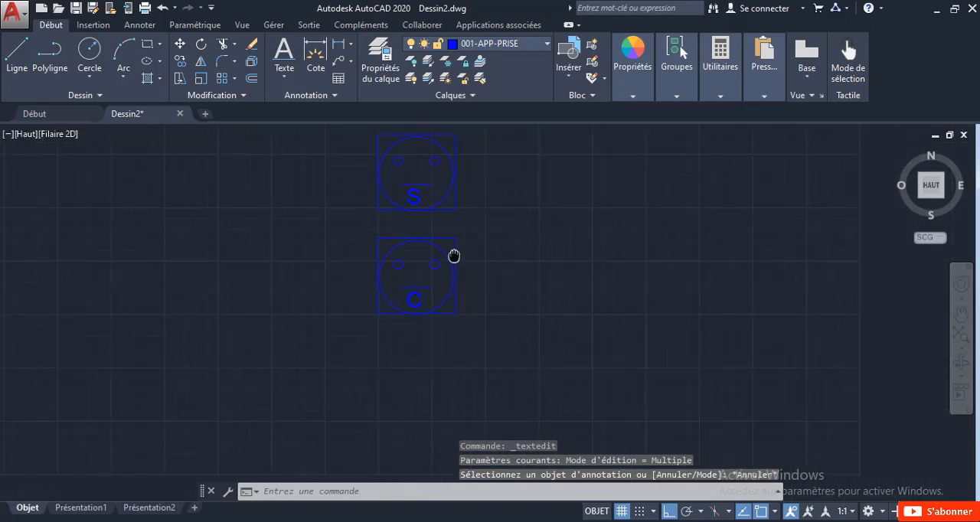
pyautogui.scroll(4, 430, 283)
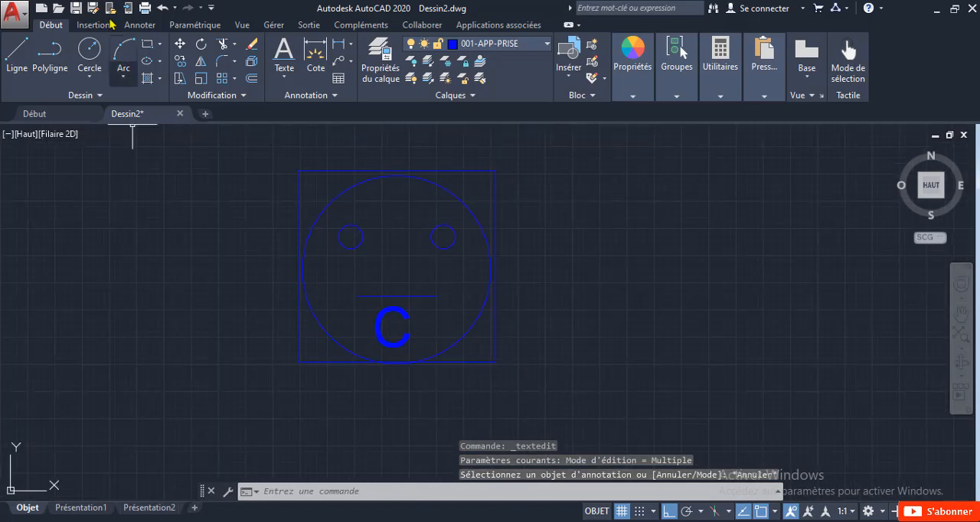
pyautogui.click(145, 43)
pyautogui.scroll(2, 283, 164)
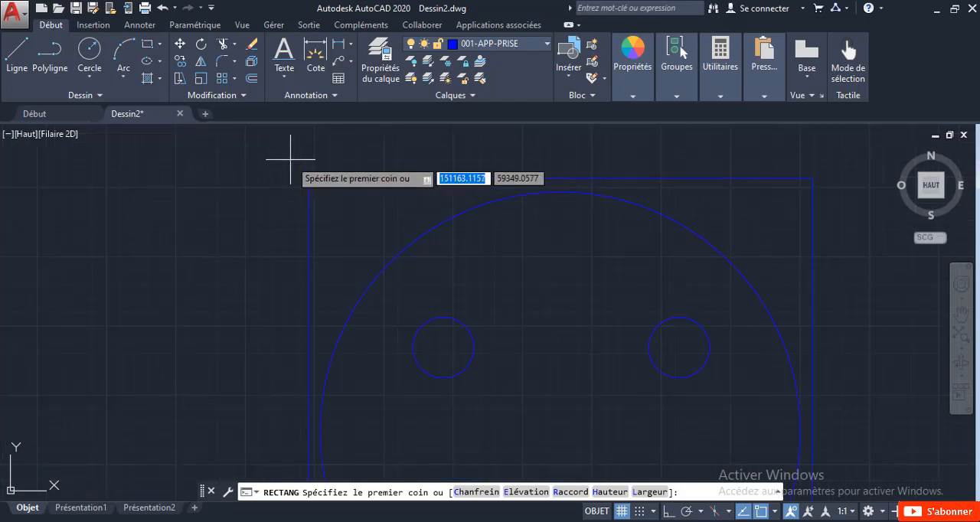
pyautogui.click(290, 159)
pyautogui.scroll(-4, 350, 274)
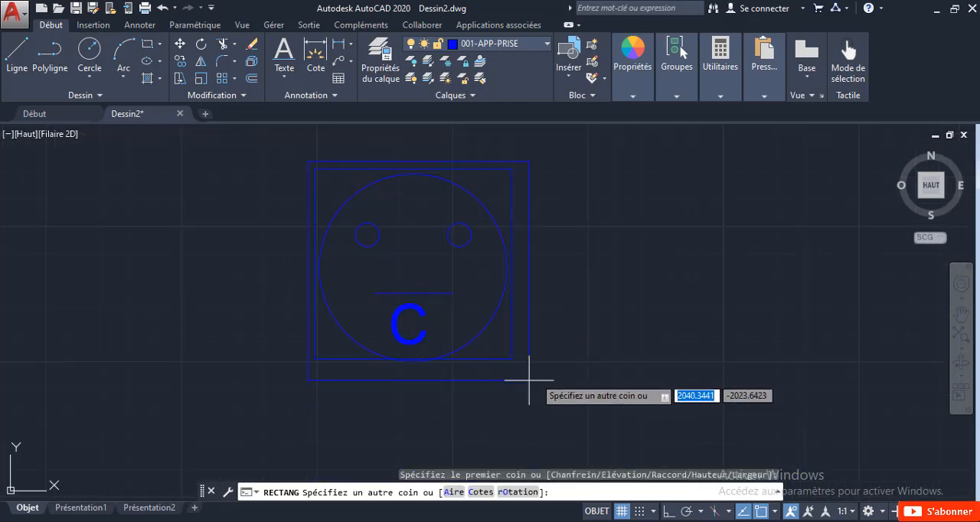
pyautogui.scroll(2, 529, 380)
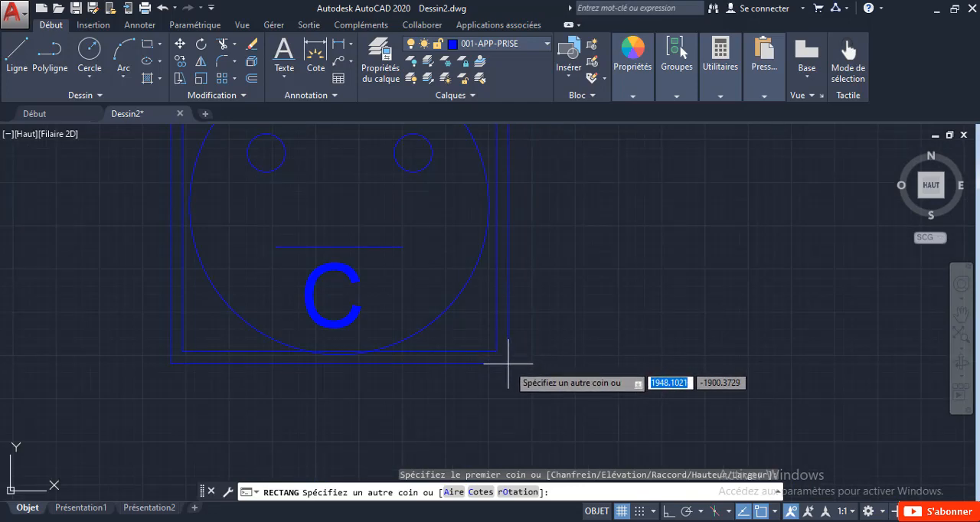
pyautogui.press('Escape')
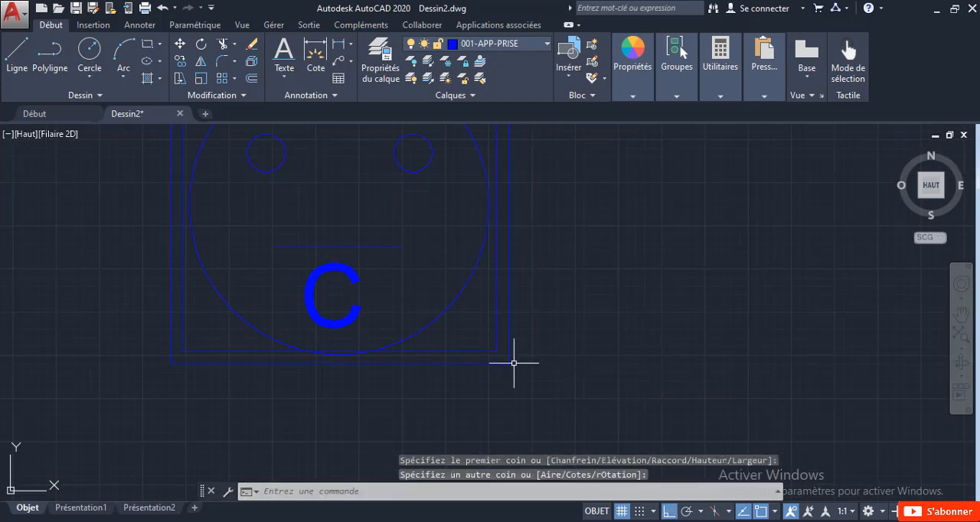
# Step: Delete the circles, the horizontal line and the letter C inside the double square frame
pyautogui.click(267, 171)
pyautogui.press('Delete')
pyautogui.scroll(-3, 324, 245)
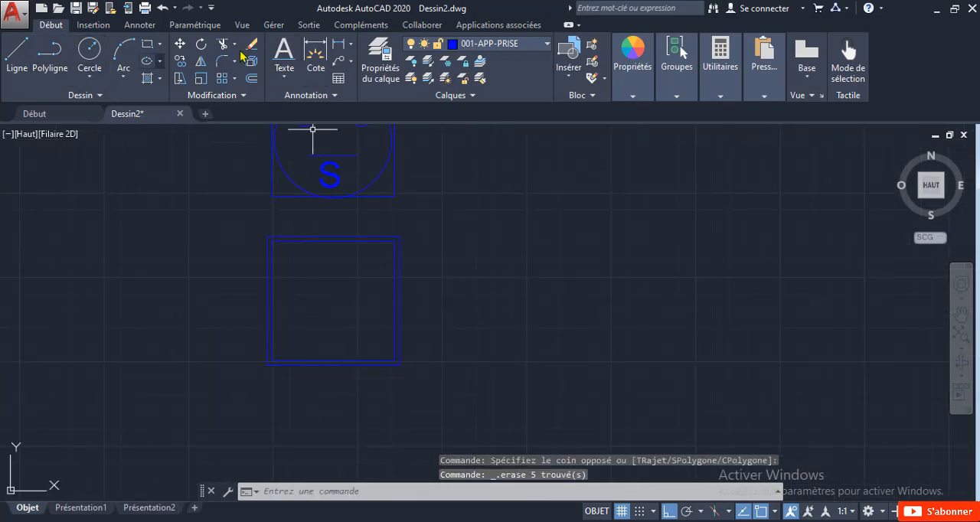
# Step: Add the single-line text "U" about 1,400 units high at 0° rotation, starting near the upper-left corner inside the double square
pyautogui.click(290, 47)
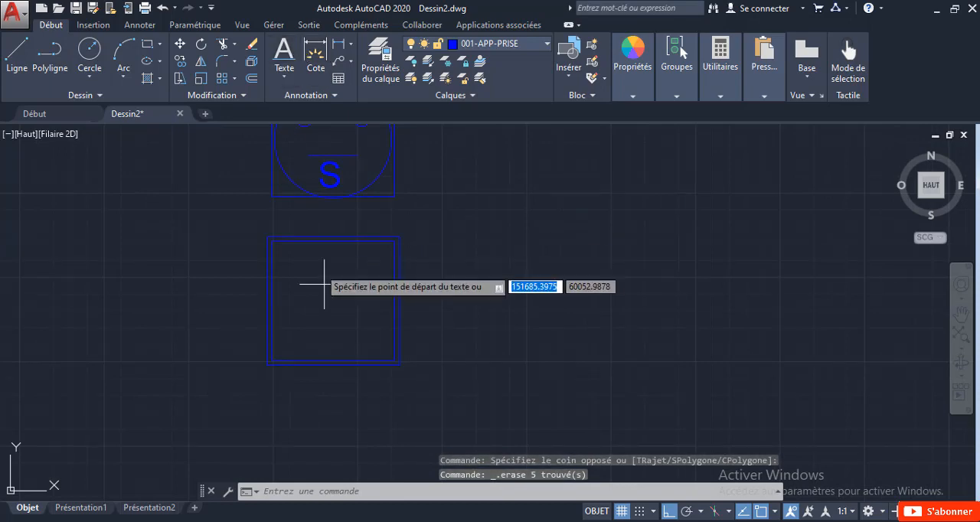
pyautogui.click(295, 255)
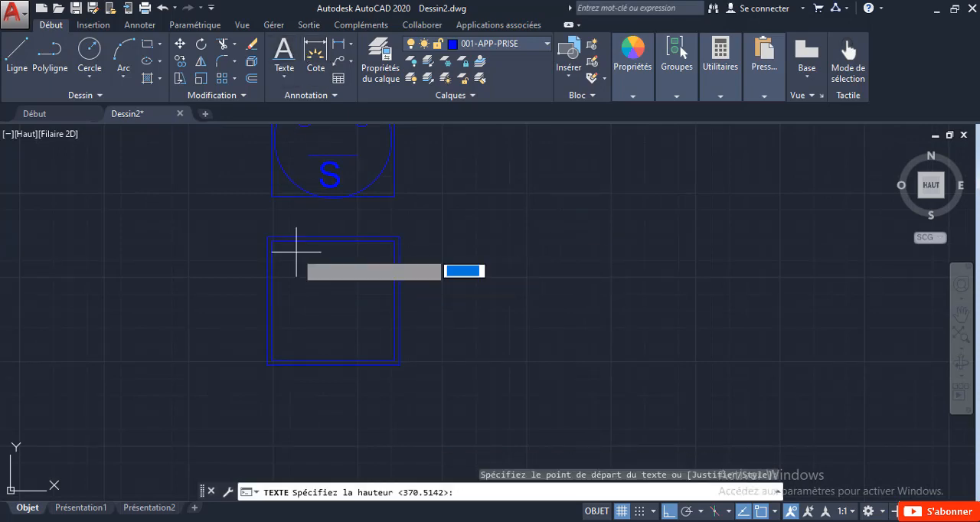
pyautogui.click(299, 347)
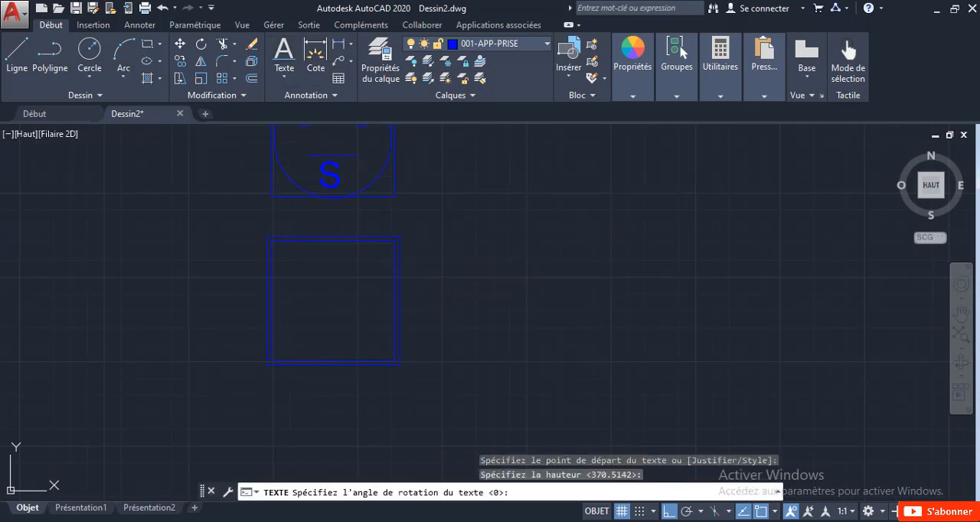
pyautogui.press('Return')
pyautogui.write('U')
pyautogui.click(498, 293)
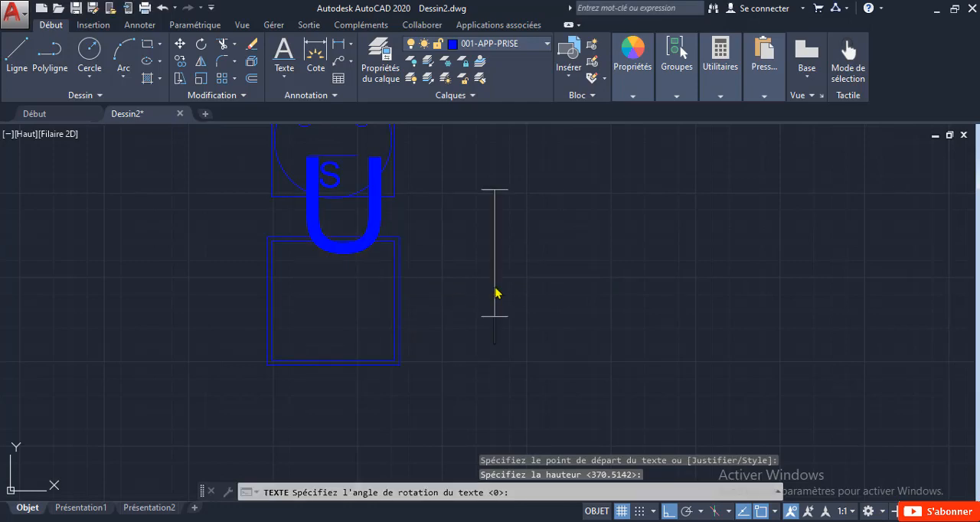
pyautogui.press('Return')
# Step: Turn ortho mode off and move the letter U down into the middle of the double square
pyautogui.click(381, 218)
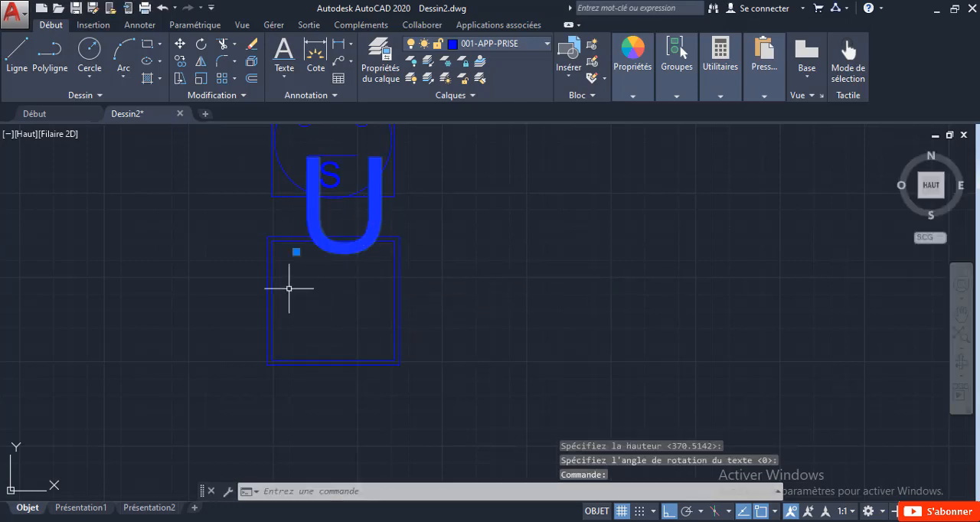
pyautogui.click(664, 514)
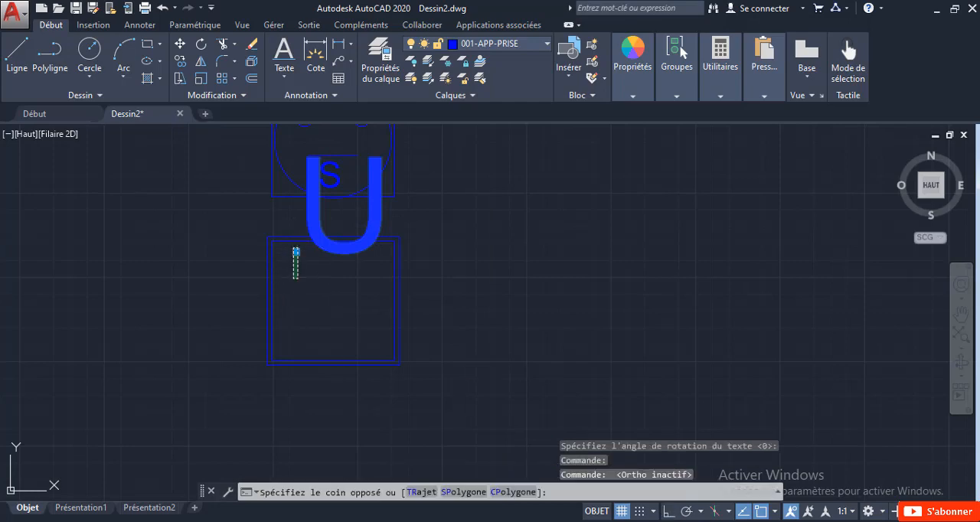
pyautogui.click(291, 254)
pyautogui.click(297, 251)
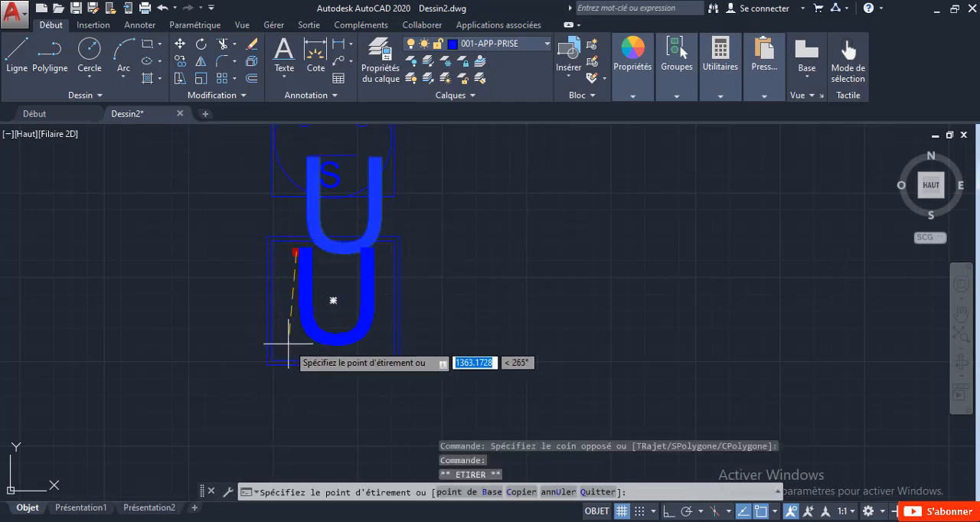
pyautogui.click(285, 350)
pyautogui.scroll(-3, 302, 334)
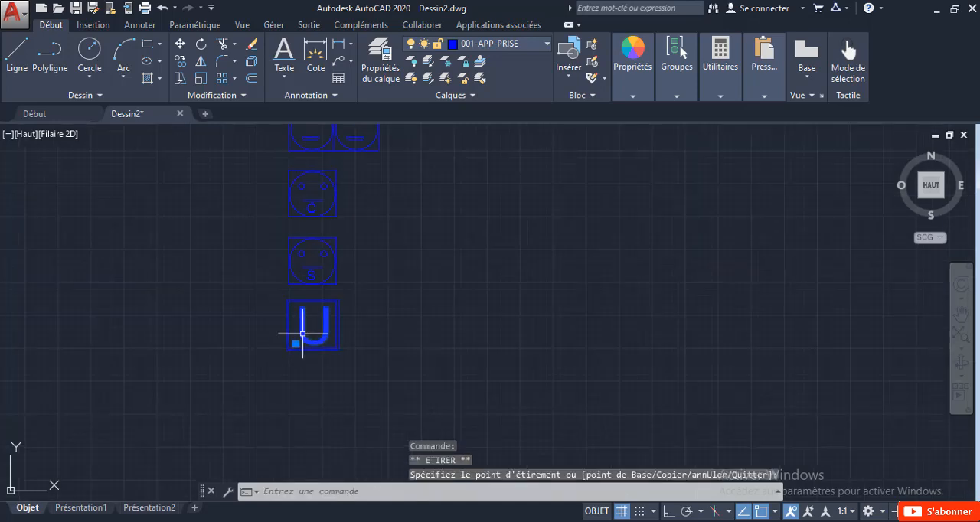
pyautogui.scroll(2, 250, 242)
pyautogui.press('Escape')
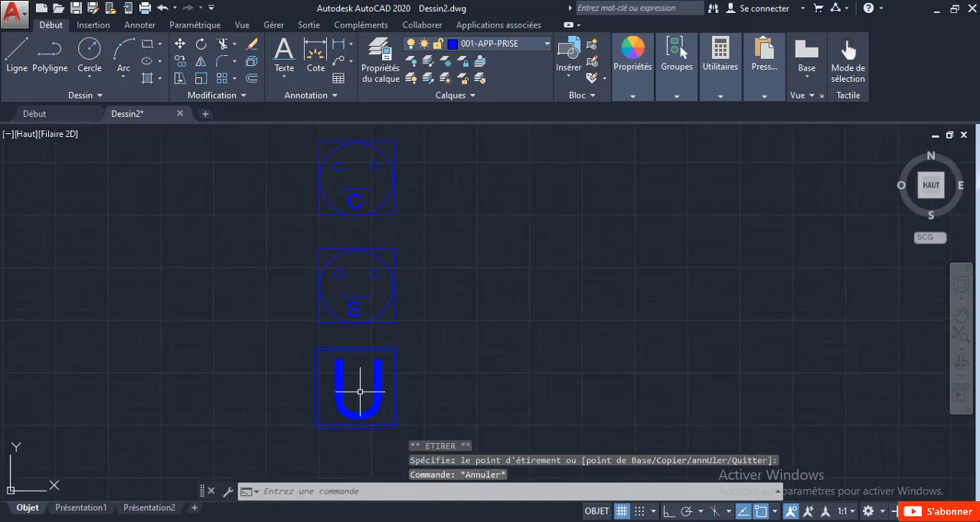
# Step: Copy the S socket symbol about 7,200 units straight up with ortho mode on, placing it above the double socket
pyautogui.scroll(-2, 361, 375)
pyautogui.scroll(-2, 449, 262)
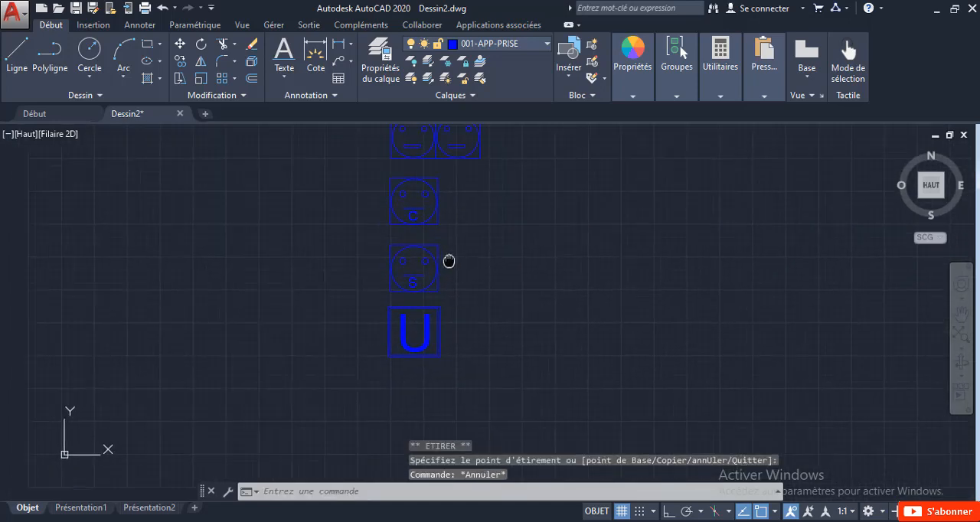
pyautogui.scroll(4, 458, 279)
pyautogui.click(459, 273)
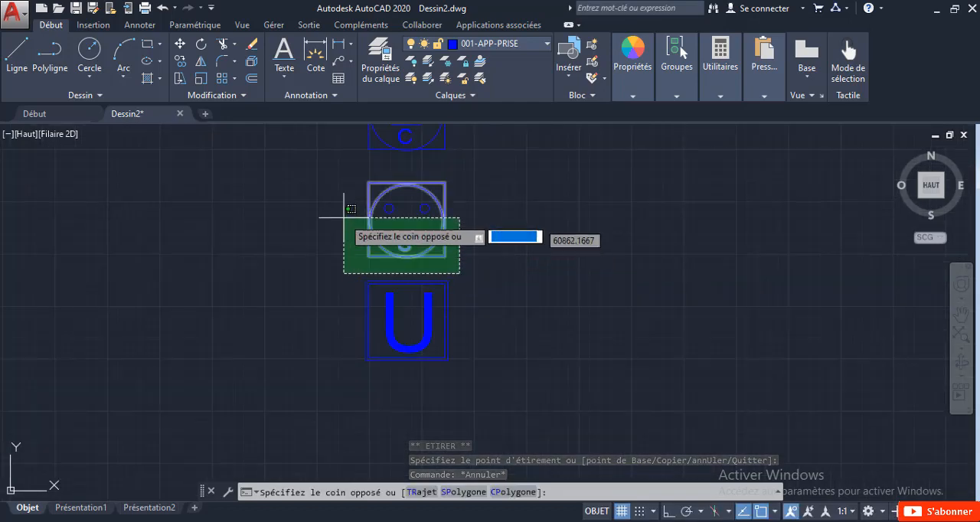
pyautogui.click(335, 174)
pyautogui.rightClick(335, 174)
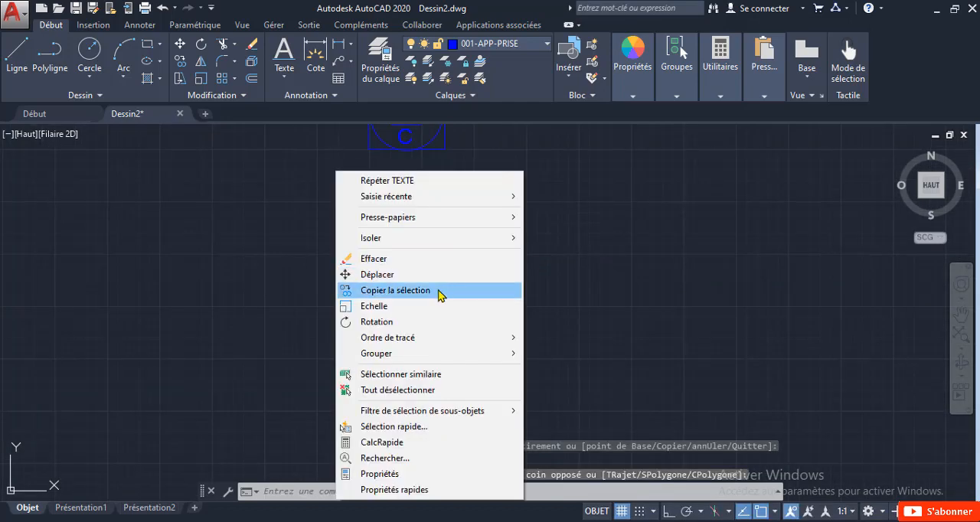
pyautogui.click(440, 295)
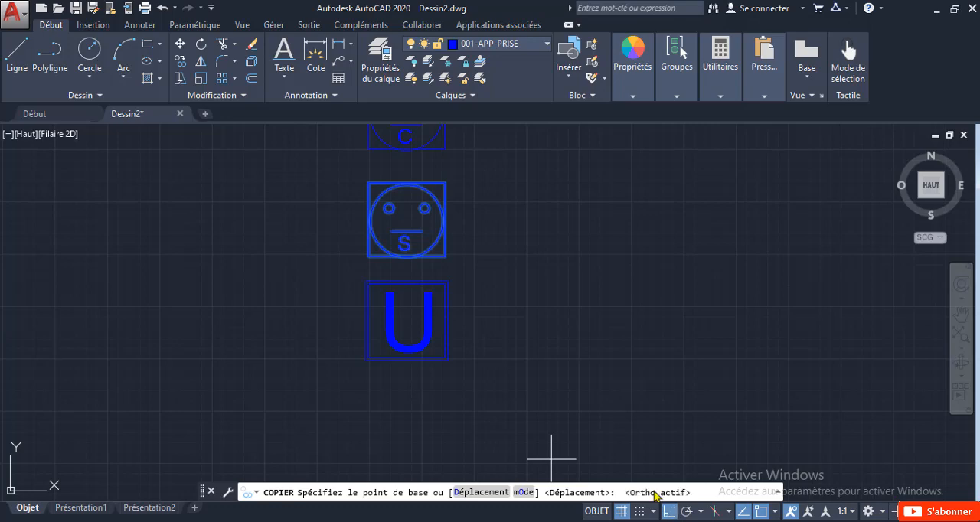
pyautogui.scroll(-3, 558, 317)
pyautogui.click(509, 268)
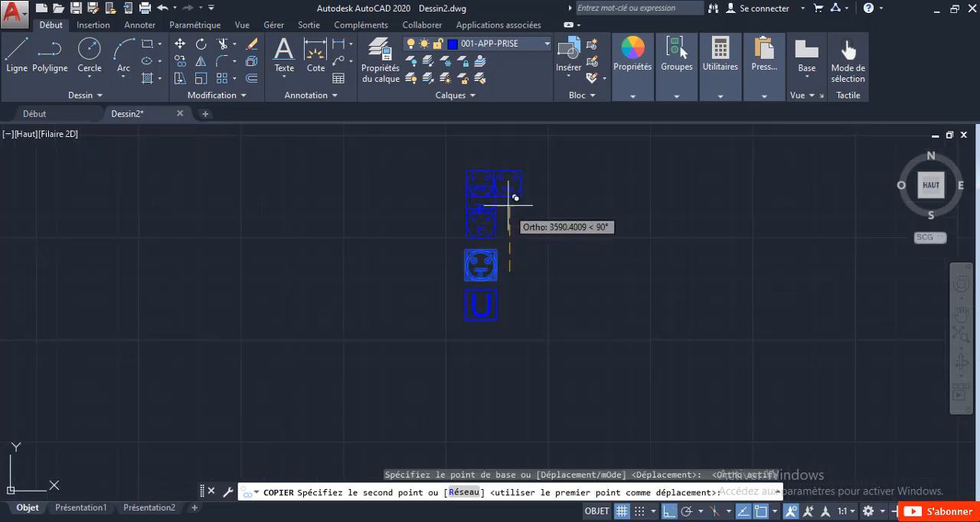
pyautogui.scroll(5, 511, 165)
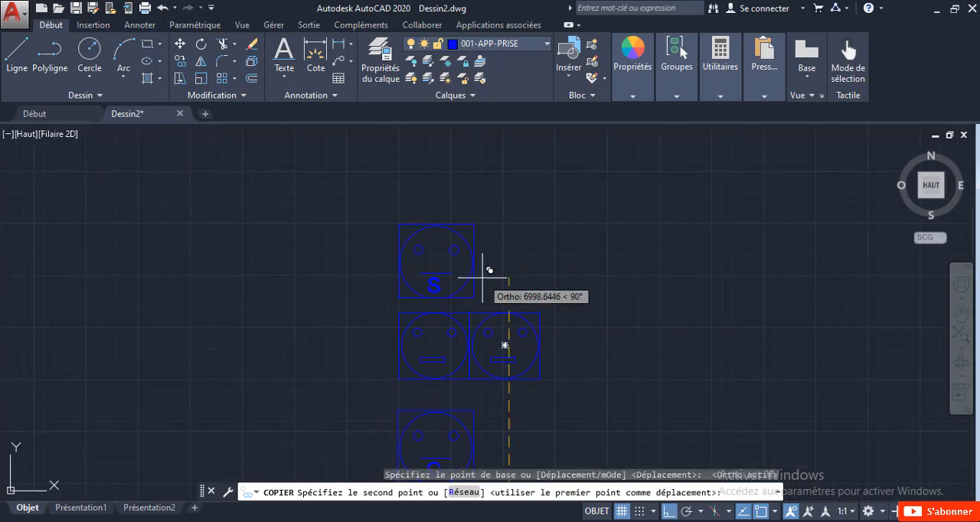
pyautogui.click(480, 272)
pyautogui.press('Escape')
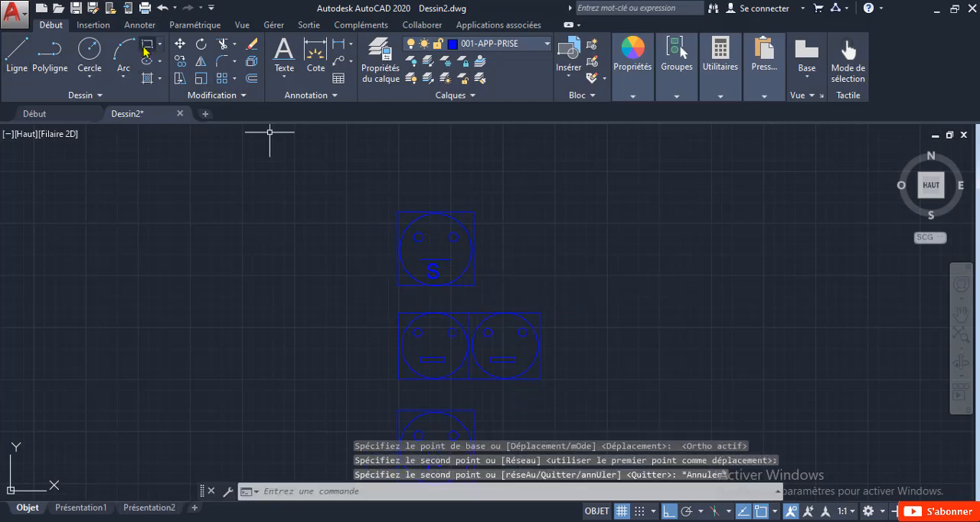
# Step: Draw a rectangle about 5,170 by 1,900 units enclosing the copied S socket and extending to its left as an empty area
pyautogui.write('rec')
pyautogui.press('Return')
pyautogui.scroll(4, 464, 286)
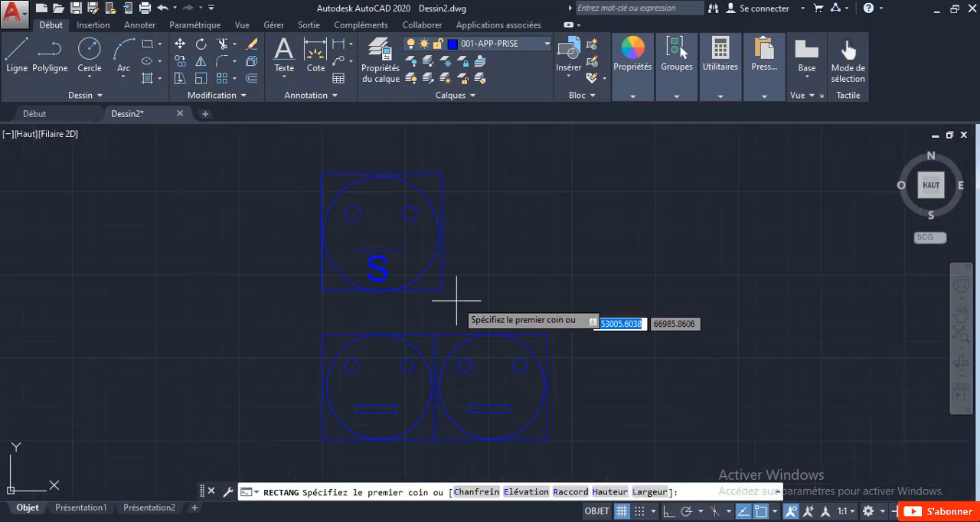
pyautogui.scroll(6, 438, 285)
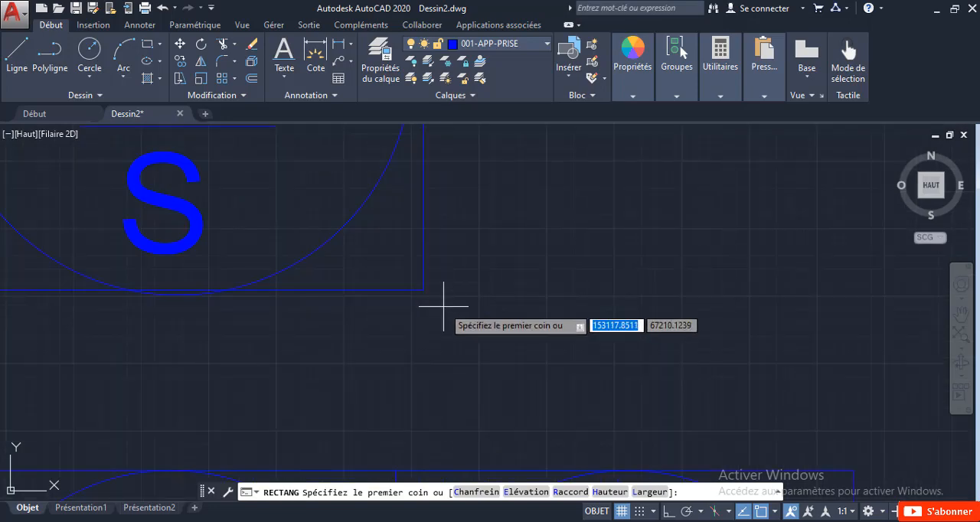
pyautogui.click(443, 307)
pyautogui.scroll(-6, 284, 219)
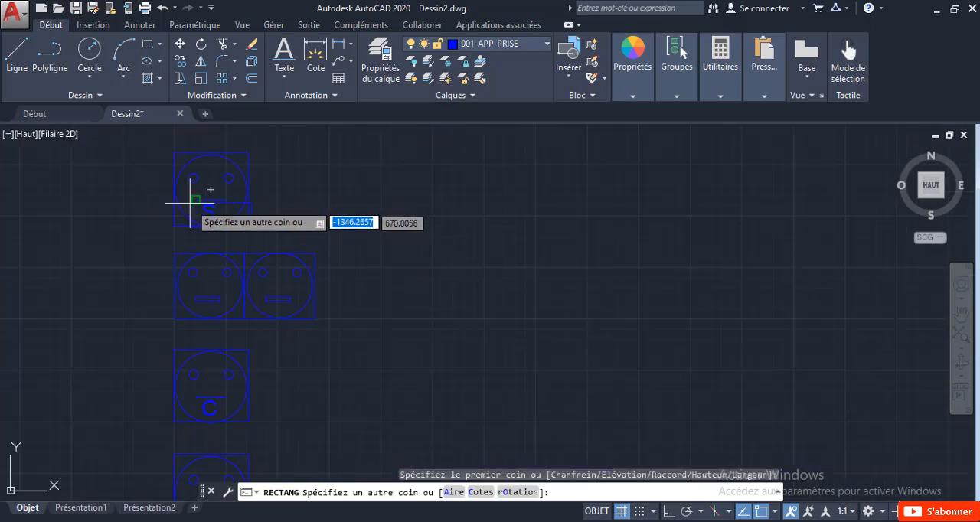
pyautogui.moveTo(197, 192)
pyautogui.mouseDown(button='middle')
pyautogui.moveTo(410, 239)
pyautogui.moveTo(525, 290)
pyautogui.mouseUp(button='middle')
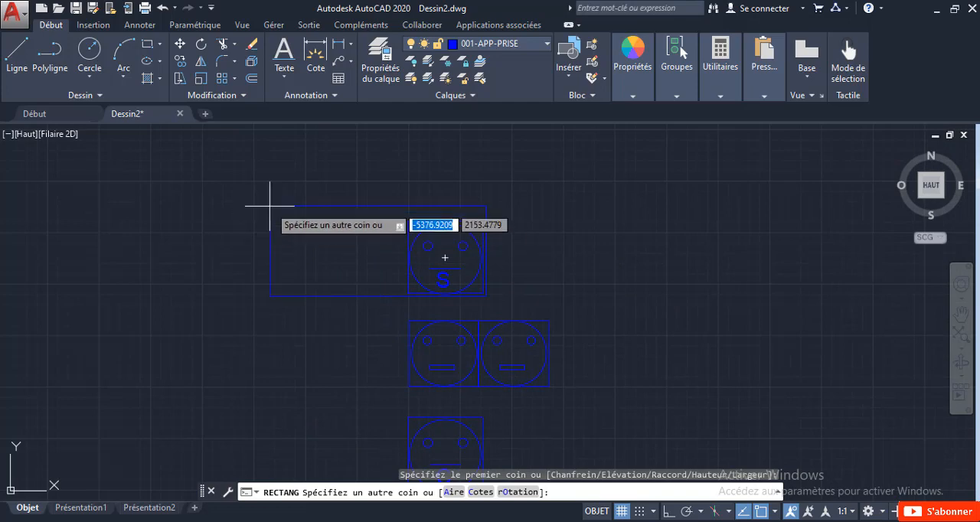
pyautogui.scroll(2, 270, 213)
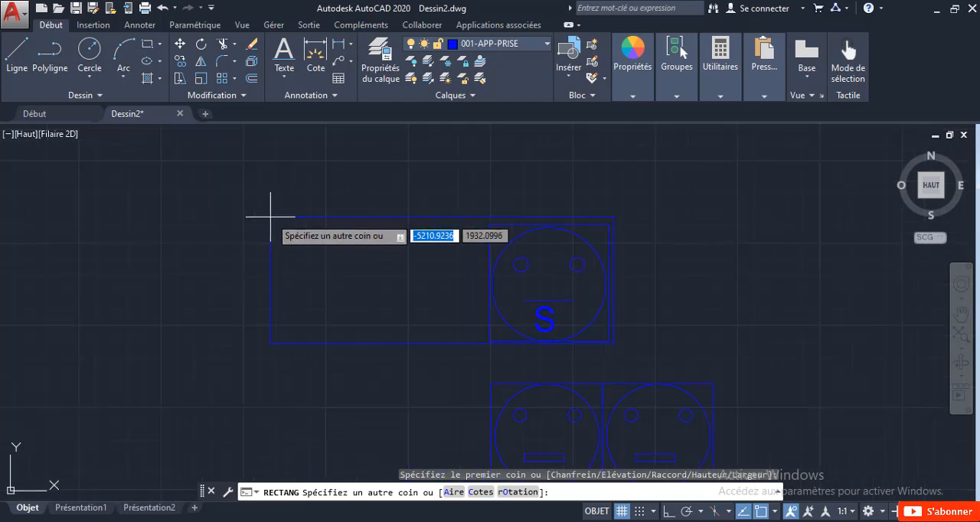
pyautogui.scroll(2, 270, 217)
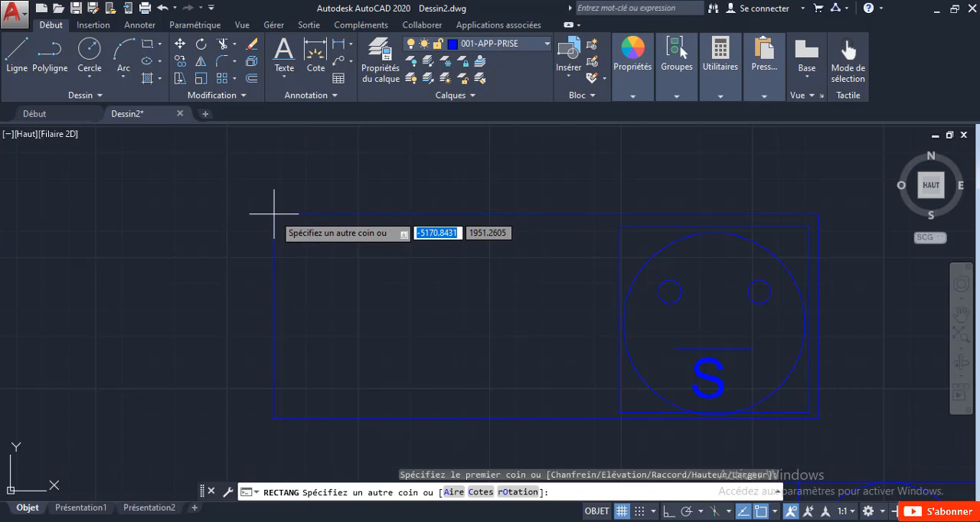
pyautogui.click(273, 221)
pyautogui.press('F8')
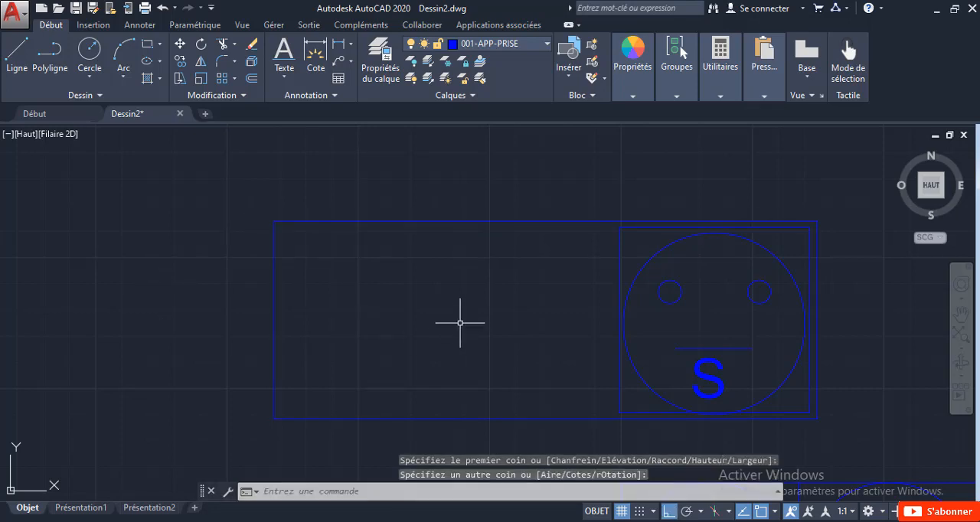
# Step: Add the single-line text "4 x" about 1,040 units high at 0° rotation, starting in the upper part of the rectangle's empty area
pyautogui.scroll(-5, 358, 241)
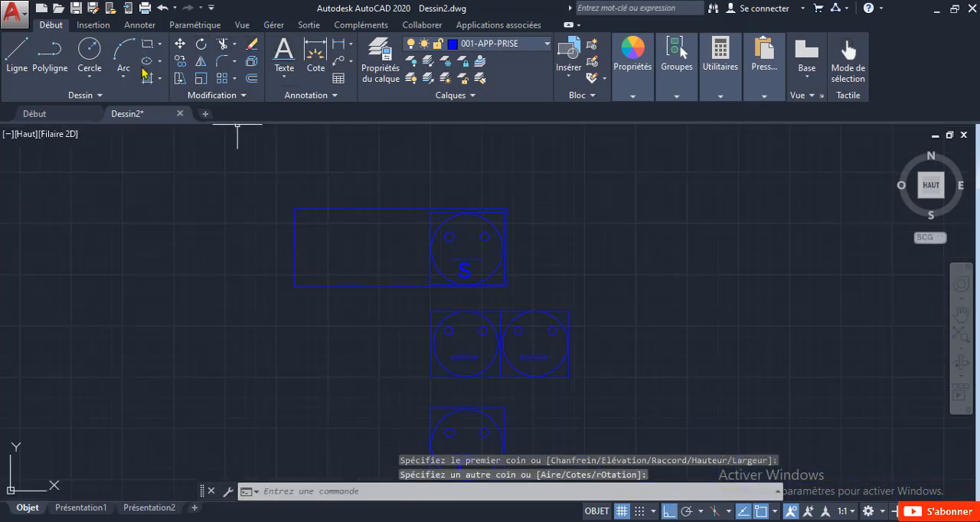
pyautogui.write('texte')
pyautogui.press('Return')
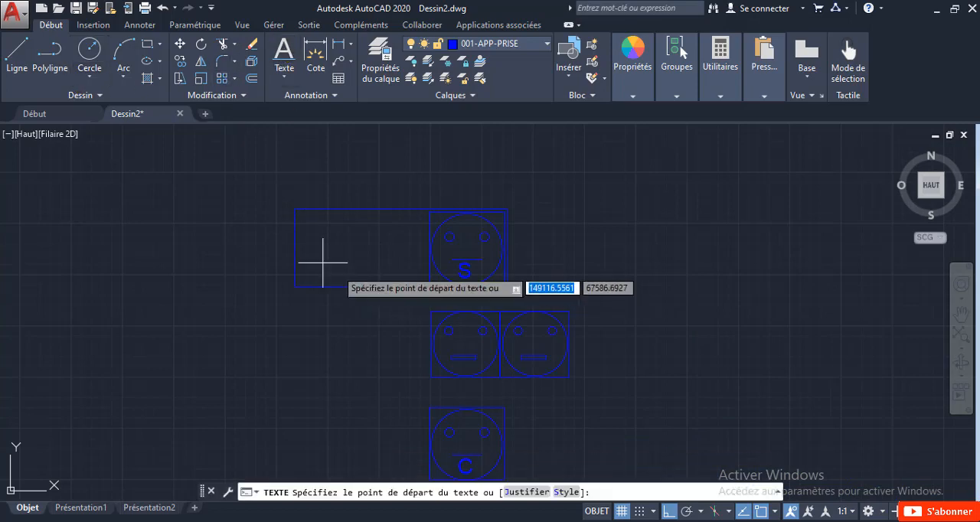
pyautogui.scroll(3, 324, 229)
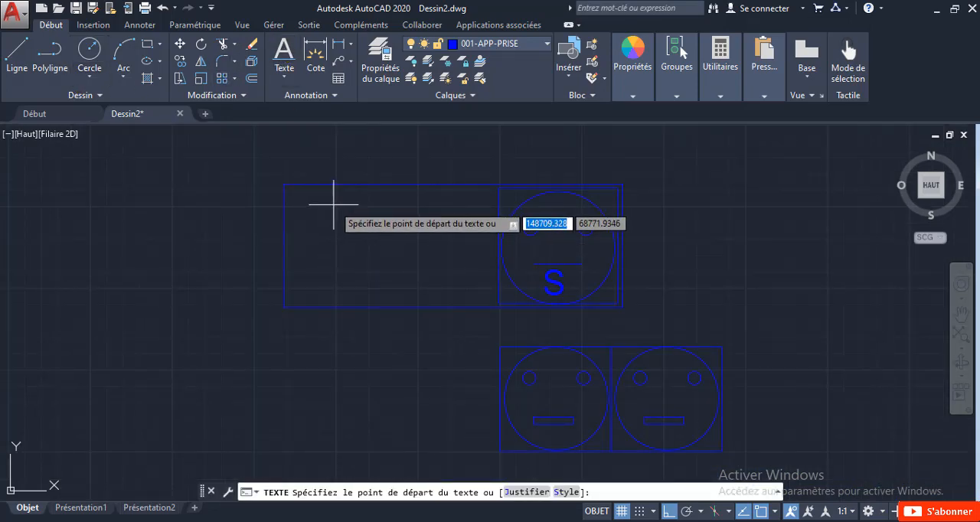
pyautogui.click(333, 204)
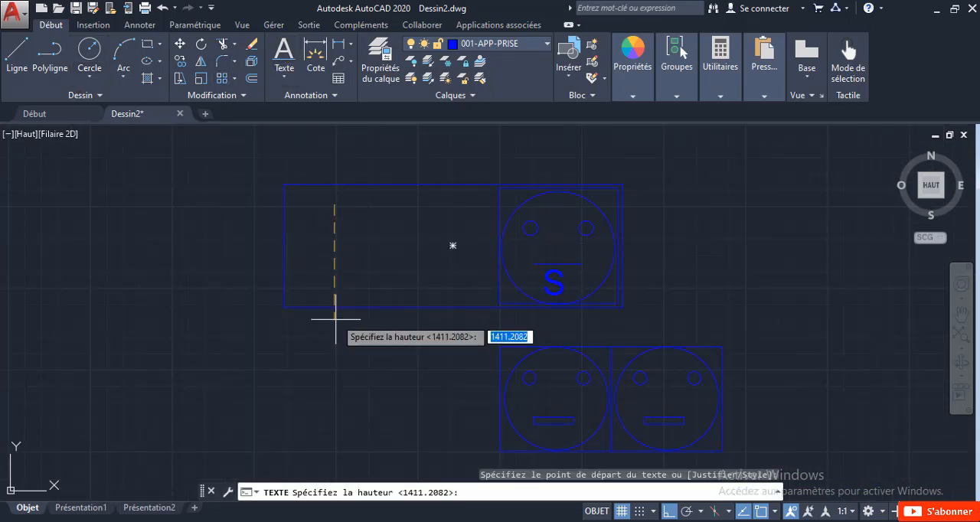
pyautogui.click(333, 272)
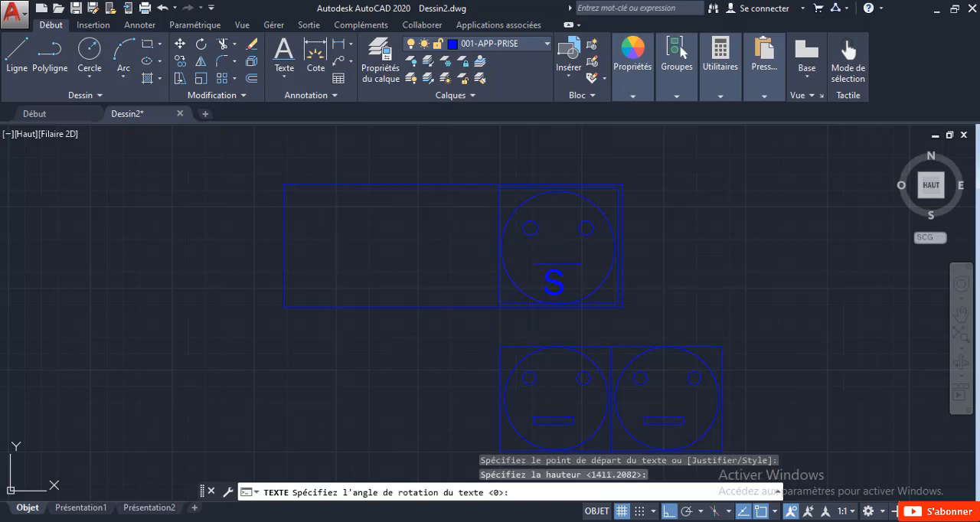
pyautogui.press('Return')
pyautogui.write('4')
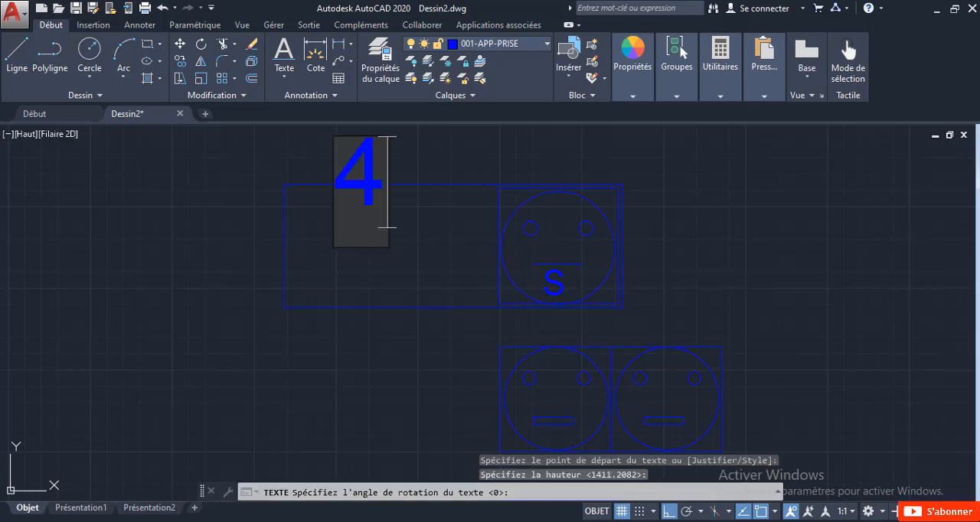
pyautogui.write(' x')
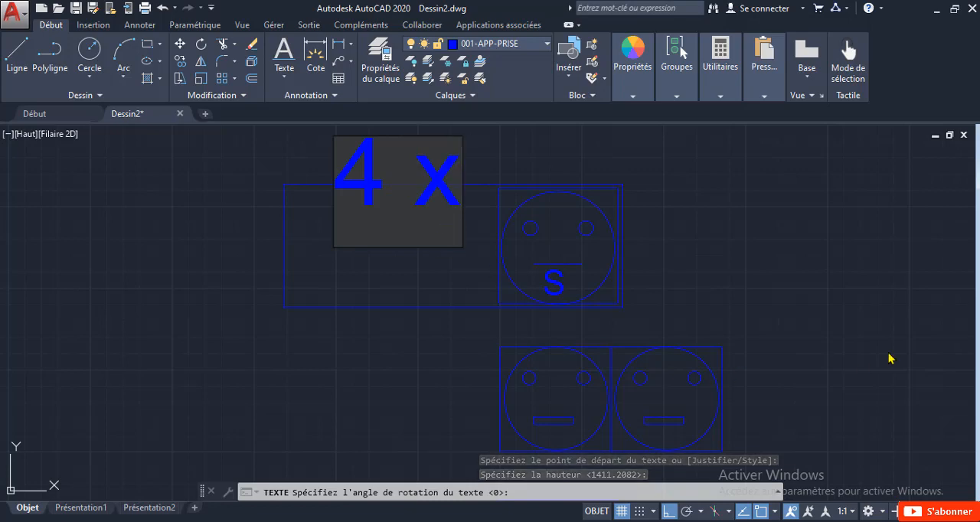
pyautogui.click(690, 248)
pyautogui.press('Escape')
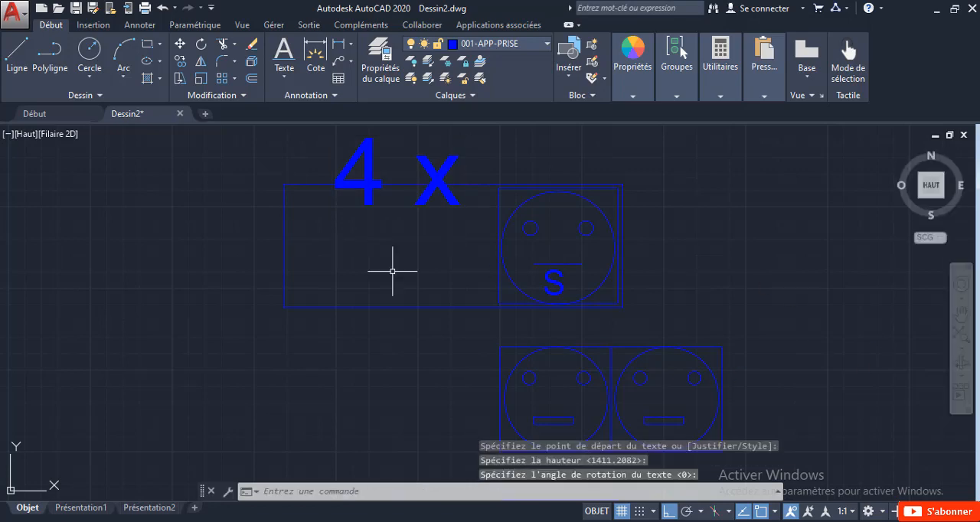
# Step: Move the "4 x" text down and slightly left to centre it in the rectangle's empty area
pyautogui.click(360, 151)
pyautogui.click(334, 205)
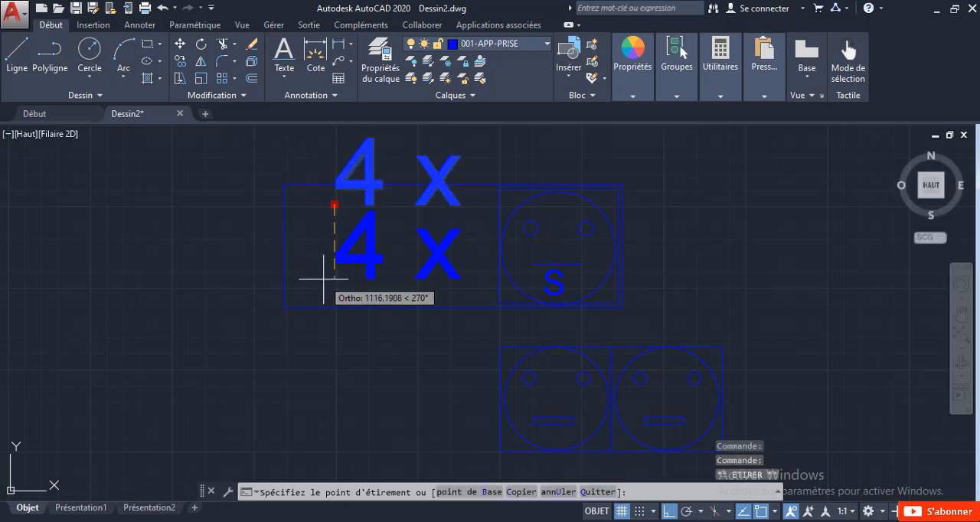
pyautogui.click(325, 270)
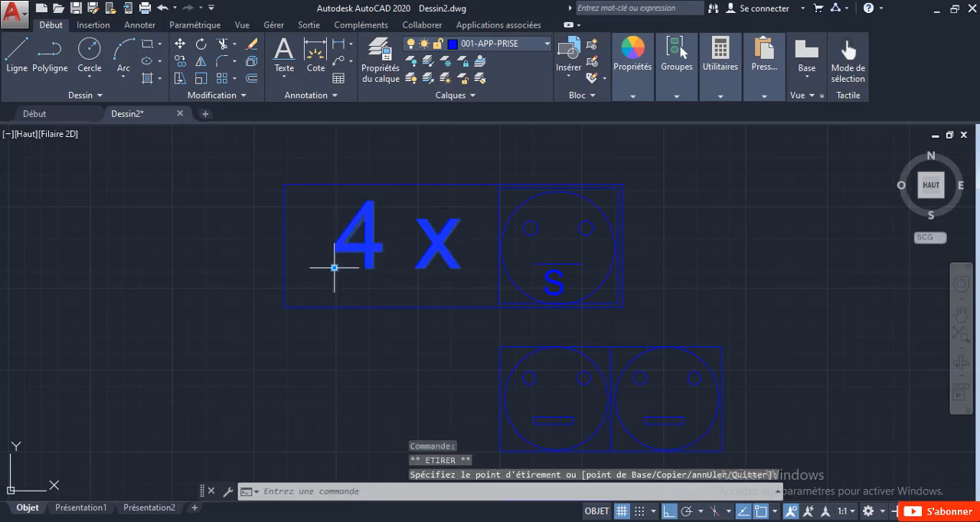
pyautogui.click(334, 267)
pyautogui.click(317, 267)
pyautogui.press('Escape')
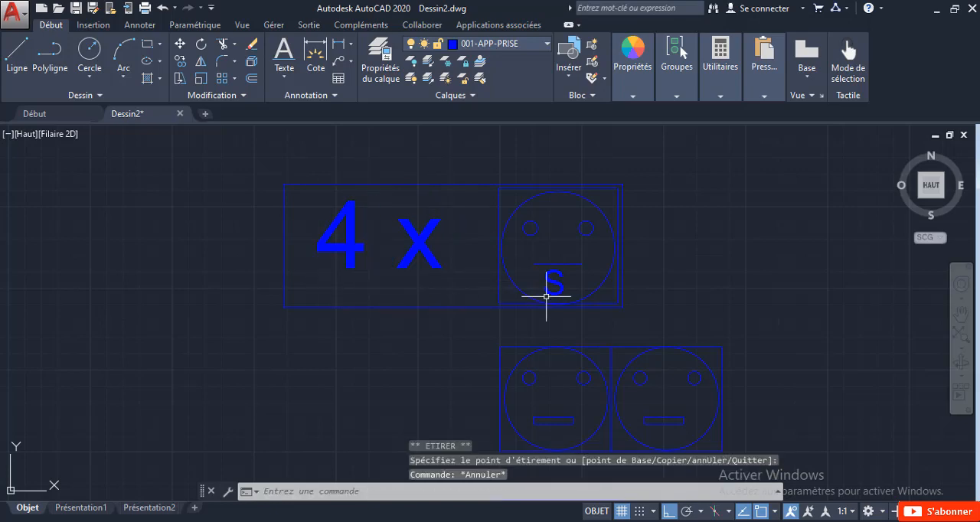
# Step: Delete the letter S and extend the horizontal line with a polyline into a thin slot about 62 units high
pyautogui.press('Delete')
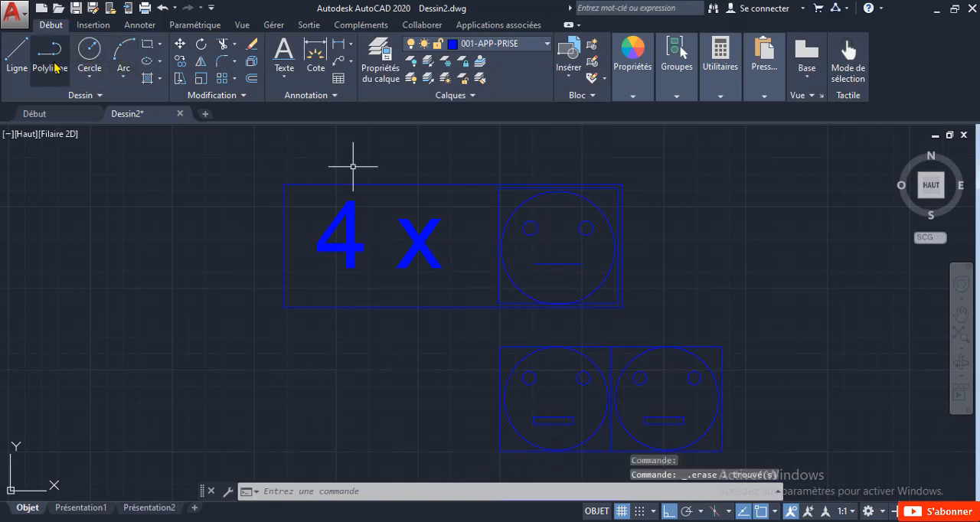
pyautogui.write('pl')
pyautogui.press('Return')
pyautogui.scroll(5, 592, 278)
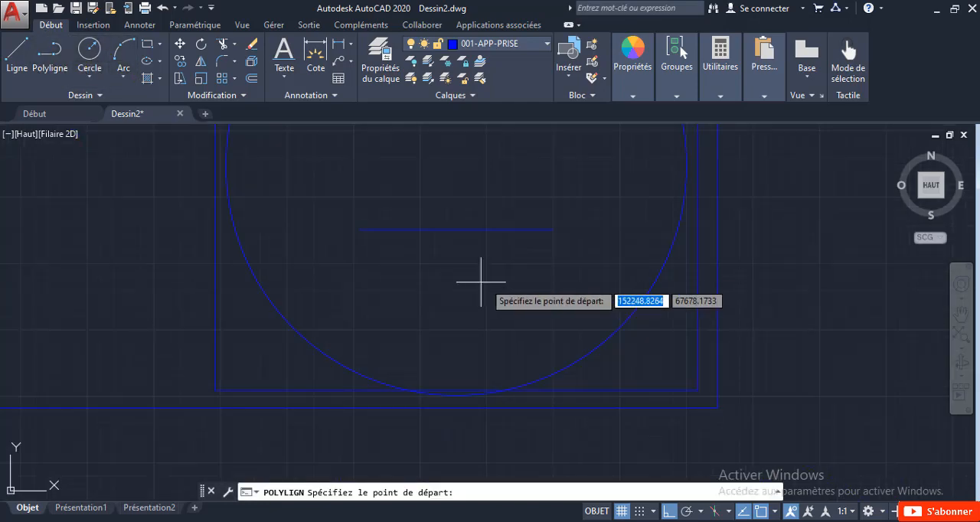
pyautogui.click(360, 230)
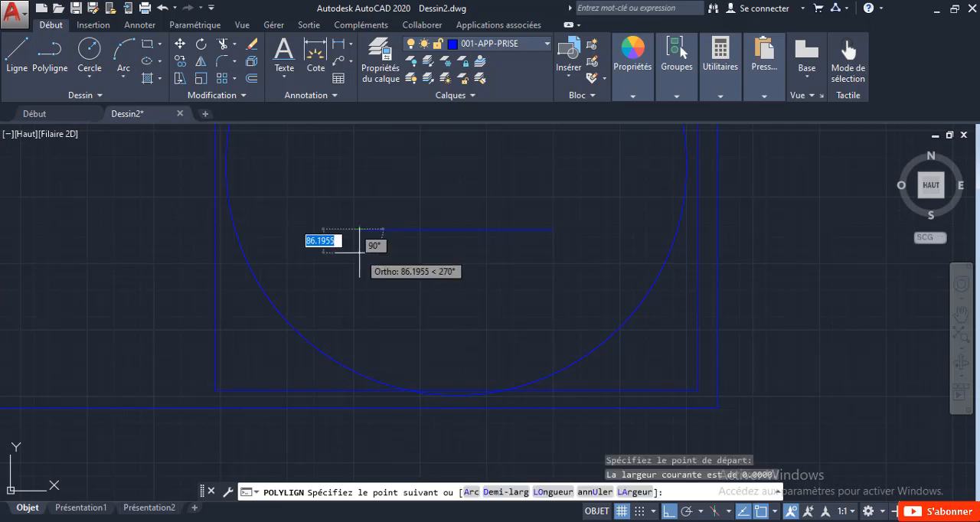
pyautogui.click(360, 245)
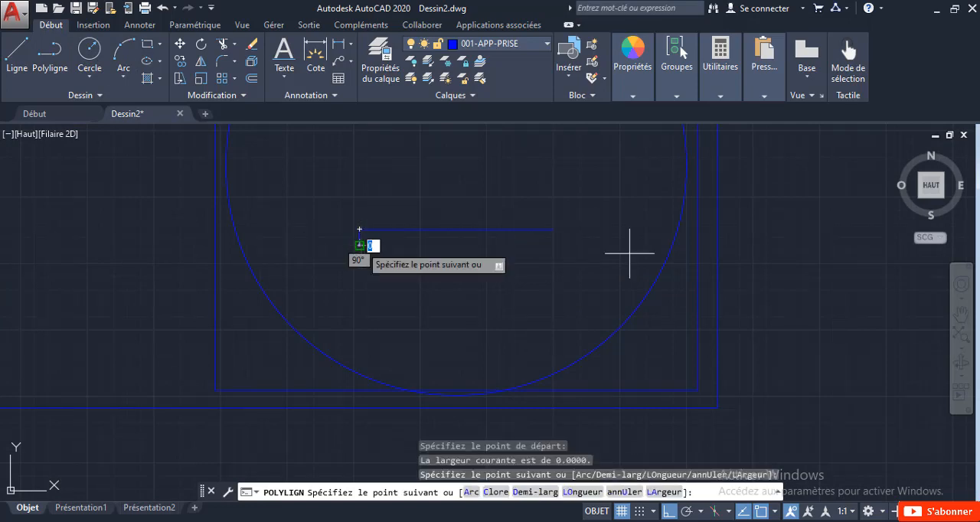
pyautogui.click(554, 249)
pyautogui.scroll(4, 554, 245)
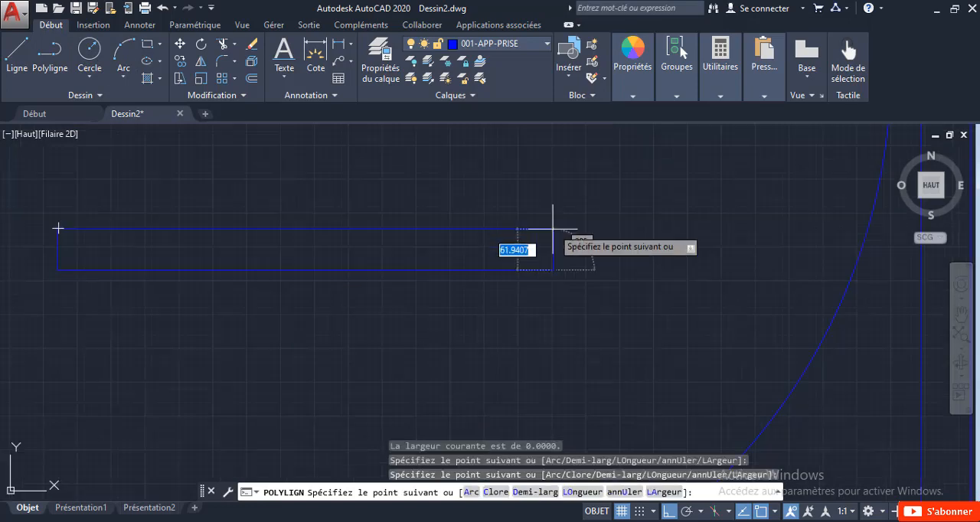
pyautogui.press('Escape')
pyautogui.scroll(-6, 552, 228)
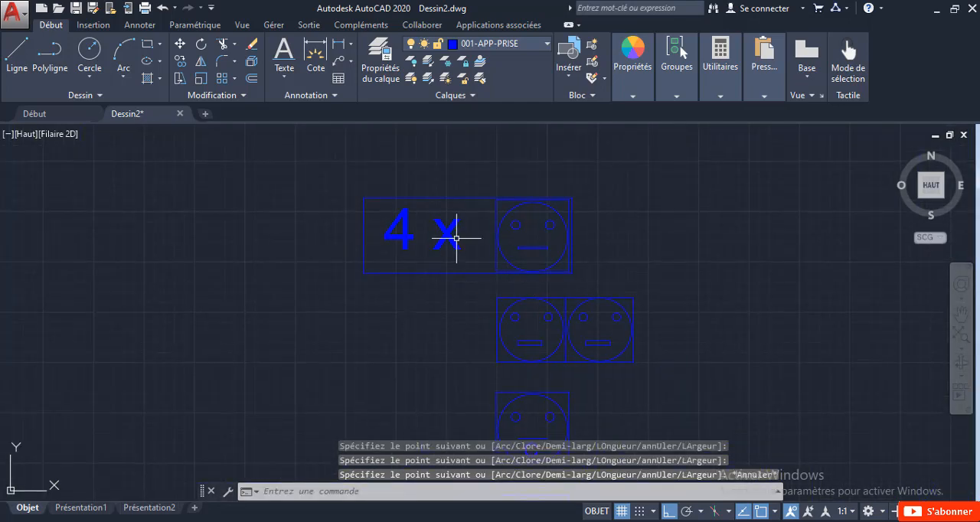
# Step: Move the whole "4 x" socket symbol about 3,200 units right to line up with the left edge of the symbols below
pyautogui.scroll(2, 452, 243)
pyautogui.scroll(-2, 643, 274)
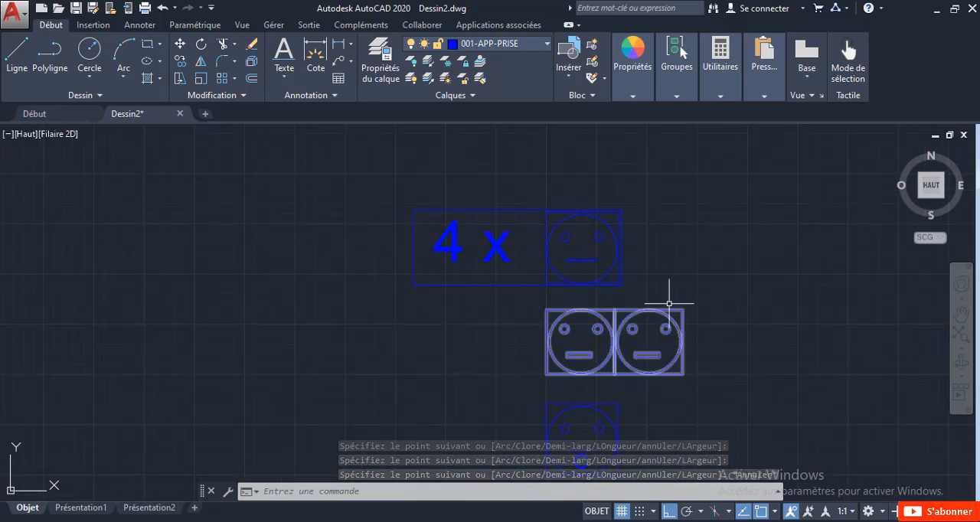
pyautogui.click(631, 285)
pyautogui.click(444, 195)
pyautogui.scroll(2, 492, 285)
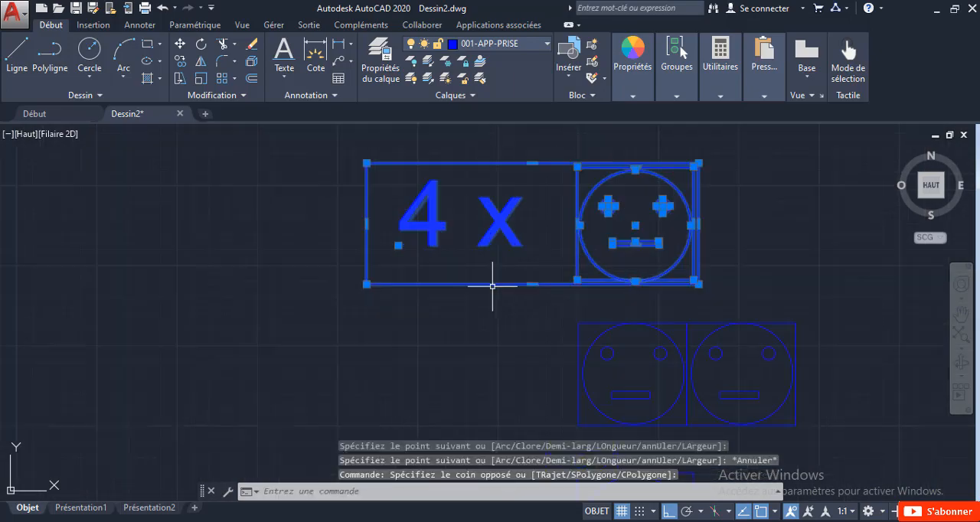
pyautogui.rightClick(488, 238)
pyautogui.click(532, 297)
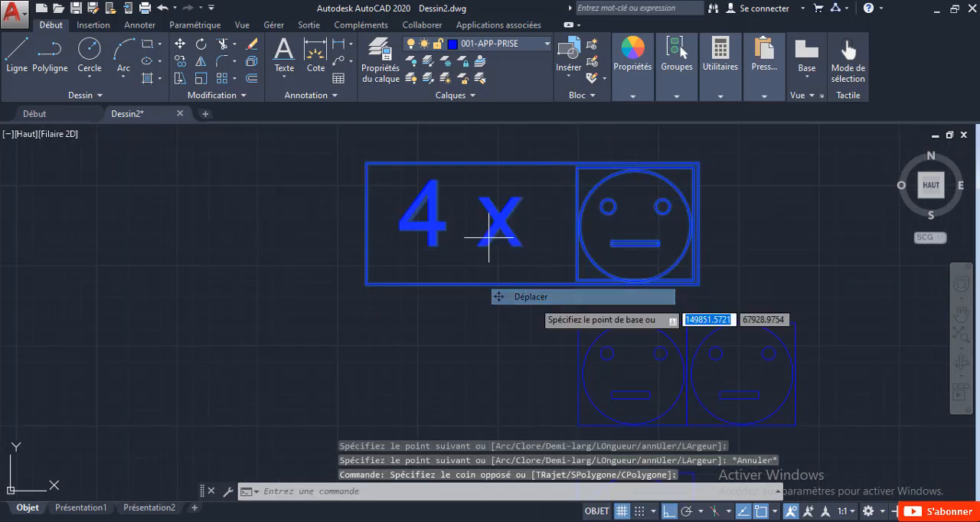
pyautogui.click(428, 317)
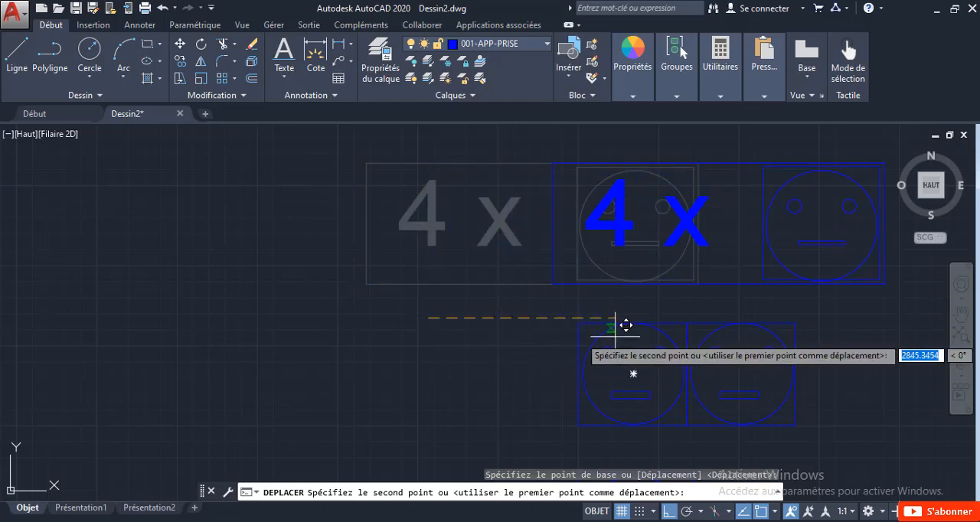
pyautogui.moveTo(620, 338); pyautogui.dragTo(449, 289, button='middle')
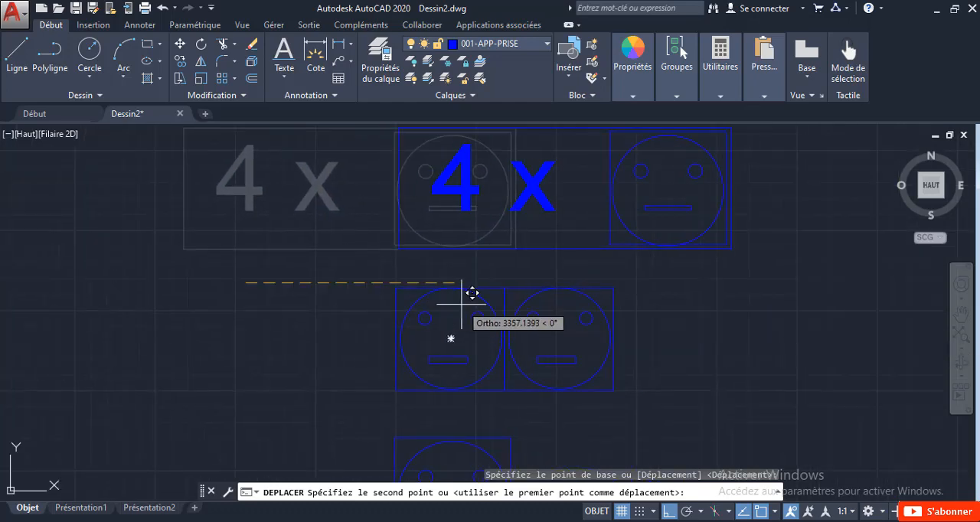
pyautogui.click(451, 305)
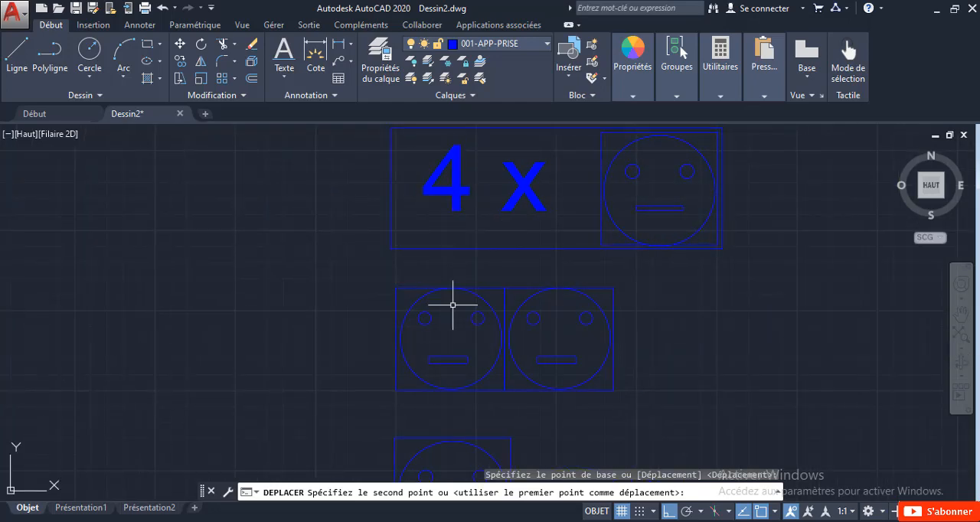
# Step: Make layer 0 the current layer
pyautogui.scroll(-4, 479, 341)
pyautogui.scroll(2, 534, 348)
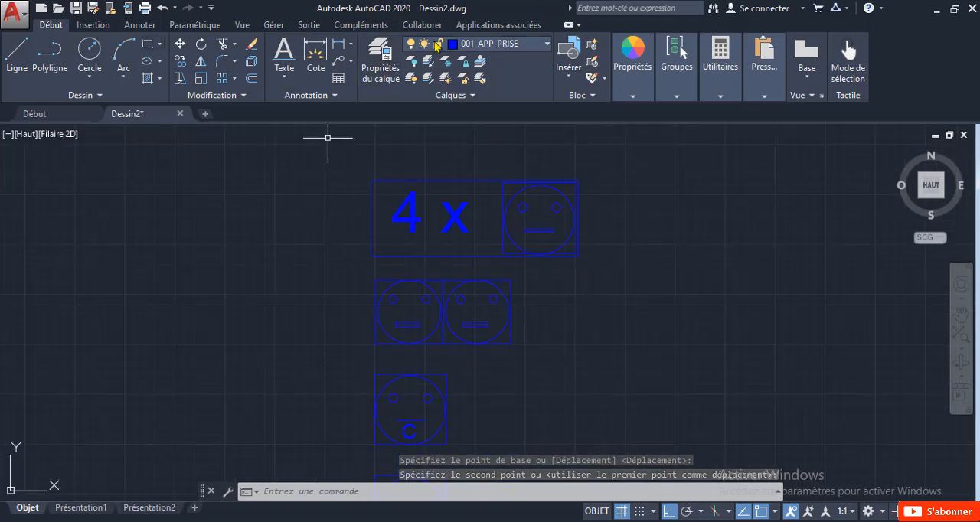
pyautogui.scroll(-2, 533, 150)
pyautogui.moveTo(539, 338); pyautogui.dragTo(490, 284, button='middle')
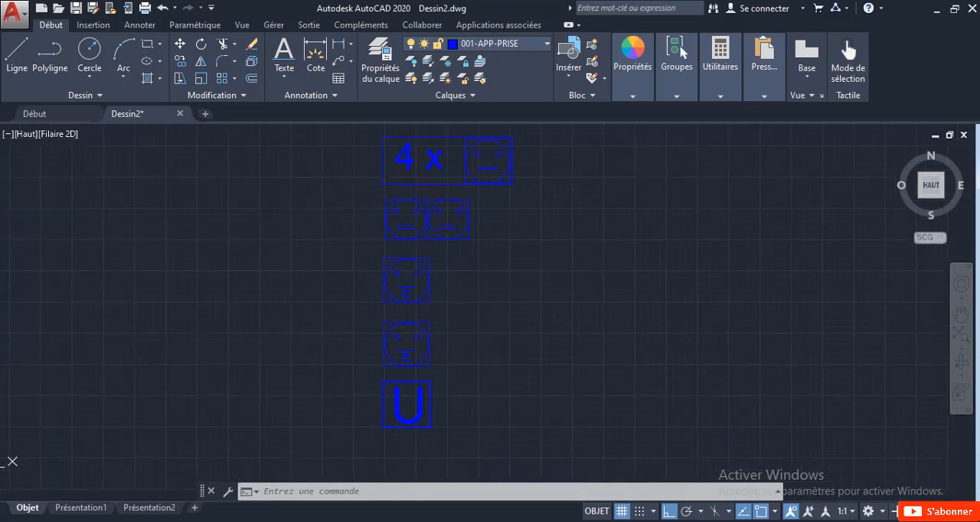
pyautogui.click(498, 43)
pyautogui.click(479, 64)
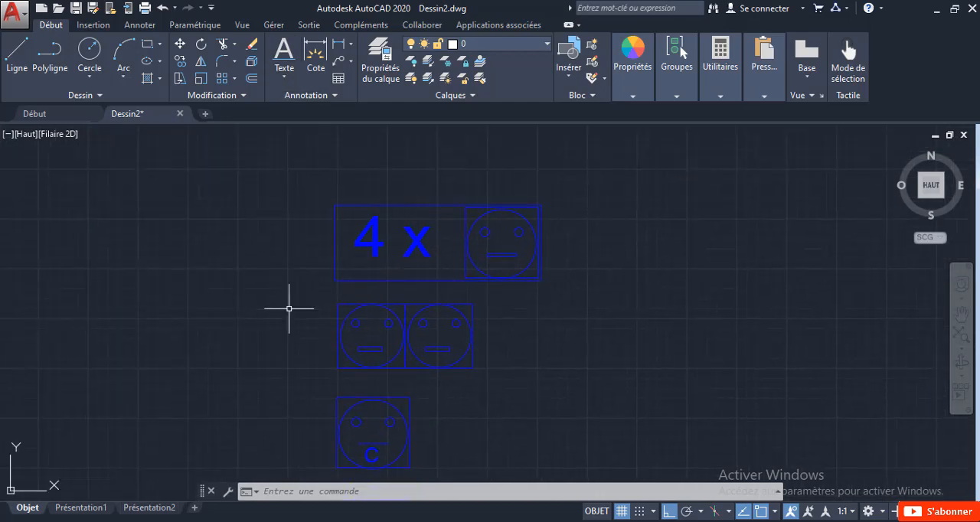
# Step: Draw a rectangle about 6,222 by 2,156 units around the double socket symbol, leaving free space to the right of it
pyautogui.click(148, 48)
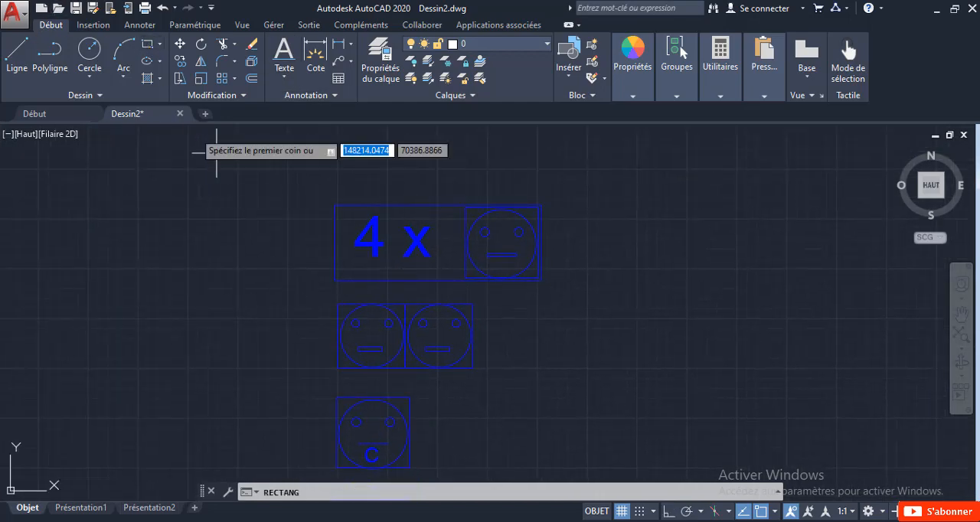
pyautogui.moveTo(317, 350); pyautogui.dragTo(273, 284, button='middle')
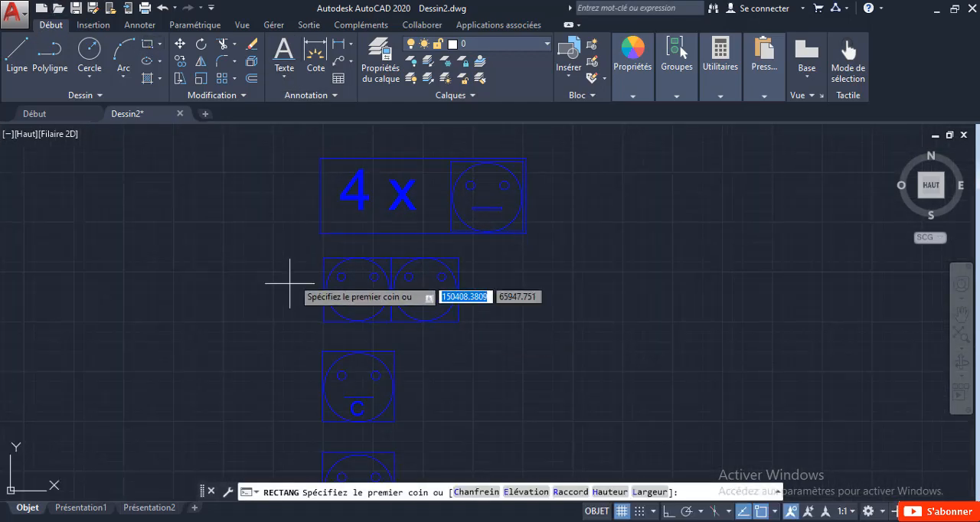
pyautogui.click(306, 247)
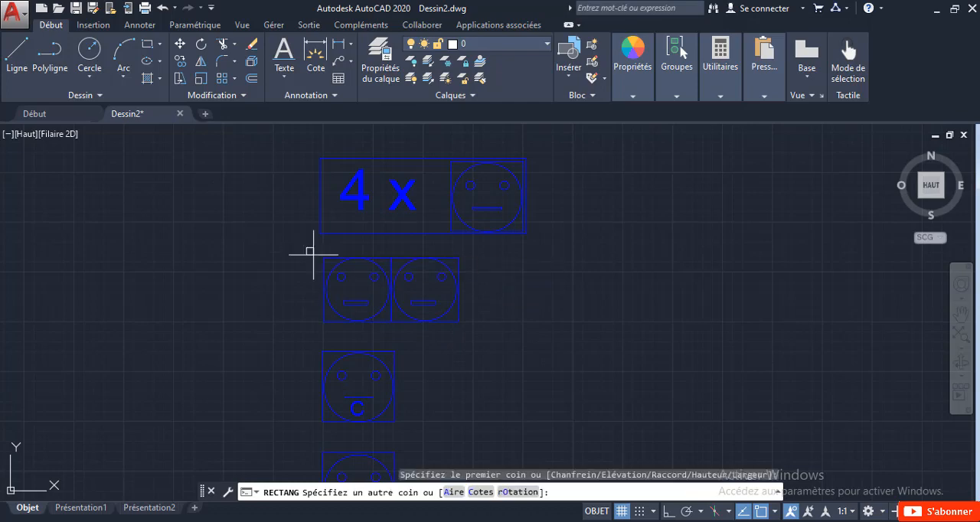
pyautogui.click(554, 334)
# Step: Copy the new rectangle upward twice so the copies stack edge to edge, the first one over the "4 x" symbol
pyautogui.click(521, 266)
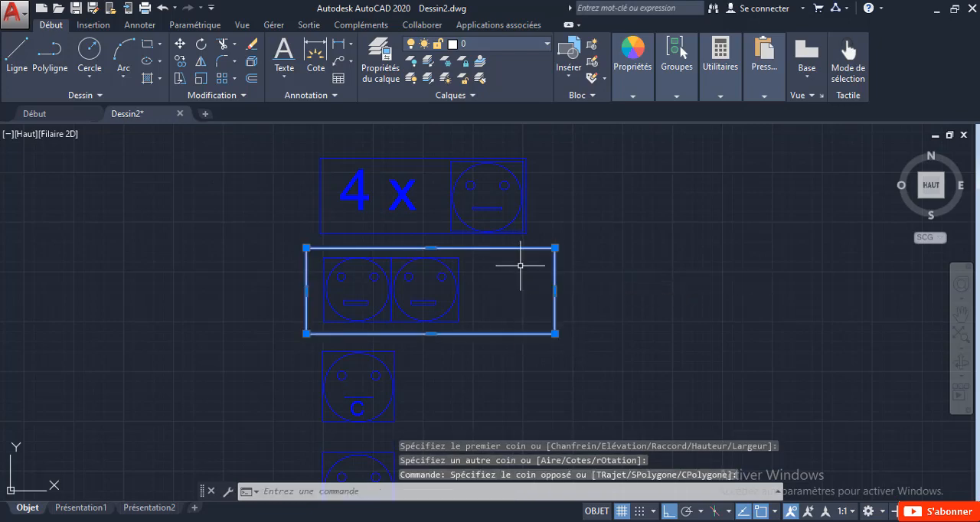
pyautogui.rightClick(537, 263)
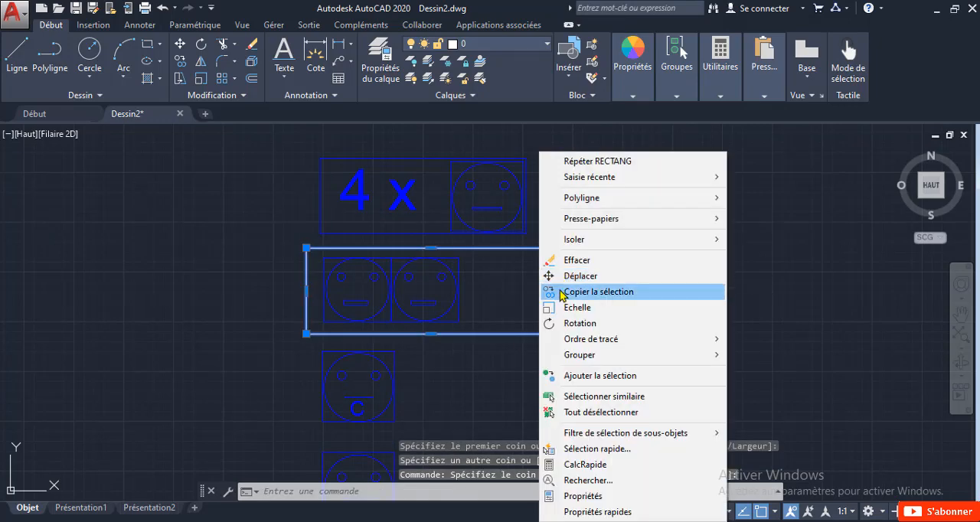
pyautogui.click(560, 290)
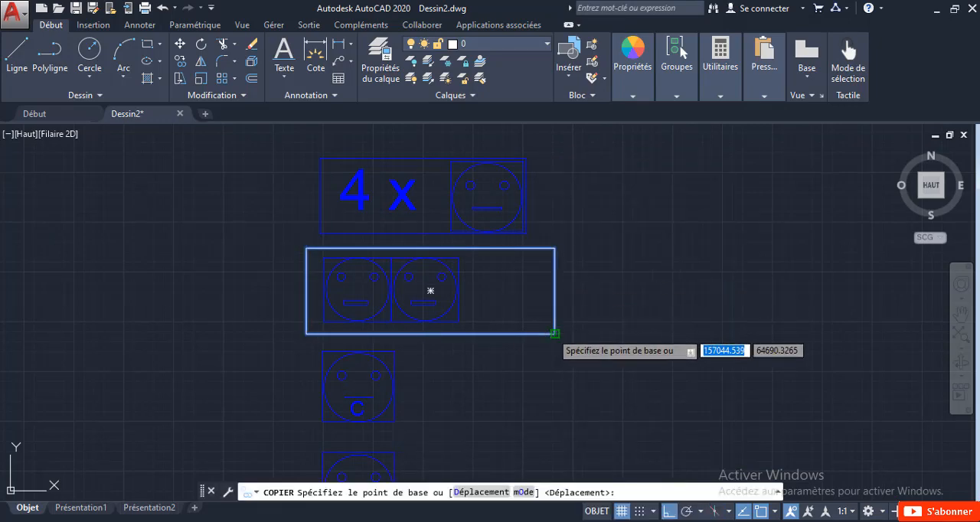
pyautogui.click(554, 334)
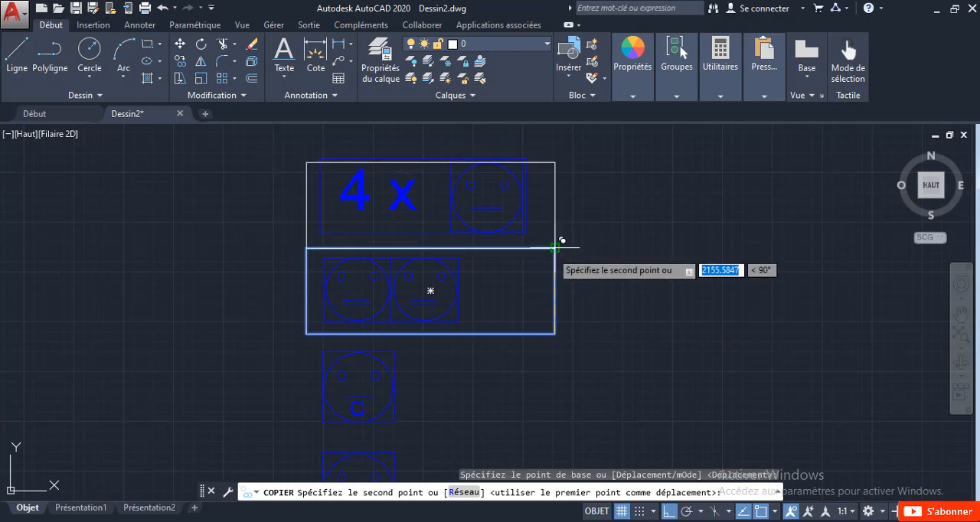
pyautogui.click(554, 247)
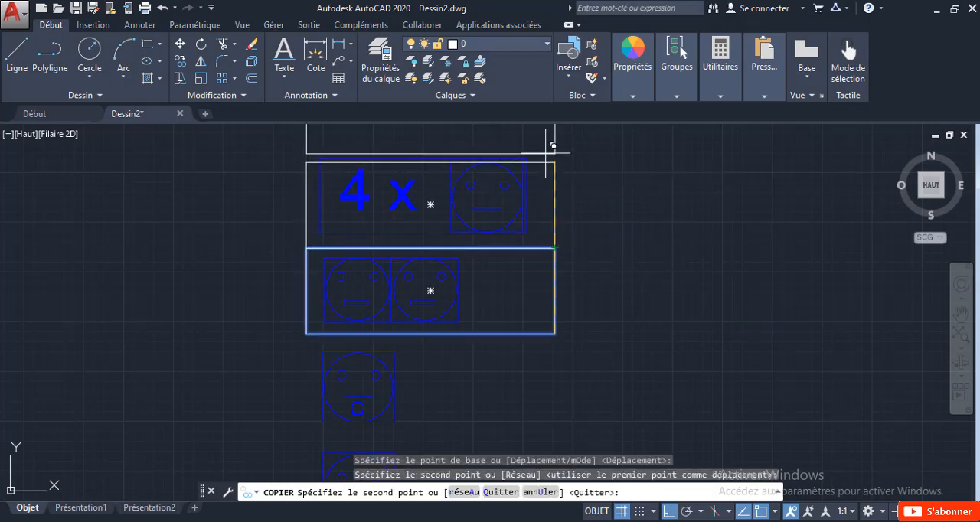
pyautogui.moveTo(553, 144); pyautogui.dragTo(572, 324, button='middle')
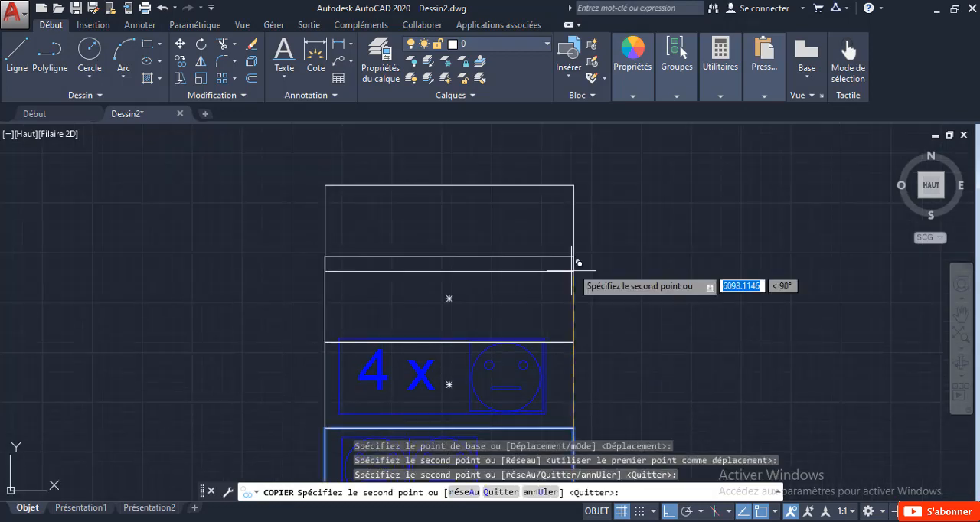
pyautogui.press('Escape')
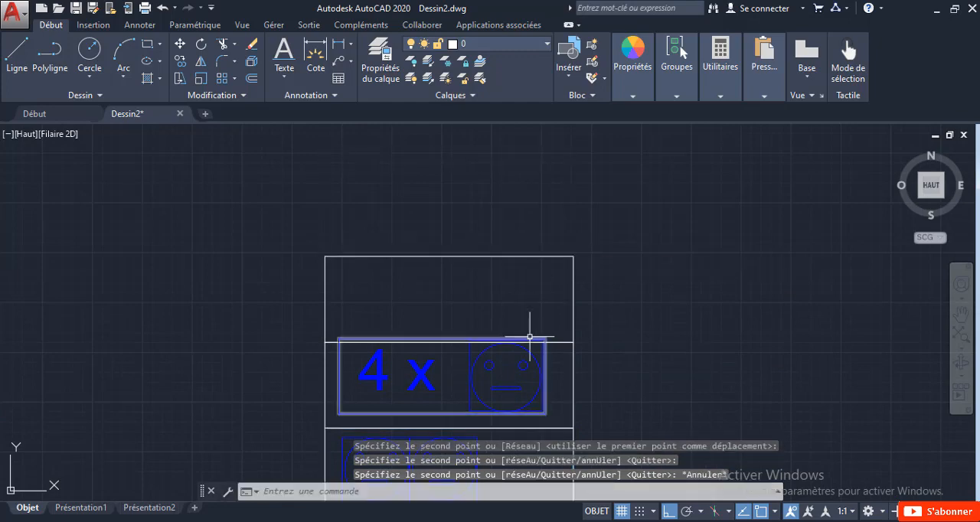
# Step: Copy the double socket symbol together with its rectangle straight up onto the top of the rectangle stack
pyautogui.moveTo(532, 328); pyautogui.dragTo(490, 192, button='middle')
pyautogui.click(494, 337)
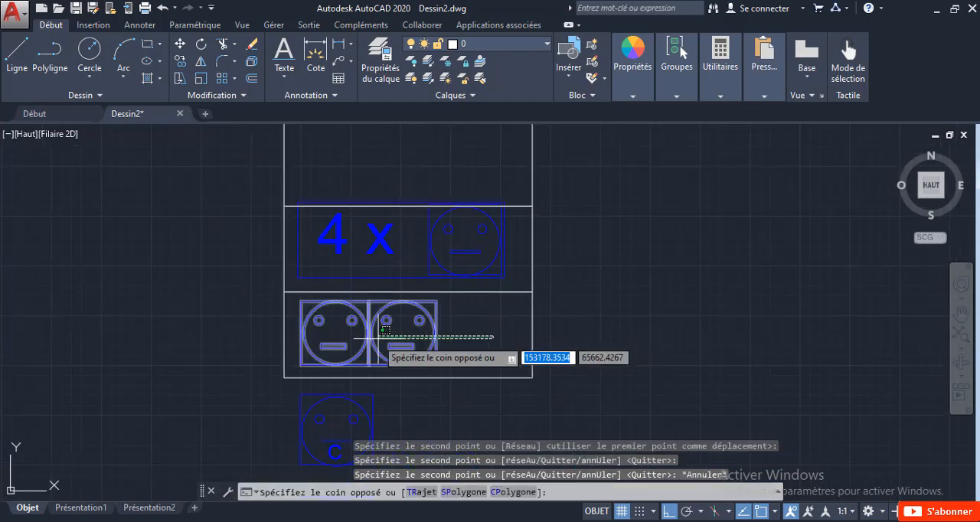
pyautogui.click(226, 331)
pyautogui.rightClick(223, 317)
pyautogui.click(337, 314)
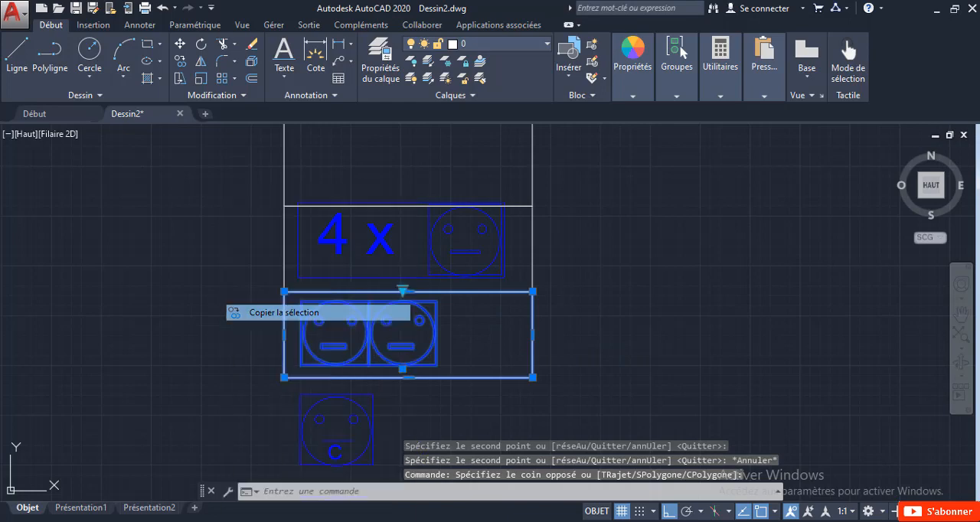
pyautogui.click(534, 291)
pyautogui.moveTo(559, 229); pyautogui.dragTo(517, 431, button='middle')
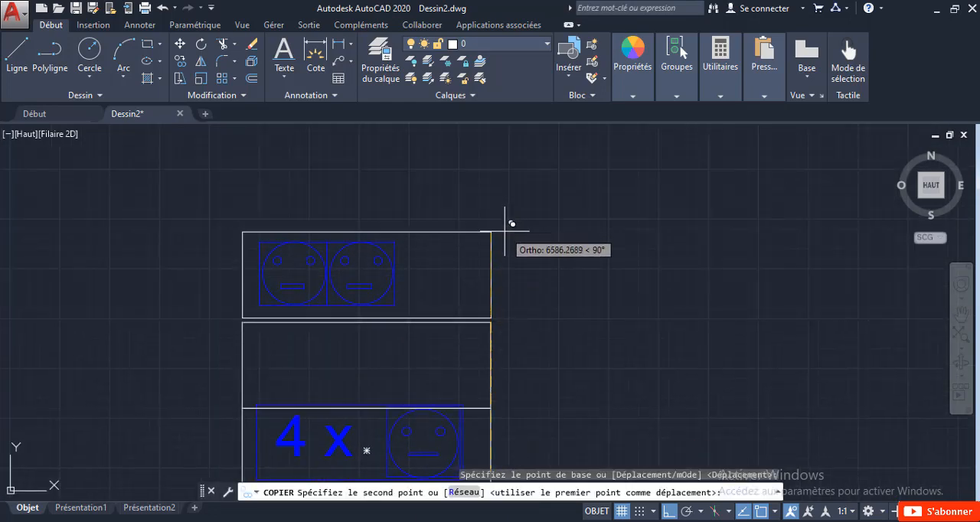
pyautogui.click(509, 223)
pyautogui.press('Escape')
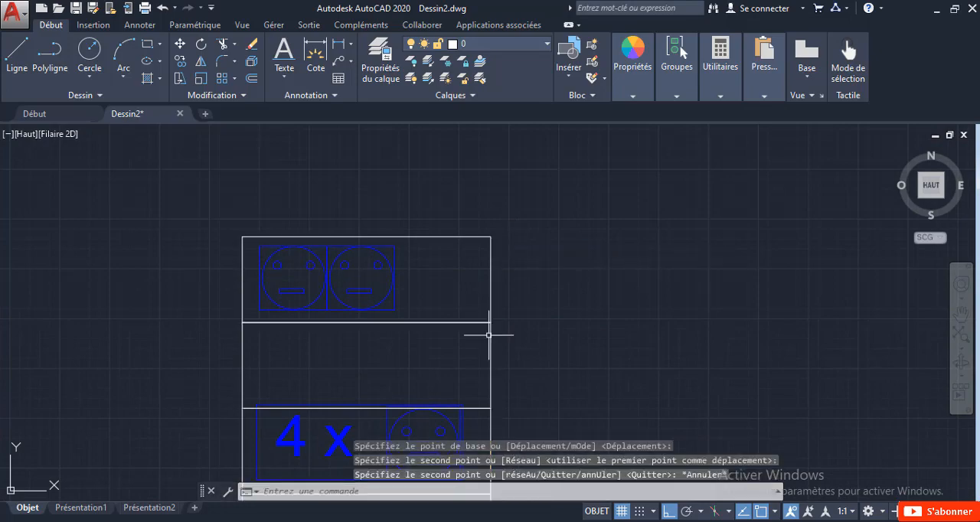
# Step: Copy the two uppermost rectangles, without the socket symbol, straight up onto the top of the stack
pyautogui.moveTo(495, 335)
pyautogui.mouseDown(button='middle')
pyautogui.moveTo(515, 253)
pyautogui.moveTo(558, 192)
pyautogui.mouseUp(button='middle')
pyautogui.moveTo(560, 267); pyautogui.dragTo(555, 303, button='middle')
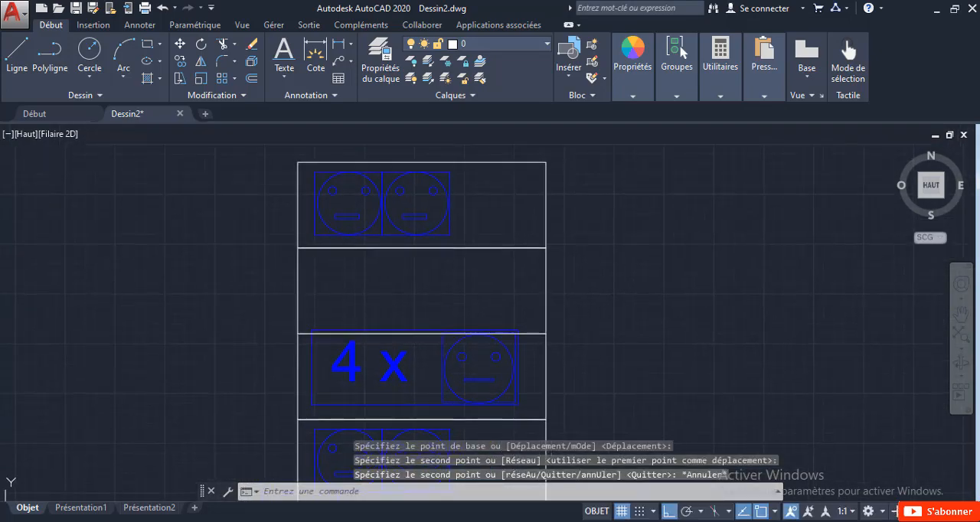
pyautogui.click(572, 332)
pyautogui.click(476, 202)
pyautogui.rightClick(484, 194)
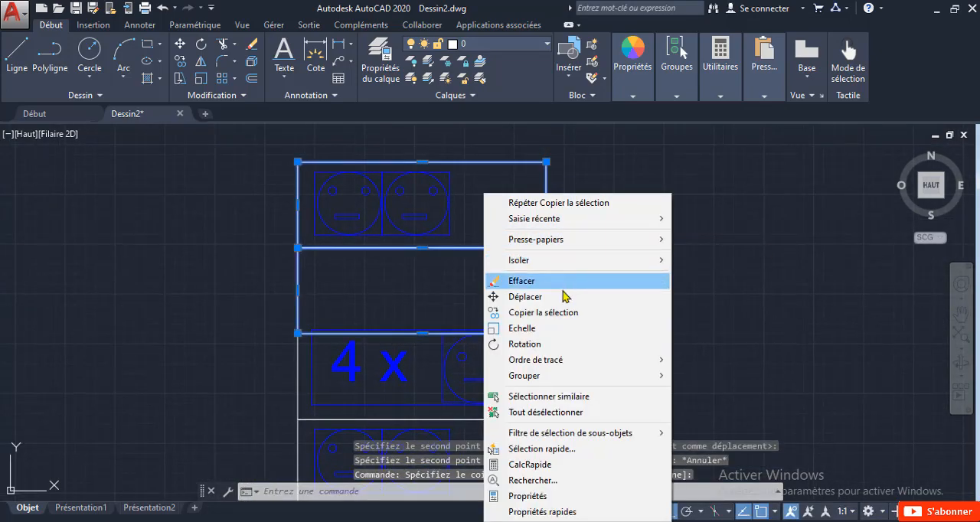
pyautogui.click(562, 313)
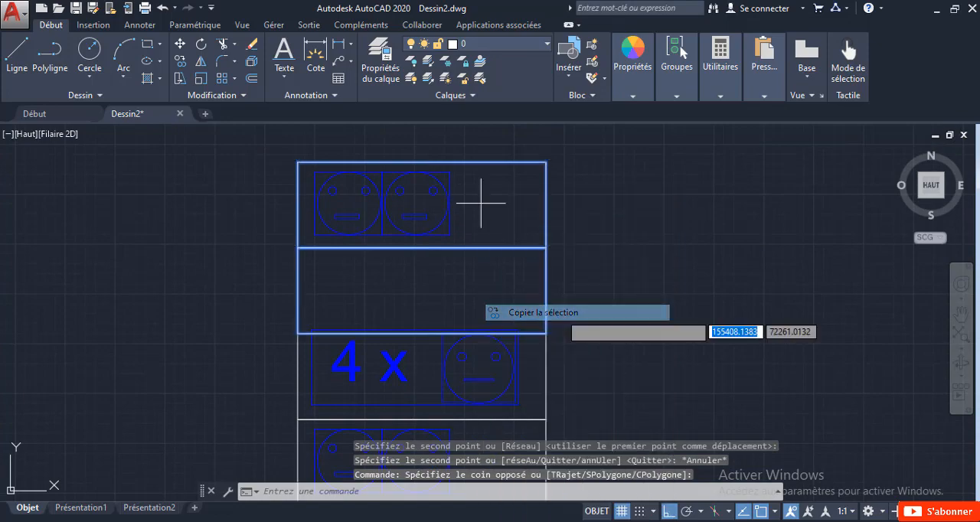
pyautogui.click(545, 333)
pyautogui.moveTo(519, 238); pyautogui.dragTo(472, 376, button='middle')
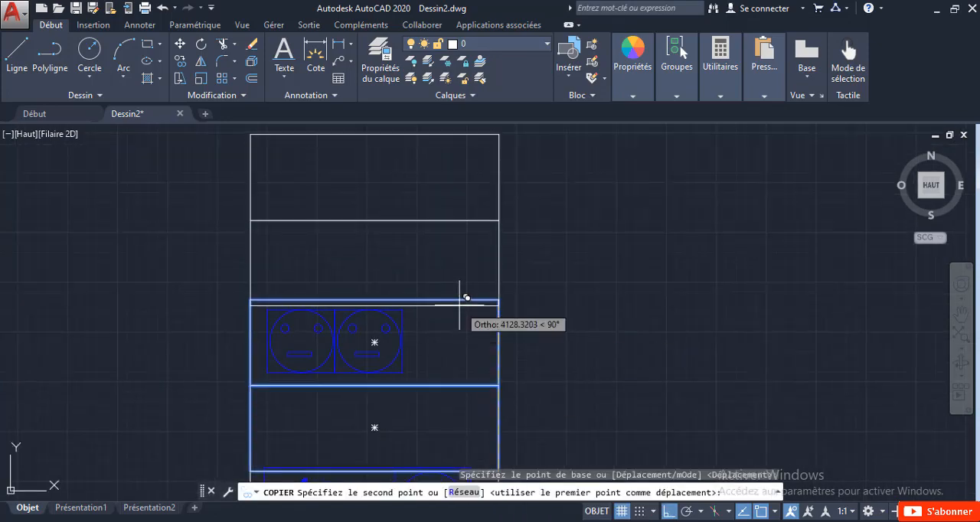
pyautogui.click(506, 292)
pyautogui.press('Escape')
# Step: Copy the rectangle around the lower double socket symbol directly beneath itself, over the C socket symbol
pyautogui.scroll(-7, 477, 350)
pyautogui.scroll(3, 431, 344)
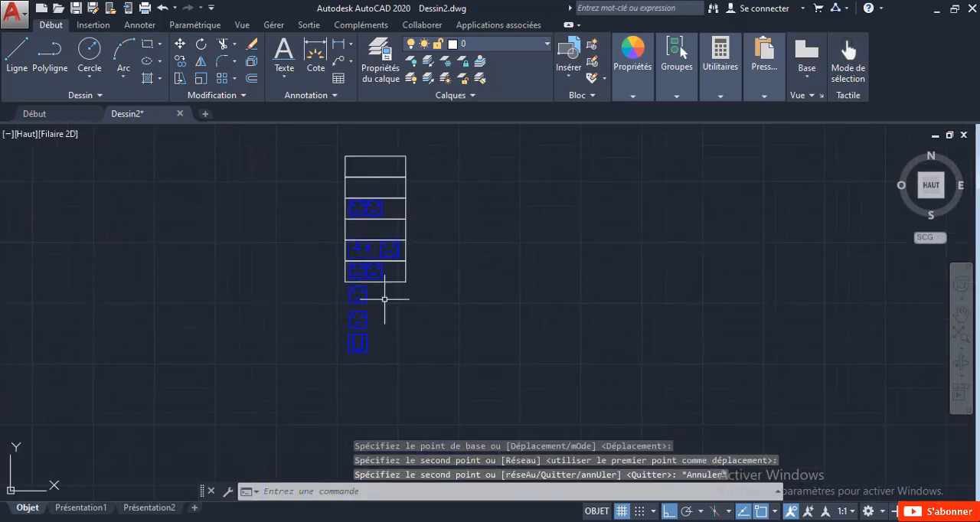
pyautogui.click(424, 277)
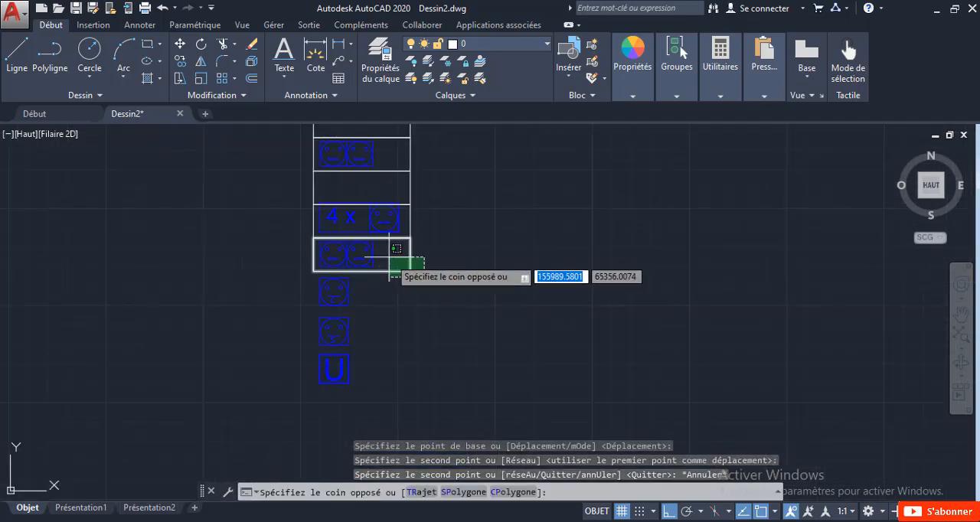
pyautogui.click(389, 262)
pyautogui.rightClick(395, 264)
pyautogui.click(423, 294)
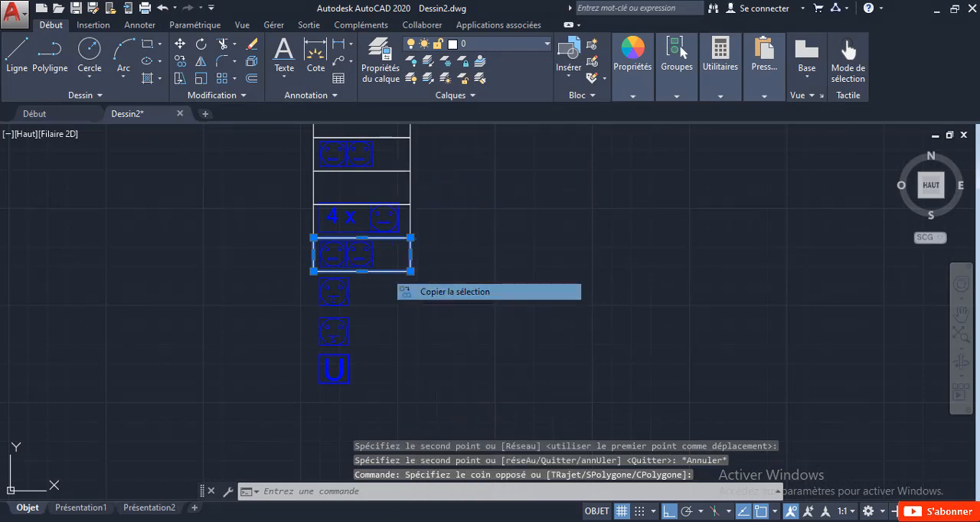
pyautogui.scroll(4, 422, 291)
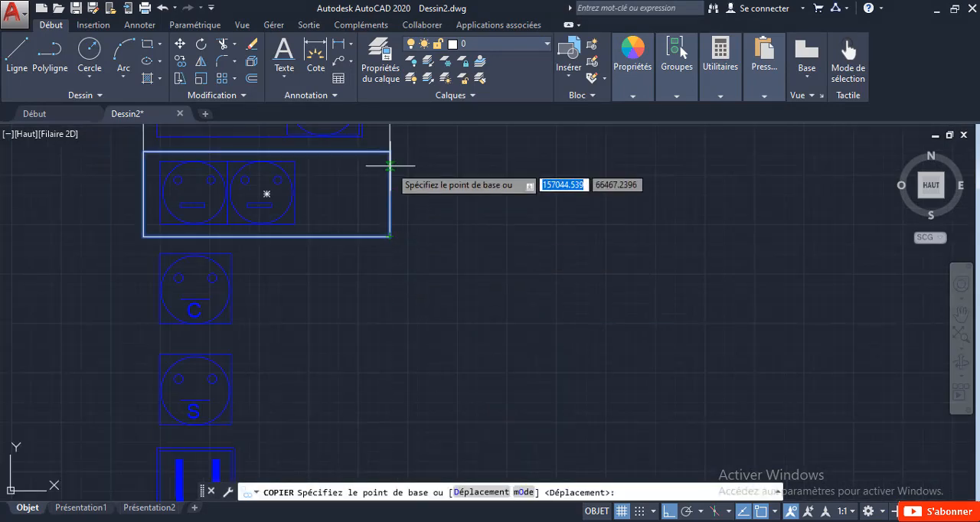
pyautogui.click(389, 235)
pyautogui.scroll(3, 389, 236)
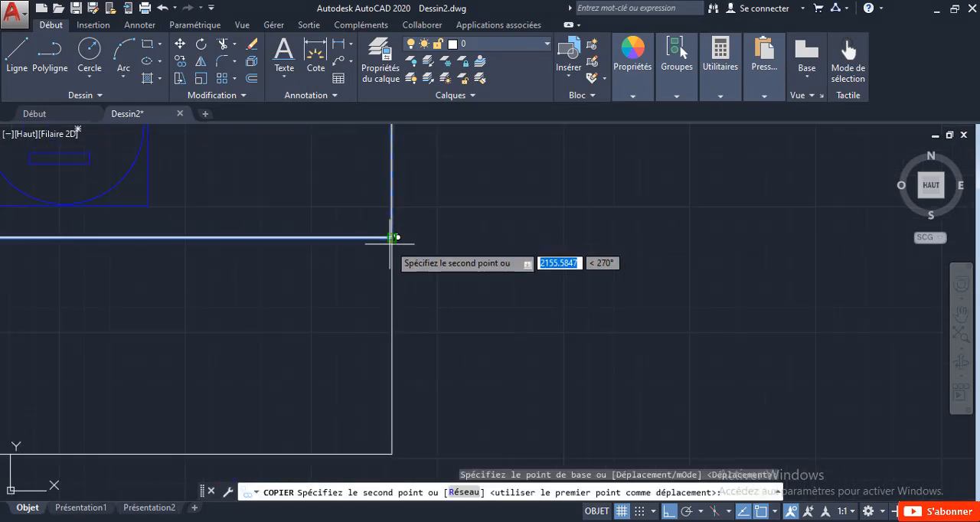
pyautogui.click(390, 236)
# Step: Place two more copies of the rectangle edge to edge further down, over the S and U symbols
pyautogui.scroll(-5, 387, 304)
pyautogui.moveTo(373, 390); pyautogui.dragTo(442, 320, button='middle')
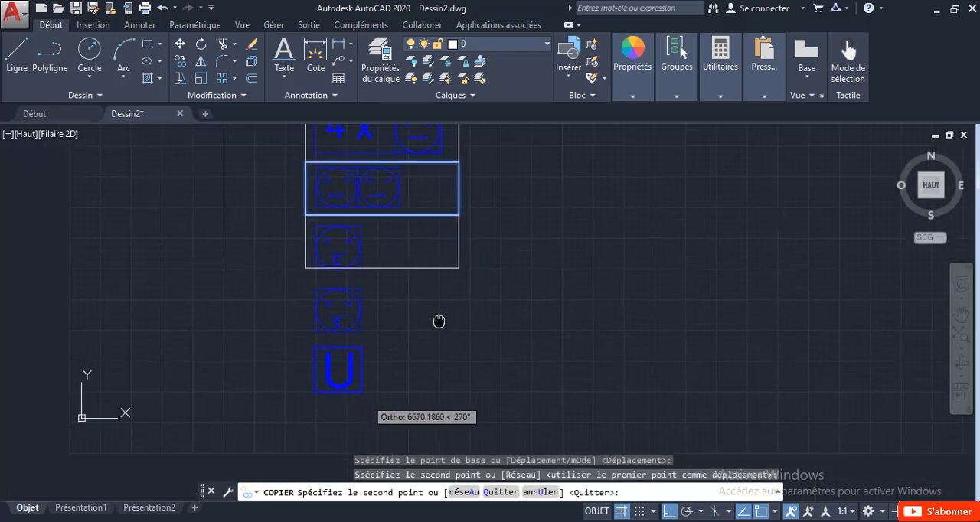
pyautogui.click(459, 268)
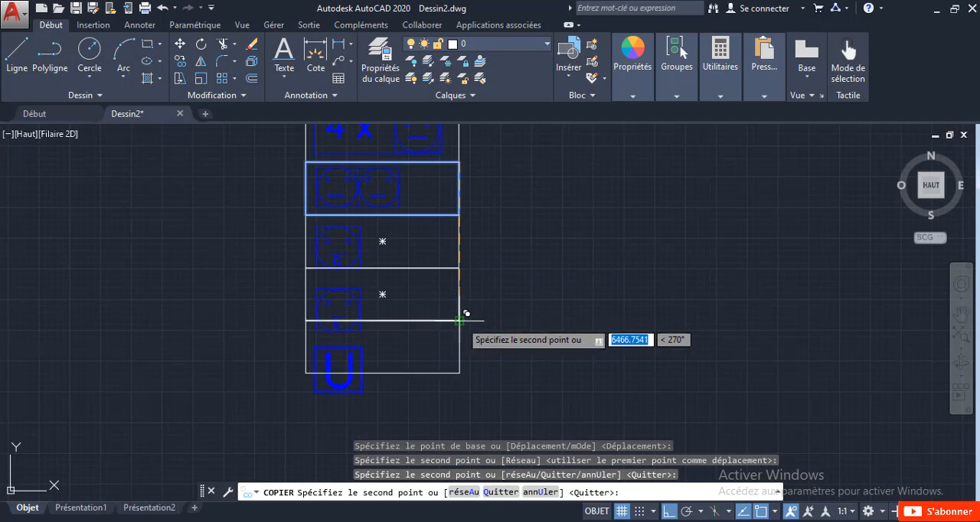
pyautogui.click(466, 313)
pyautogui.press('Escape')
# Step: Move the whole S socket symbol, including its letter and line, up and right to the middle of its rectangle with ortho mode off
pyautogui.scroll(4, 386, 315)
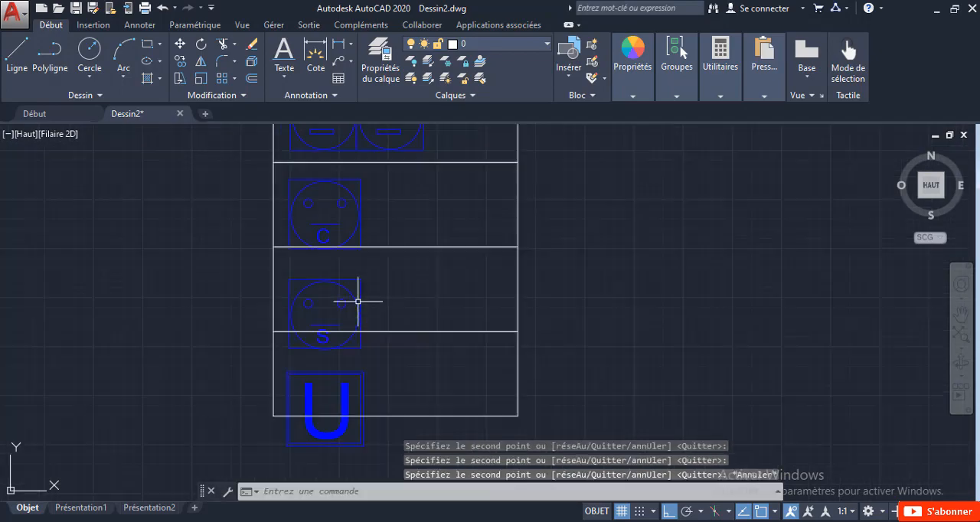
pyautogui.click(386, 315)
pyautogui.click(251, 278)
pyautogui.scroll(4, 288, 373)
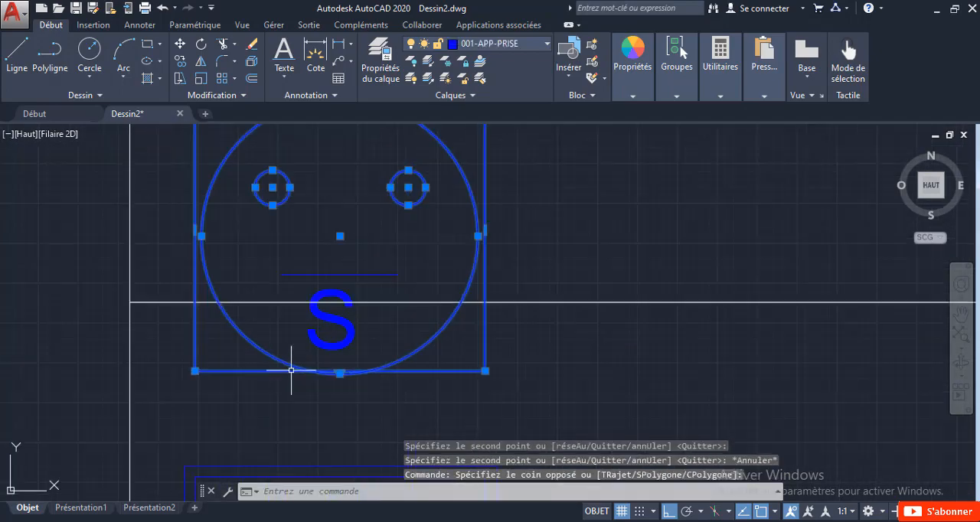
pyautogui.click(392, 353)
pyautogui.click(308, 325)
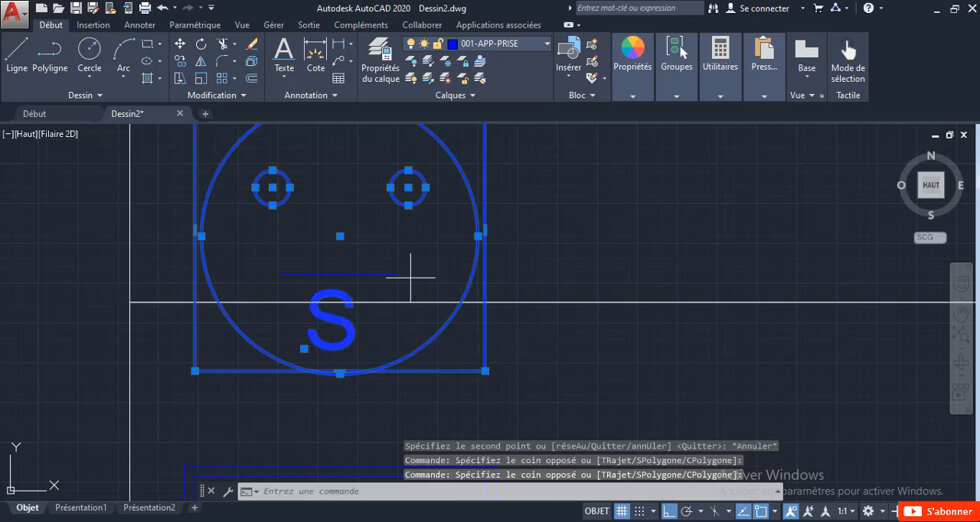
pyautogui.click(411, 278)
pyautogui.click(264, 258)
pyautogui.rightClick(403, 194)
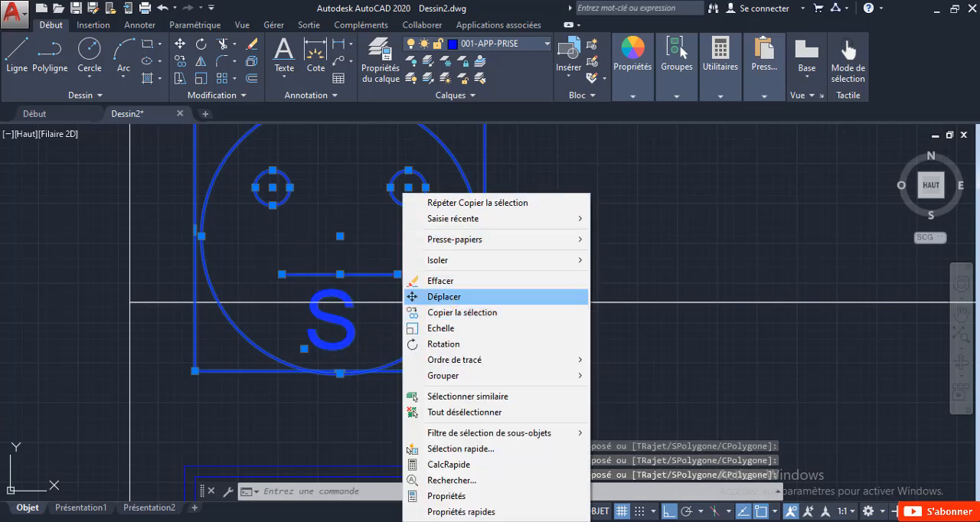
pyautogui.click(443, 297)
pyautogui.scroll(-5, 350, 219)
pyautogui.click(375, 255)
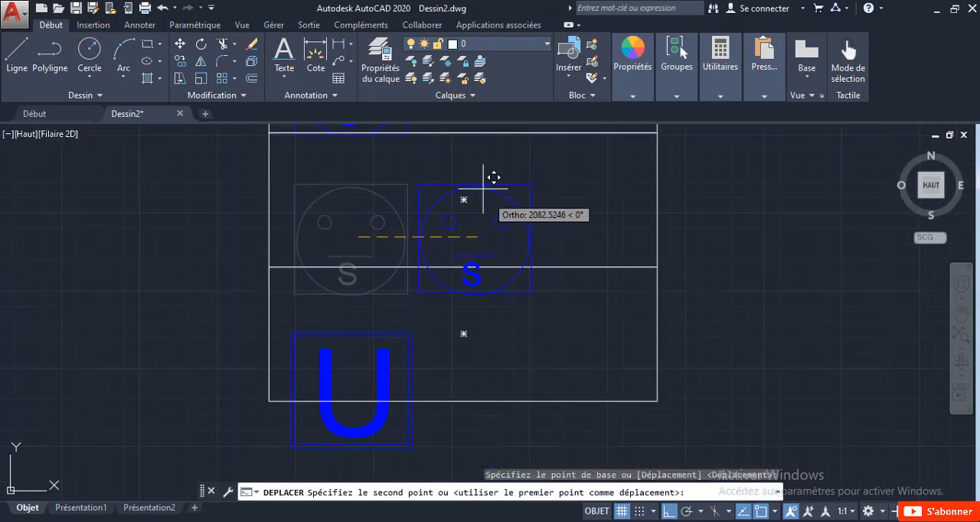
pyautogui.click(669, 510)
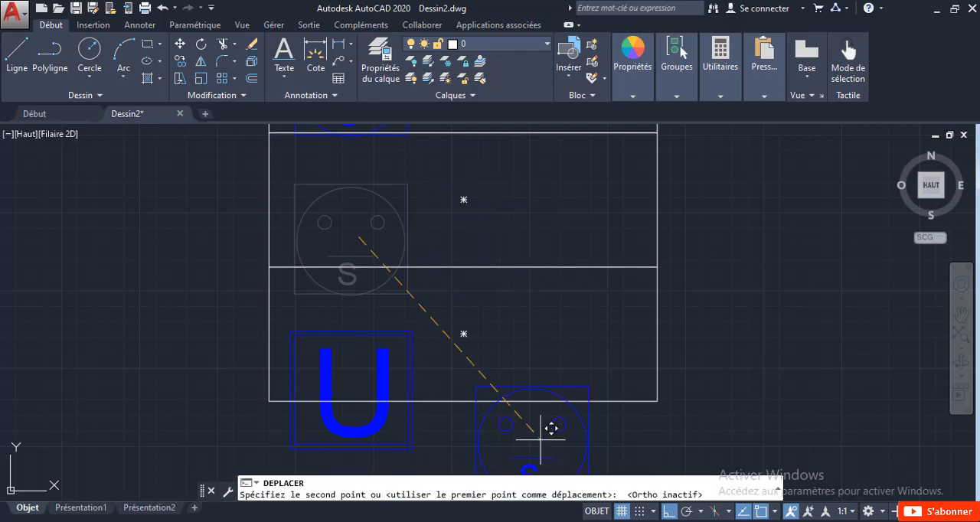
pyautogui.click(475, 198)
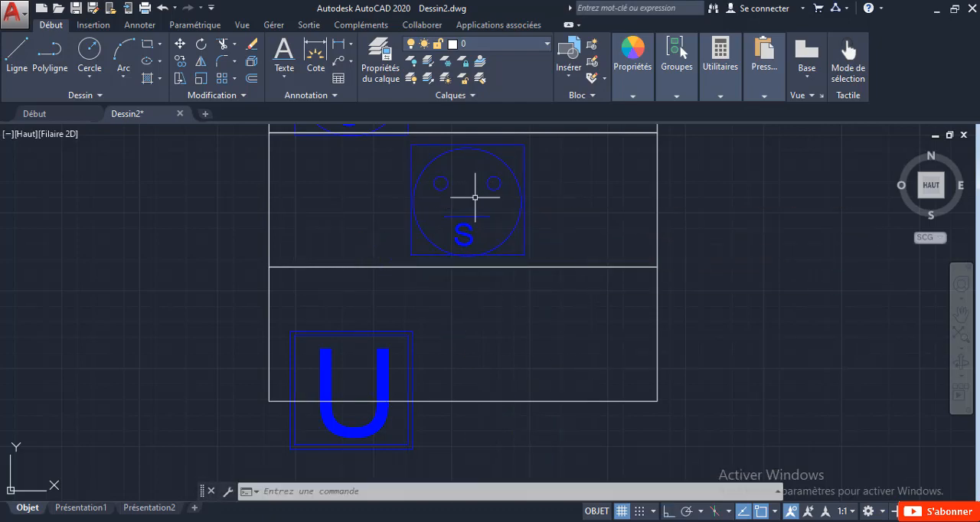
# Step: Move the whole U symbol with its frame up and right to the middle of the lowest rectangle
pyautogui.click(477, 389)
pyautogui.click(351, 328)
pyautogui.rightClick(366, 328)
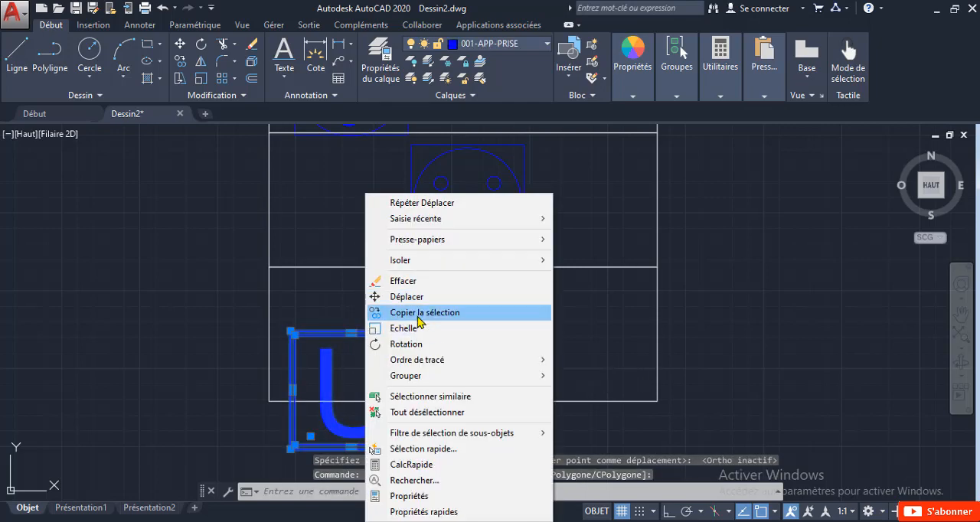
pyautogui.click(413, 297)
pyautogui.click(378, 370)
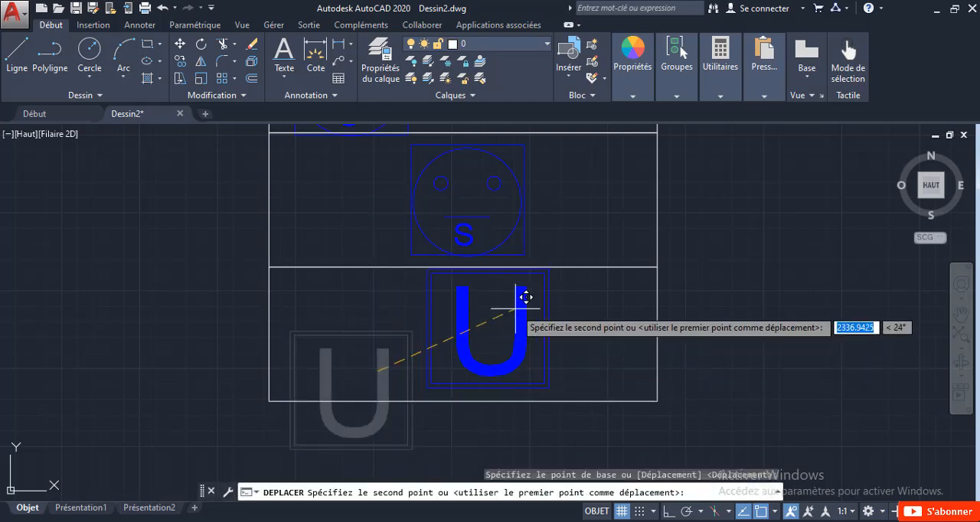
pyautogui.click(510, 301)
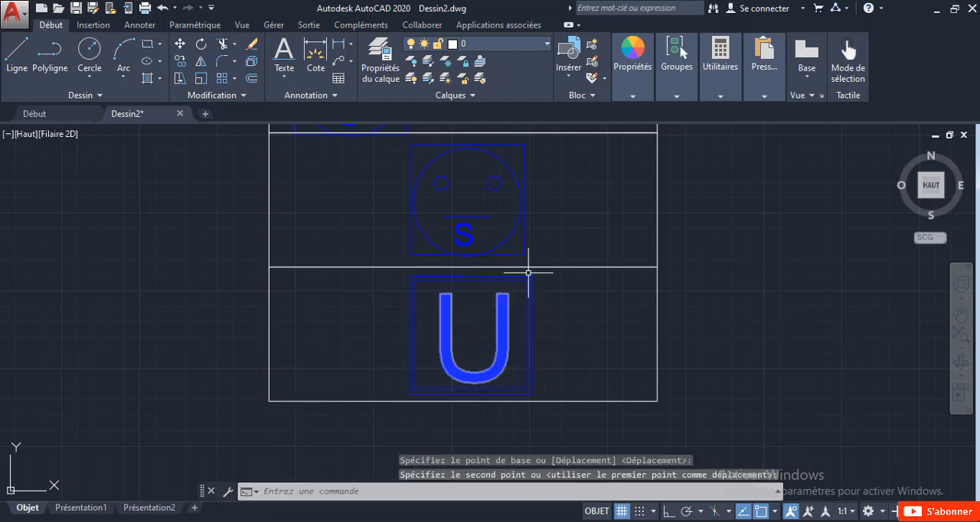
# Step: Move the whole C socket symbol right and slightly up to the middle of its rectangle
pyautogui.scroll(-3, 475, 344)
pyautogui.scroll(3, 356, 247)
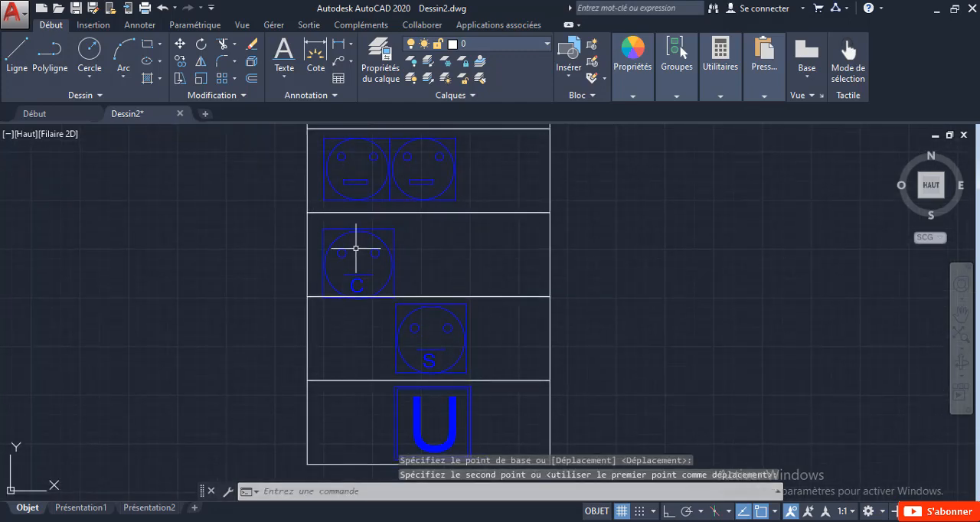
pyautogui.click(475, 288)
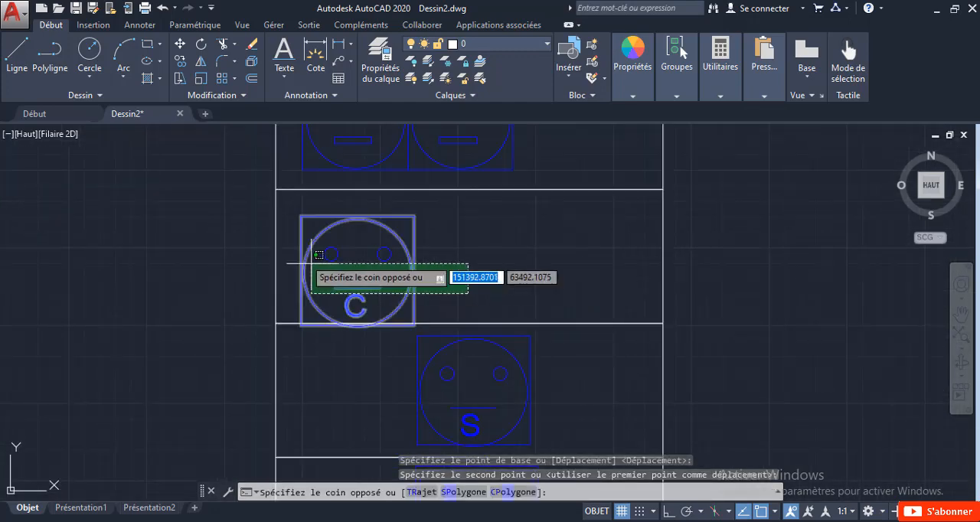
pyautogui.click(301, 215)
pyautogui.rightClick(332, 194)
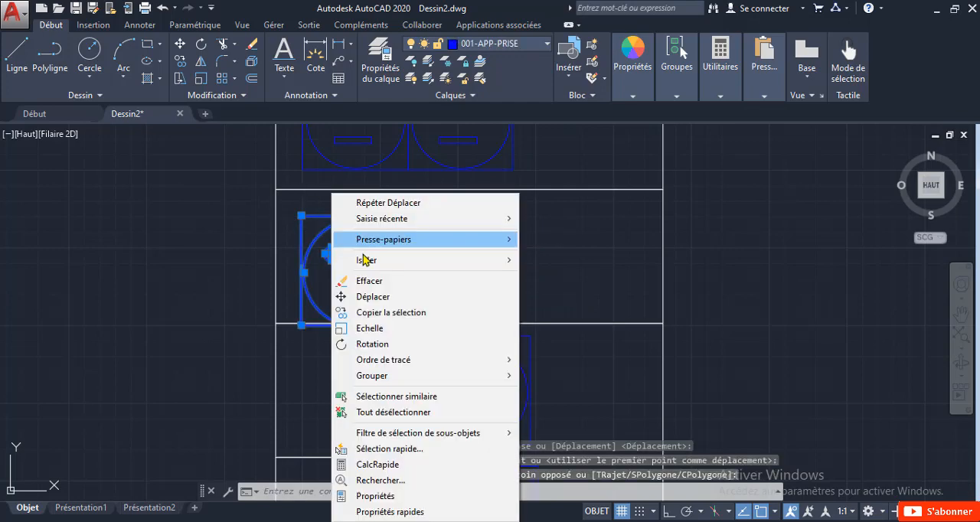
pyautogui.click(386, 298)
pyautogui.click(350, 268)
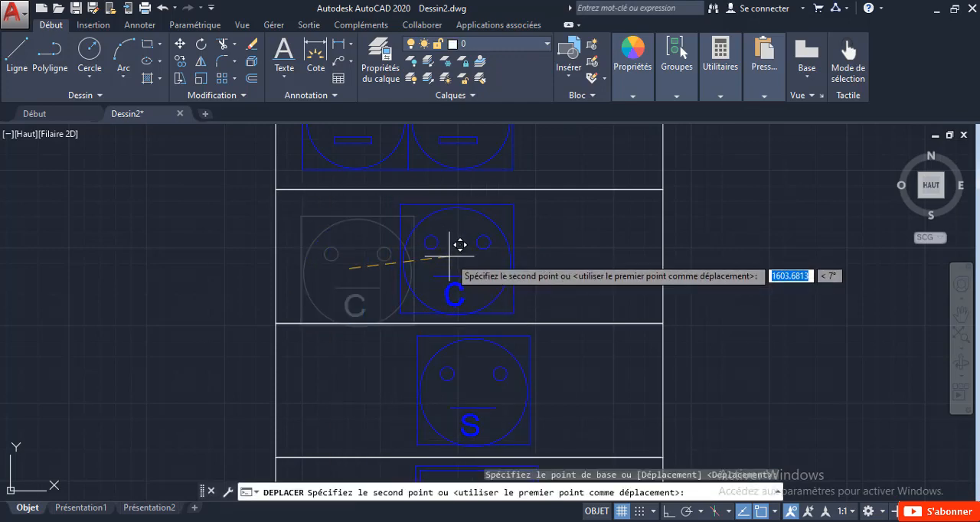
pyautogui.click(468, 253)
# Step: Move the whole "4 x" socket symbol slightly down and right so it sits inside its rectangle
pyautogui.moveTo(584, 329); pyautogui.dragTo(547, 519, button='middle')
pyautogui.scroll(-4, 506, 281)
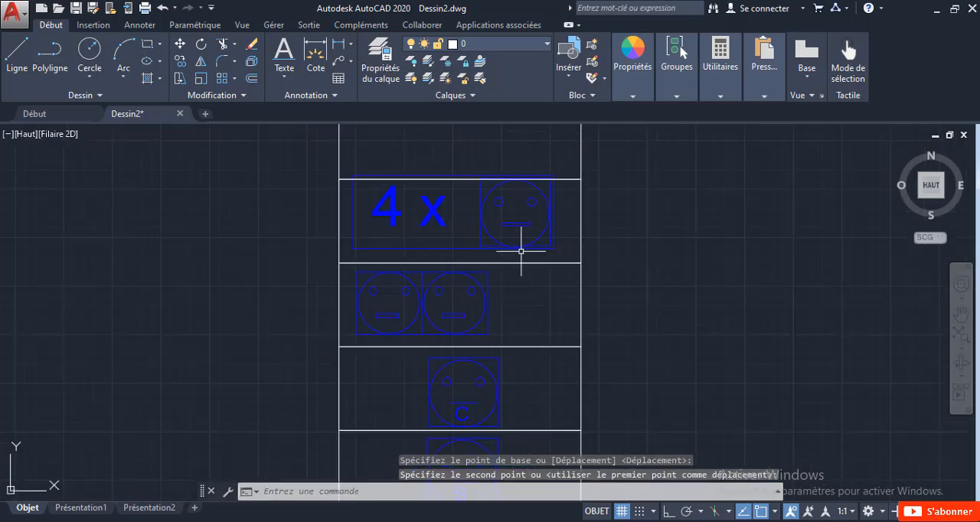
pyautogui.scroll(4, 499, 324)
pyautogui.click(538, 346)
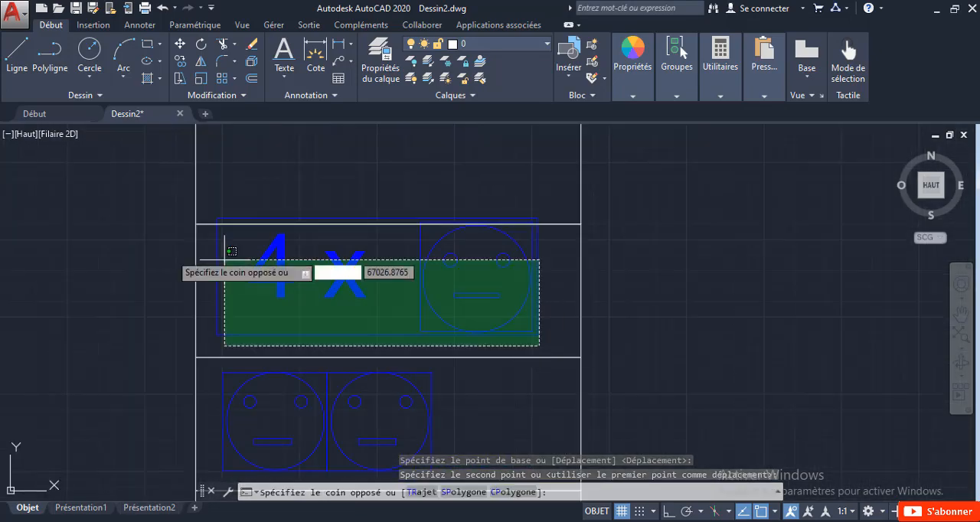
pyautogui.click(247, 239)
pyautogui.rightClick(273, 236)
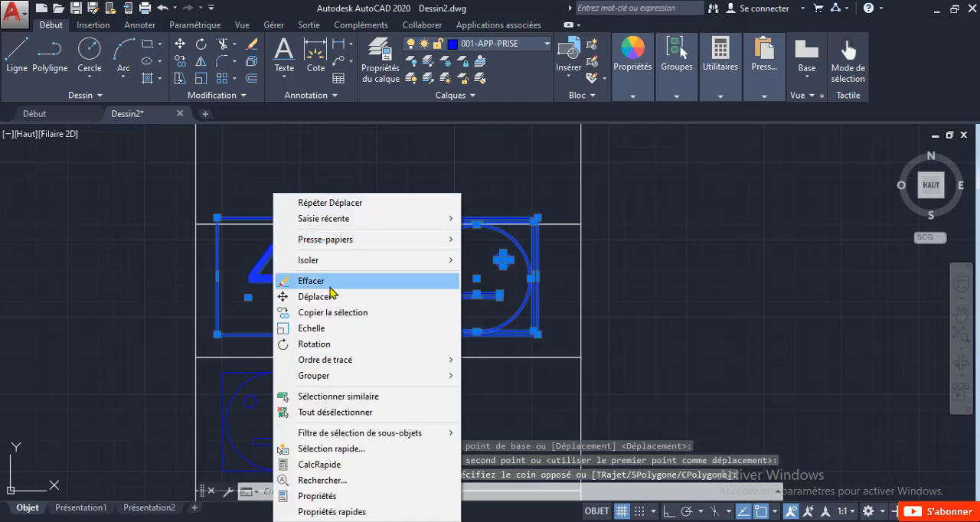
pyautogui.click(331, 303)
pyautogui.click(339, 268)
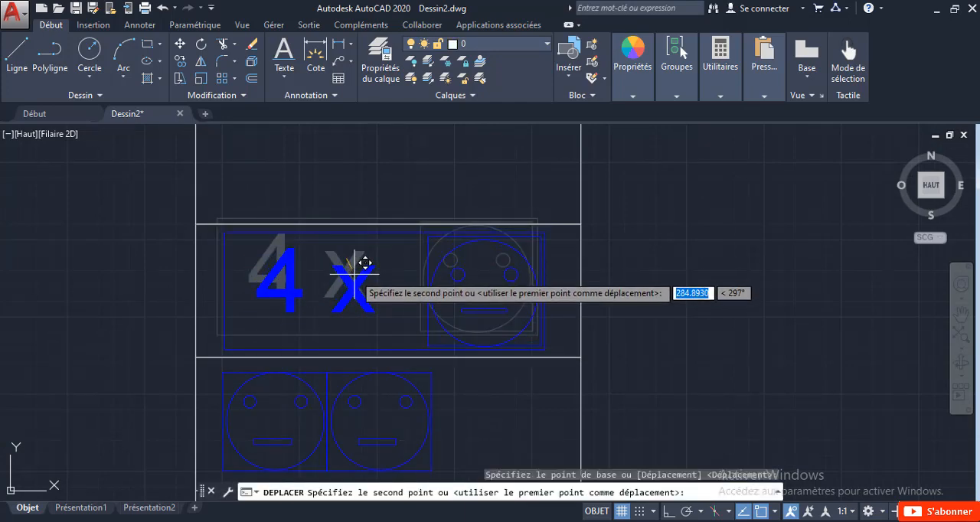
pyautogui.click(354, 274)
# Step: Copy the upper double socket block straight down into the empty rectangle above the "4 x" symbol
pyautogui.scroll(-4, 383, 262)
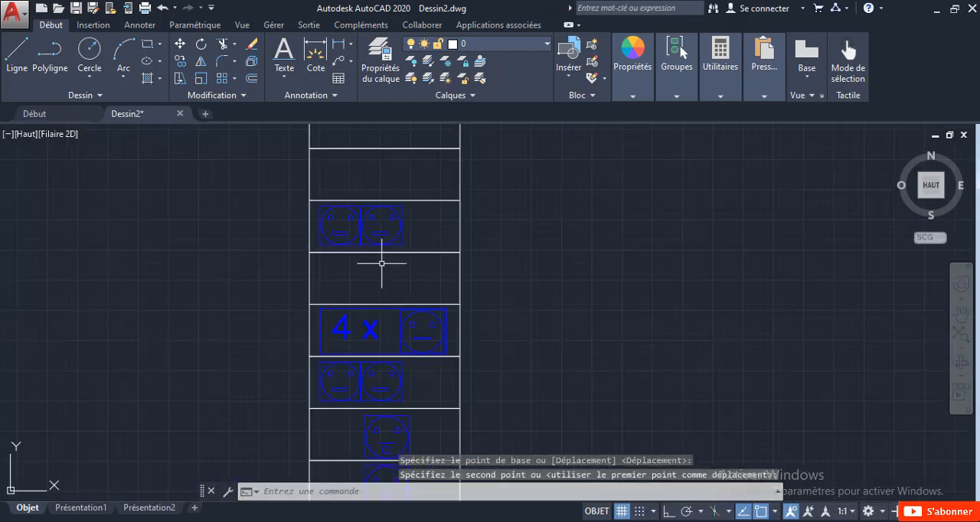
pyautogui.scroll(2, 365, 197)
pyautogui.click(354, 222)
pyautogui.rightClick(354, 222)
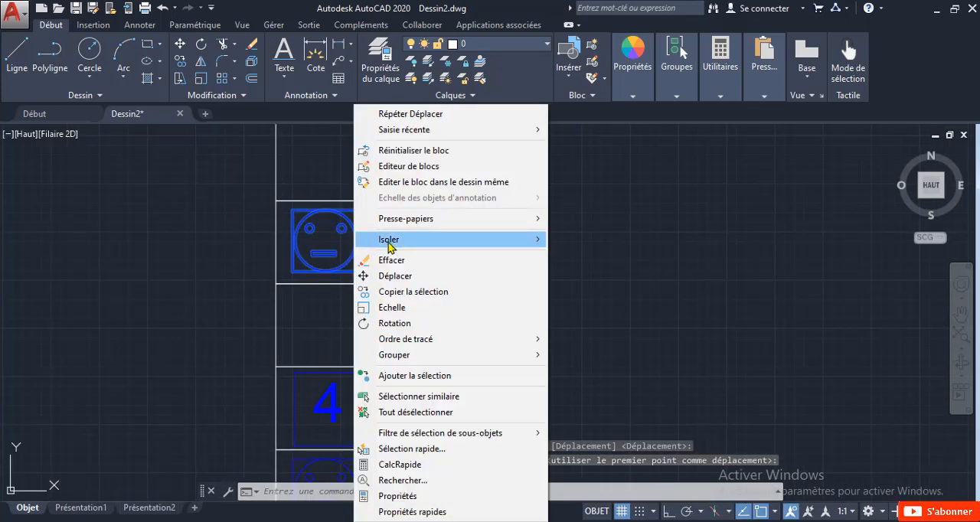
pyautogui.click(414, 292)
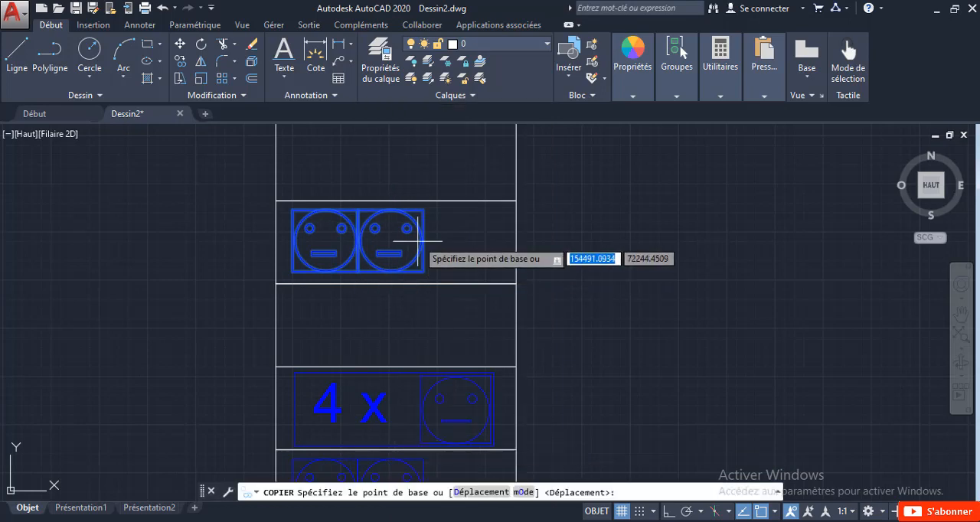
pyautogui.click(421, 240)
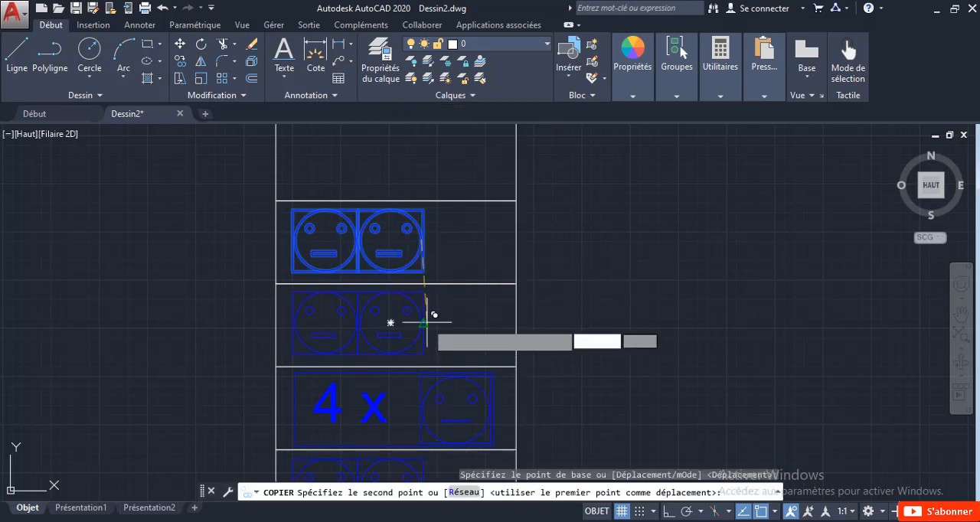
pyautogui.click(422, 322)
# Step: Place further copies of the double socket in the two uppermost rectangles, plus one extra copy to the right in line with the top one
pyautogui.moveTo(425, 158); pyautogui.dragTo(422, 284, button='middle')
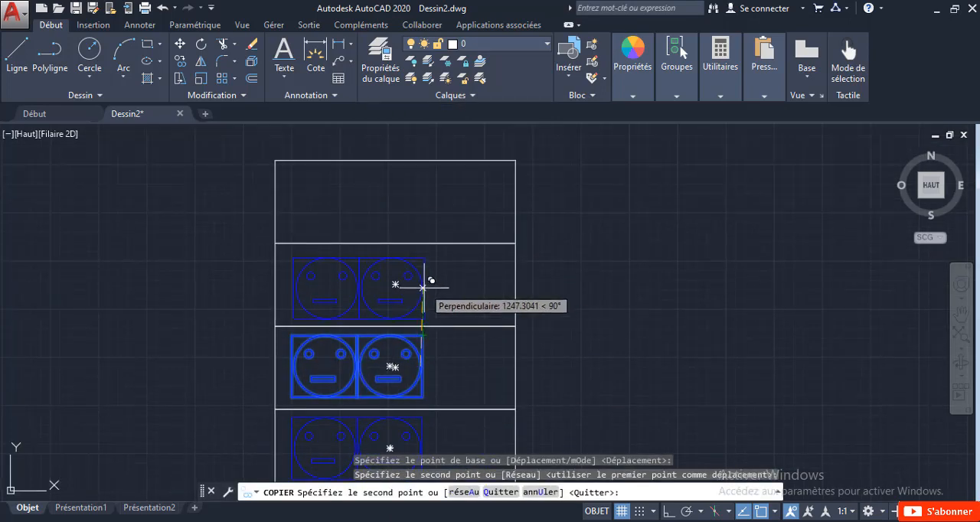
pyautogui.click(422, 285)
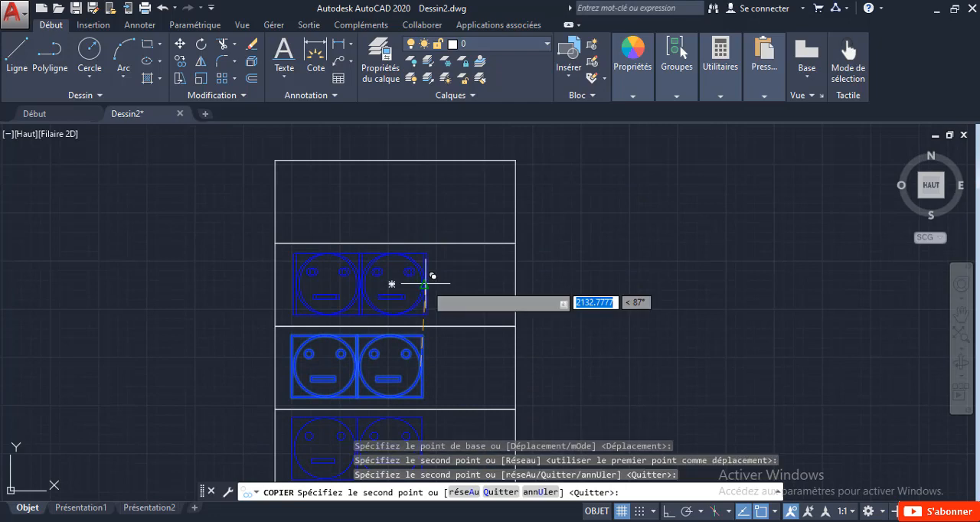
pyautogui.click(419, 202)
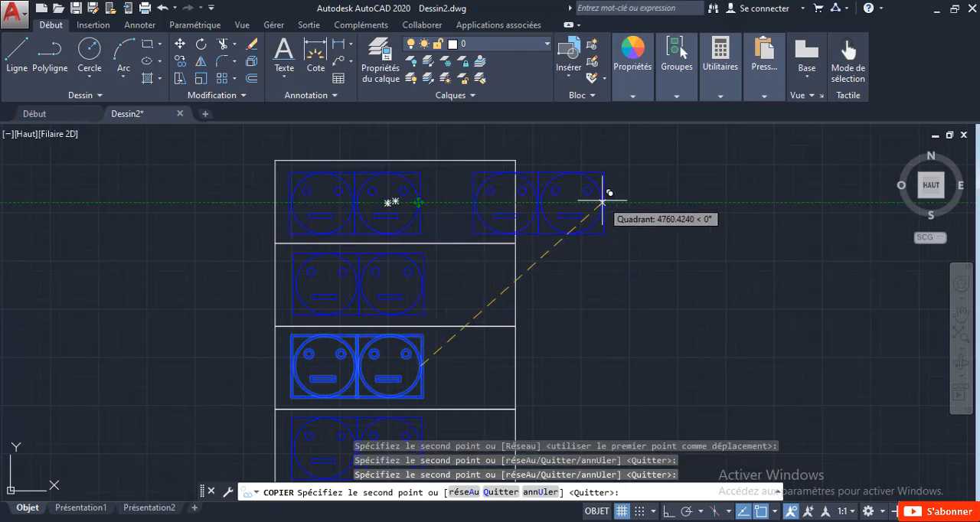
pyautogui.click(587, 201)
pyautogui.press('Escape')
# Step: Switch the extra socket block at the right to "Un Prise etanche" and move it left into the right part of the top rectangle
pyautogui.click(591, 247)
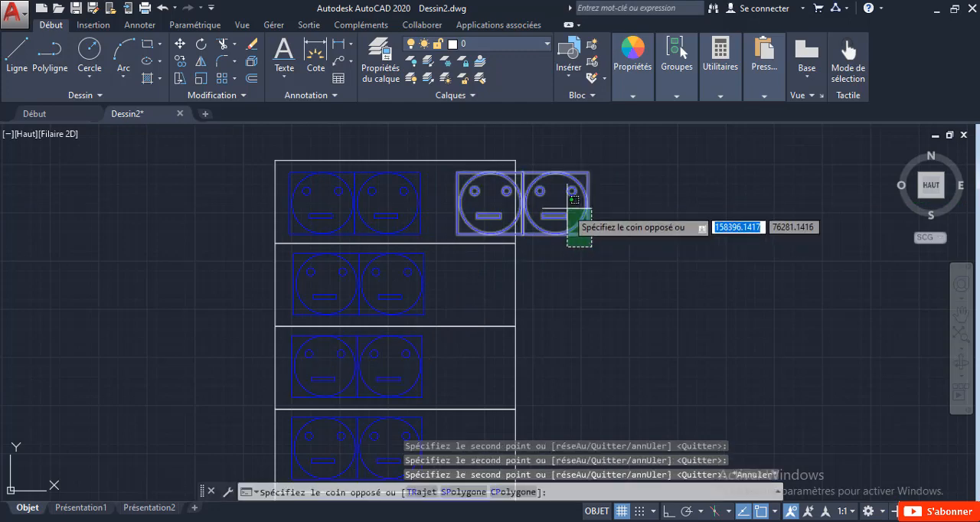
pyautogui.click(531, 144)
pyautogui.click(556, 162)
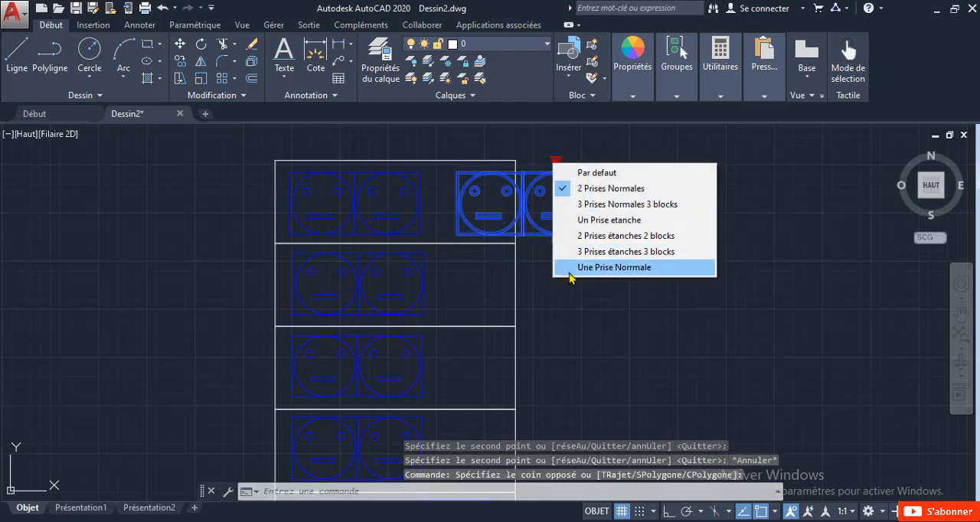
pyautogui.click(573, 220)
pyautogui.click(556, 237)
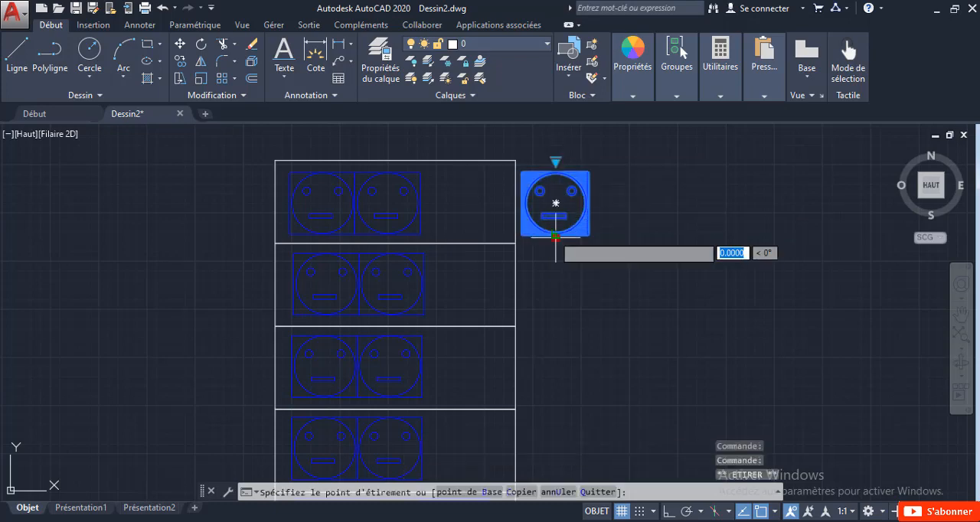
pyautogui.scroll(2, 477, 242)
pyautogui.click(476, 242)
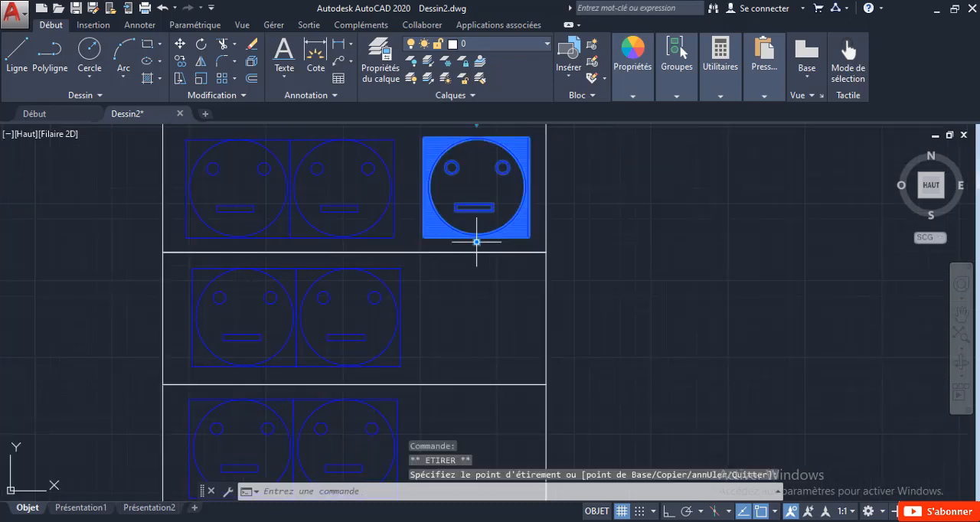
pyautogui.press('Escape')
# Step: Switch the double socket block in the top rectangle to the "Une Prise Norrmale" variant
pyautogui.click(383, 234)
pyautogui.click(271, 188)
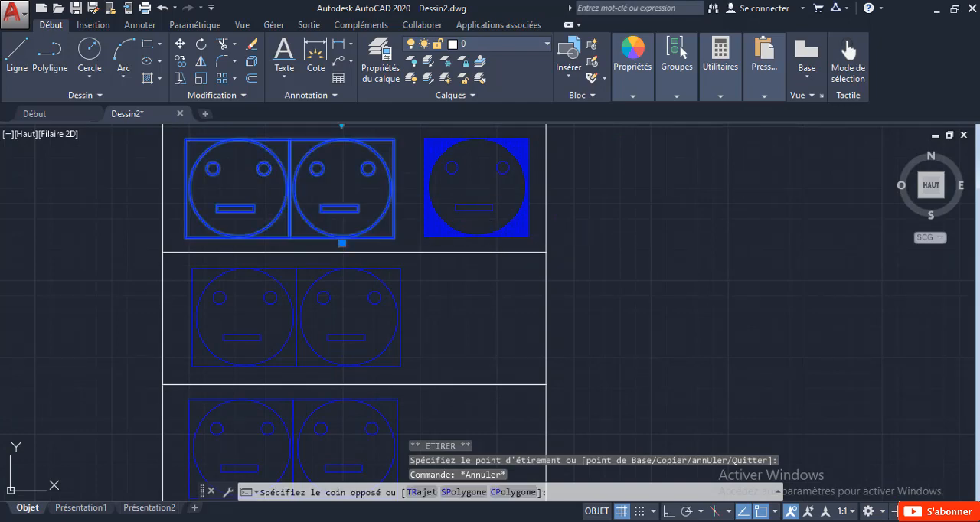
pyautogui.moveTo(291, 288); pyautogui.dragTo(289, 408, button='middle')
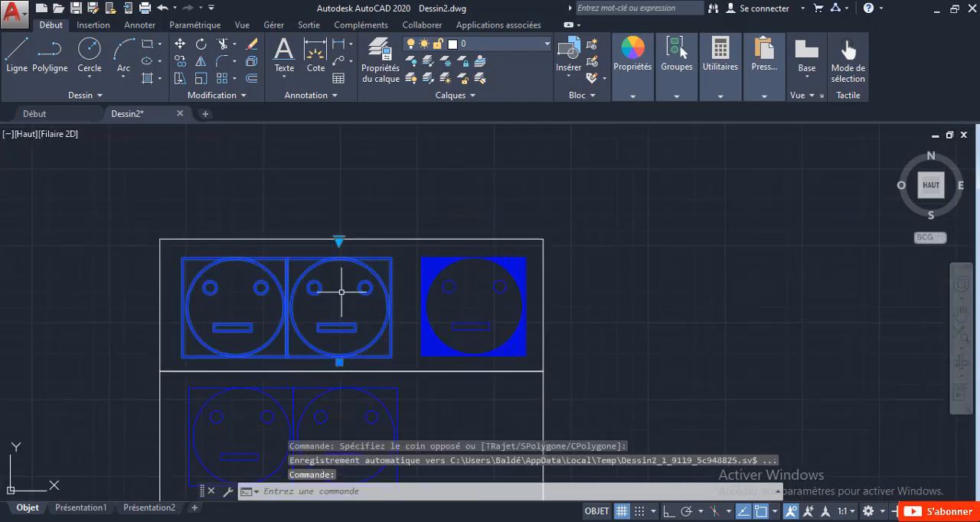
pyautogui.click(339, 240)
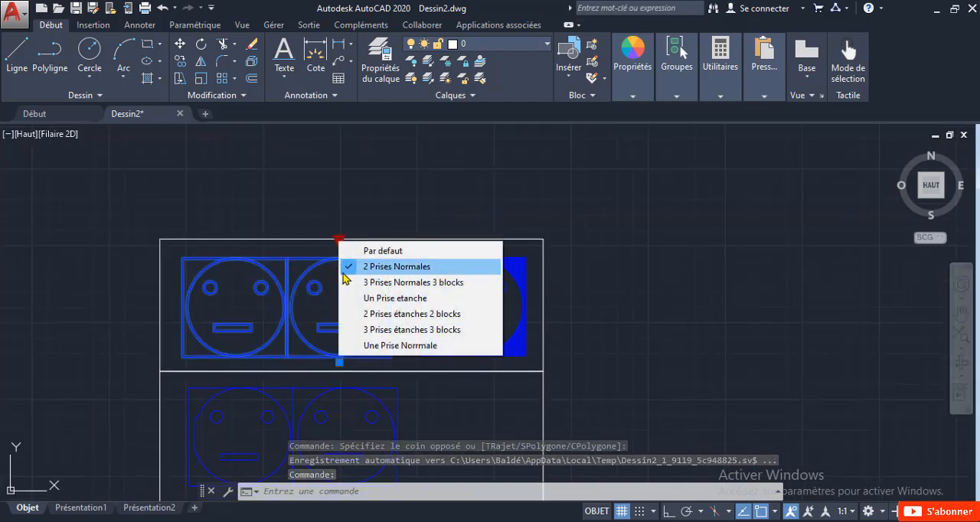
pyautogui.click(354, 346)
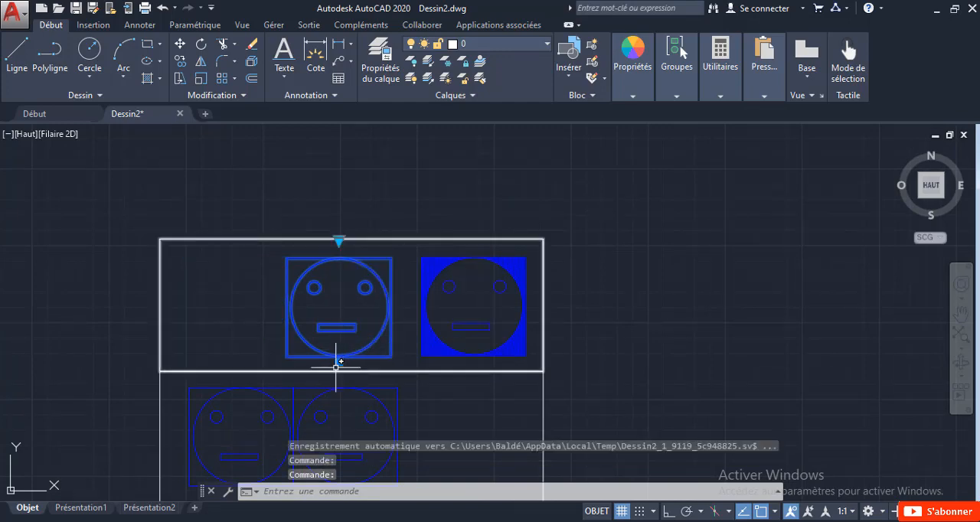
# Step: Move the single normal socket to the left part of the top rectangle, roughly level with the waterproof socket
pyautogui.click(340, 361)
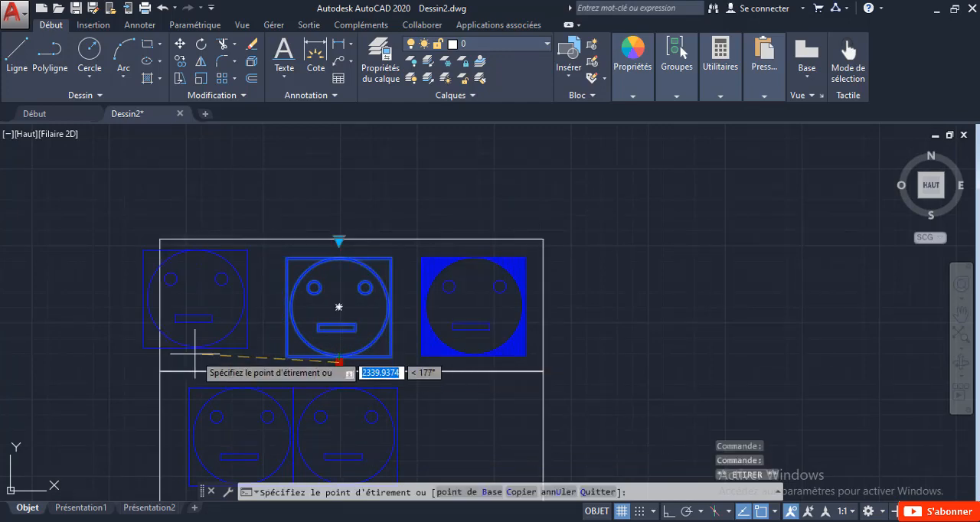
pyautogui.click(232, 368)
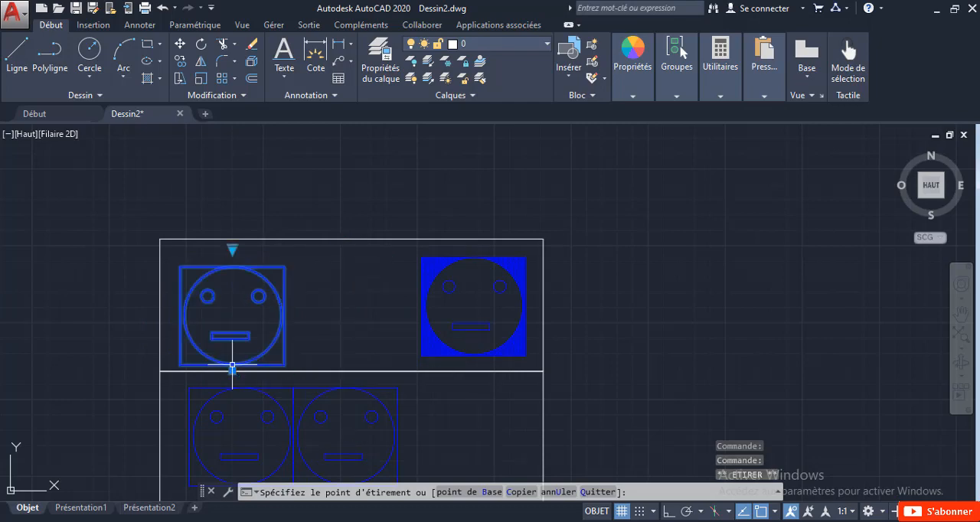
pyautogui.scroll(4, 231, 367)
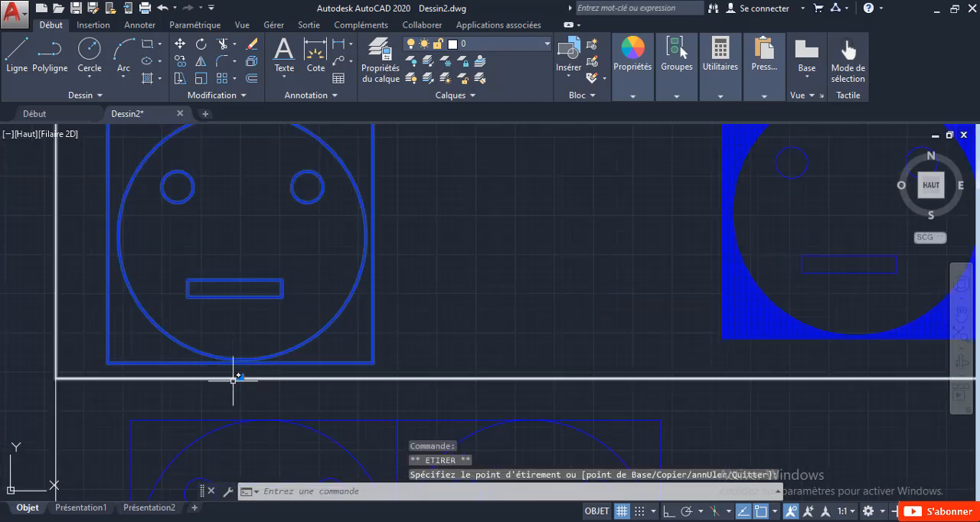
pyautogui.click(240, 377)
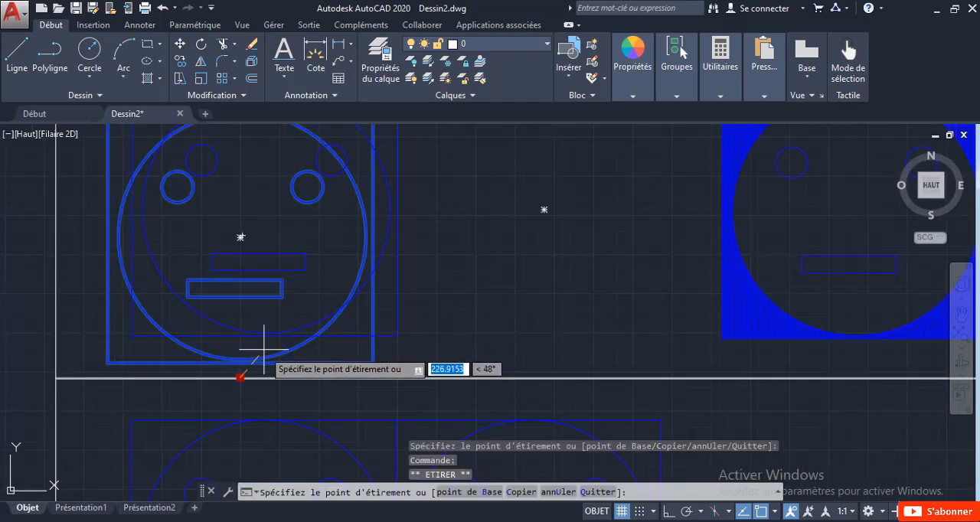
pyautogui.click(266, 355)
pyautogui.scroll(-4, 277, 359)
pyautogui.press('Escape')
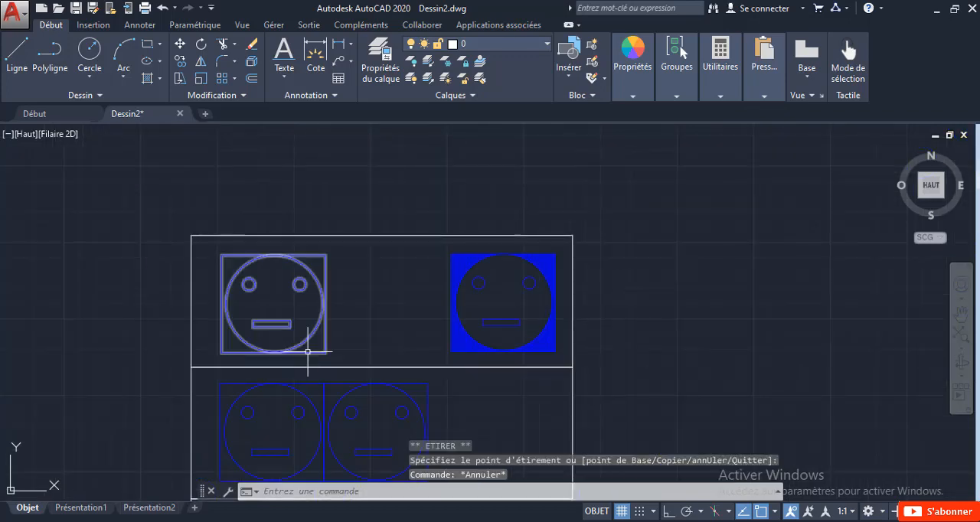
# Step: Move the double socket block in the second rectangle from the top right to the middle of that rectangle
pyautogui.moveTo(385, 289); pyautogui.dragTo(376, 156, button='middle')
pyautogui.click(304, 291)
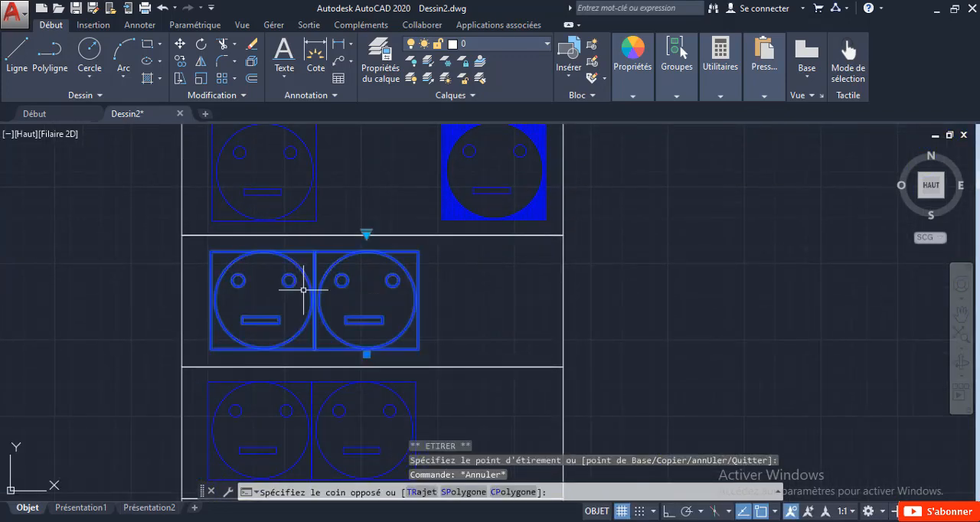
pyautogui.click(367, 356)
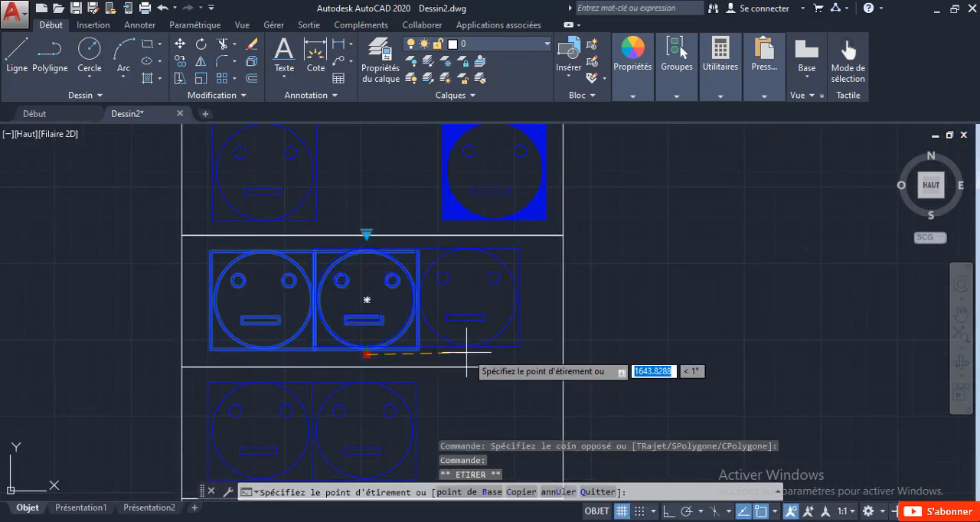
pyautogui.click(434, 353)
pyautogui.moveTo(404, 394); pyautogui.dragTo(389, 308, button='middle')
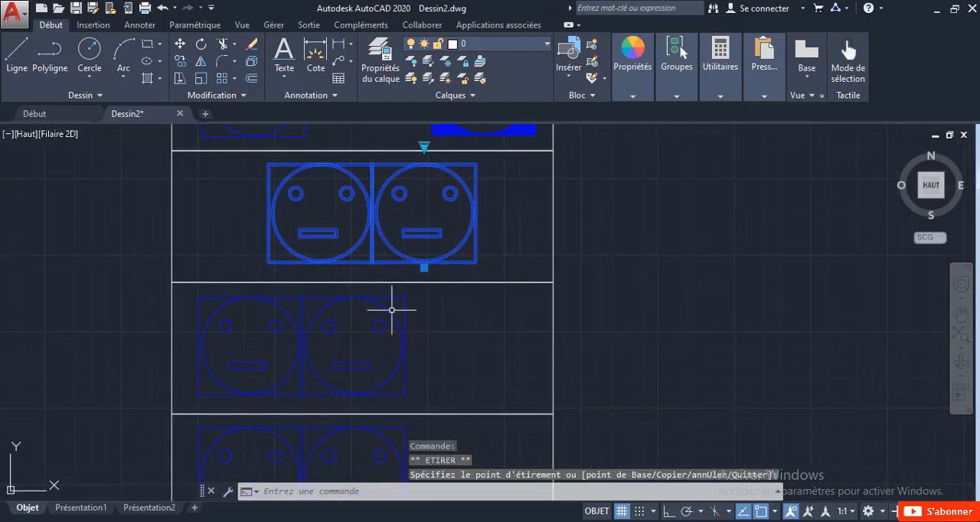
pyautogui.press('Escape')
# Step: Switch the double socket block in the third rectangle to "2 Prises étanches 2 blocks" and move it to the middle of that rectangle
pyautogui.click(444, 387)
pyautogui.click(330, 326)
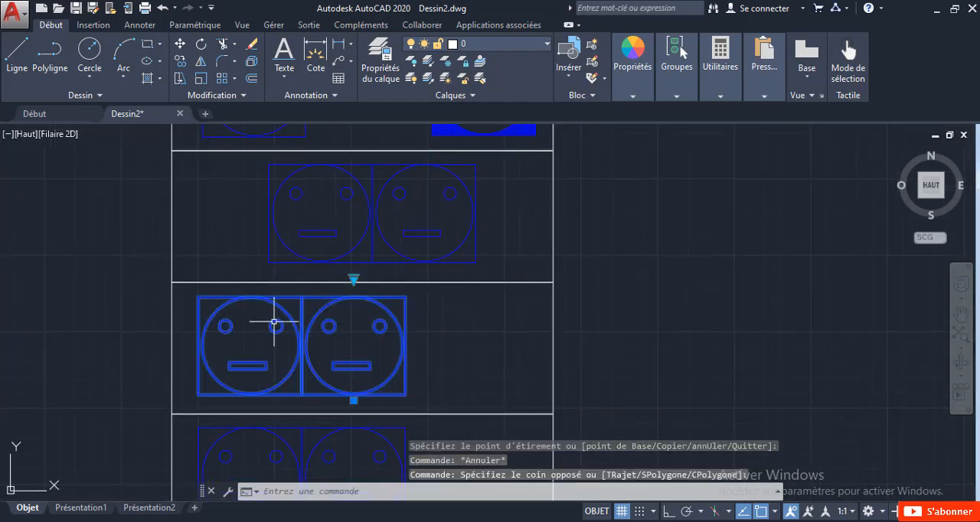
pyautogui.click(353, 279)
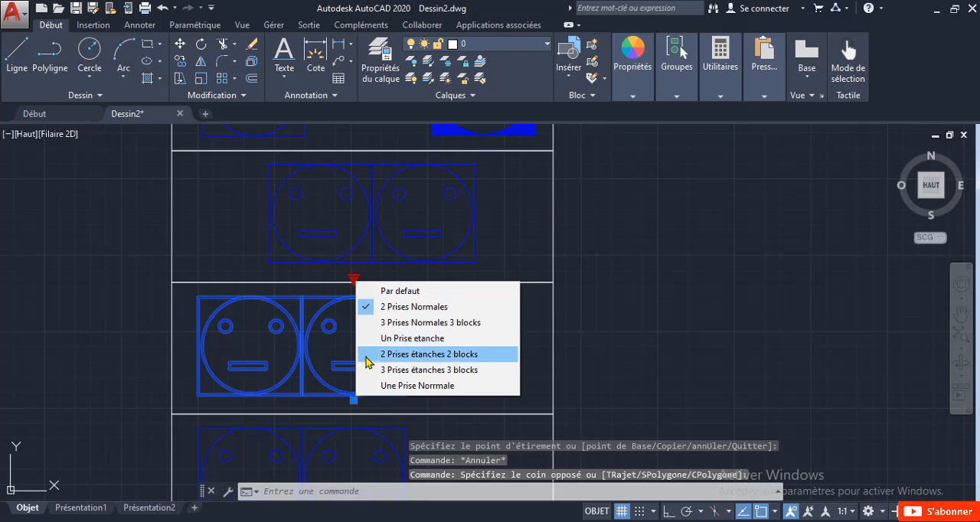
pyautogui.click(369, 355)
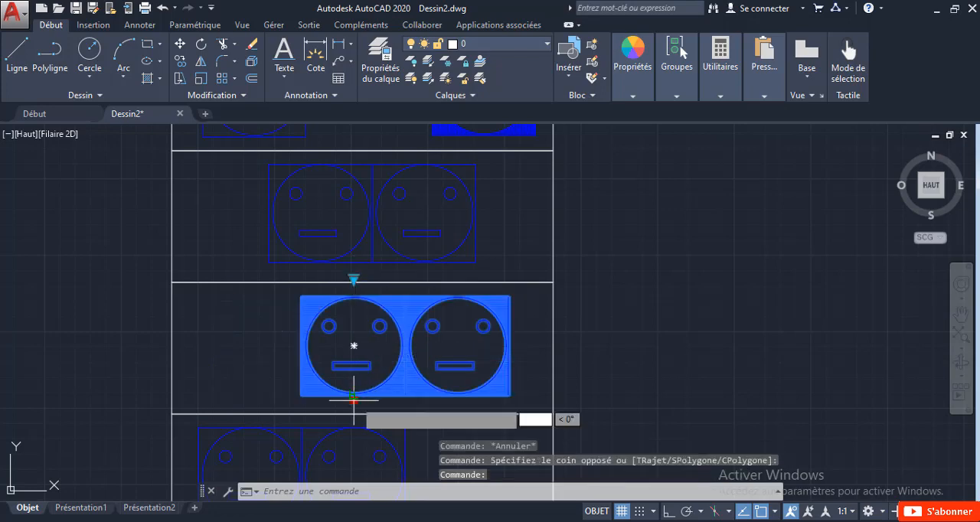
pyautogui.click(353, 399)
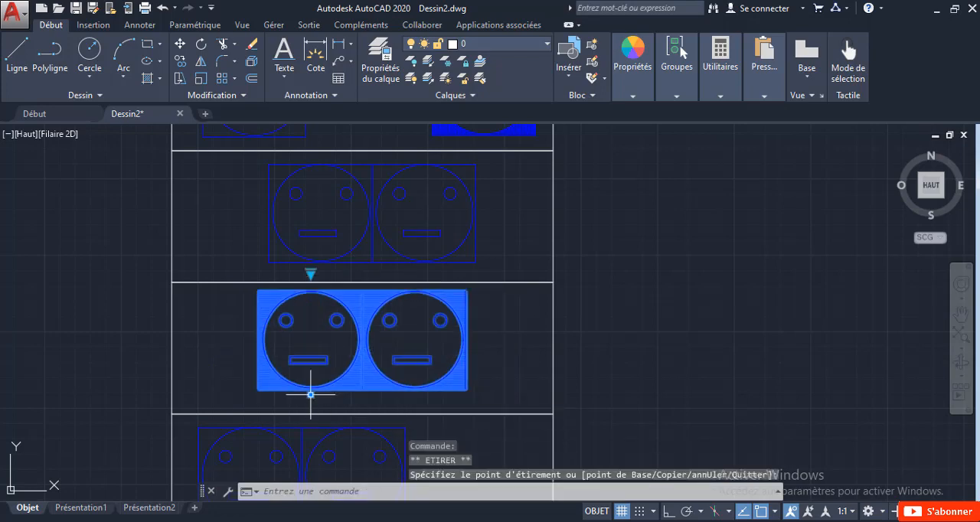
pyautogui.press('Escape')
# Step: Switch the double socket block in the fourth rectangle, above the "4 x" symbol, to the "3 Prises Normales 3 blocks" variant
pyautogui.moveTo(334, 359); pyautogui.dragTo(354, 218, button='middle')
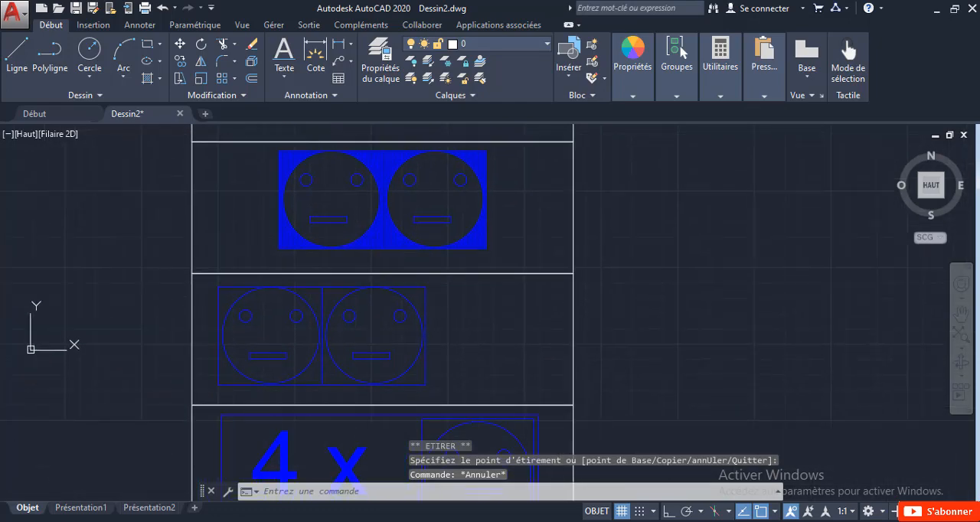
pyautogui.click(464, 371)
pyautogui.click(352, 305)
pyautogui.click(373, 268)
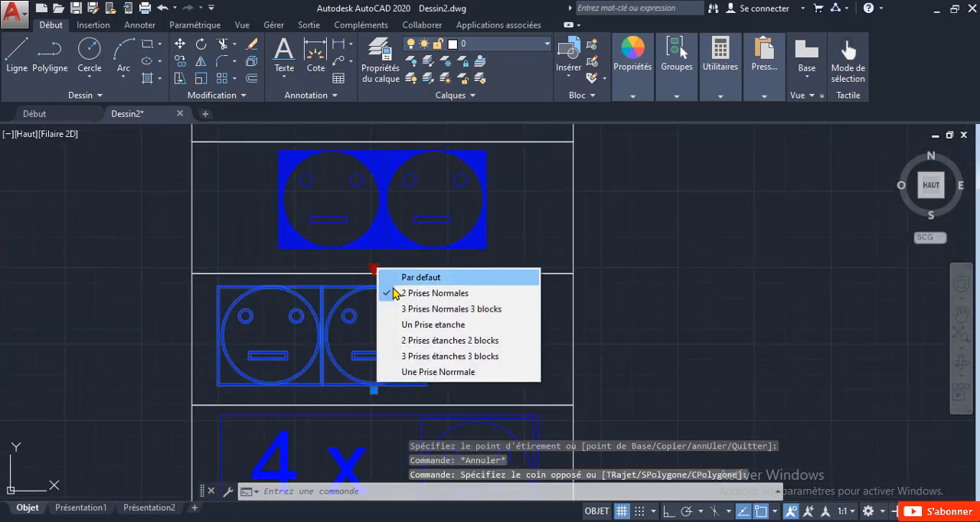
pyautogui.click(398, 313)
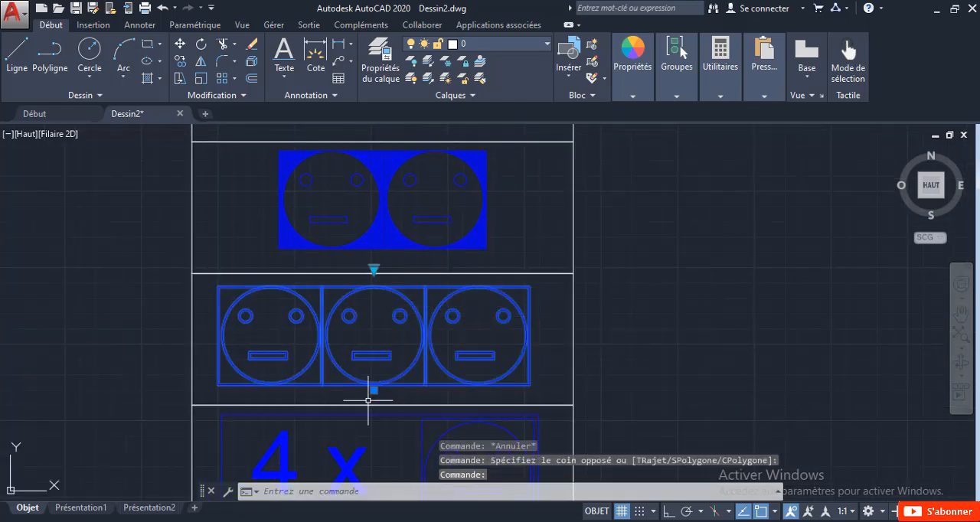
pyautogui.press('Escape')
# Step: Switch the double socket block in the rectangle below the "4 x" symbol to the "3 Prises étanches 3 blocks" variant
pyautogui.moveTo(460, 261); pyautogui.dragTo(453, 169, button='middle')
pyautogui.scroll(-2, 450, 173)
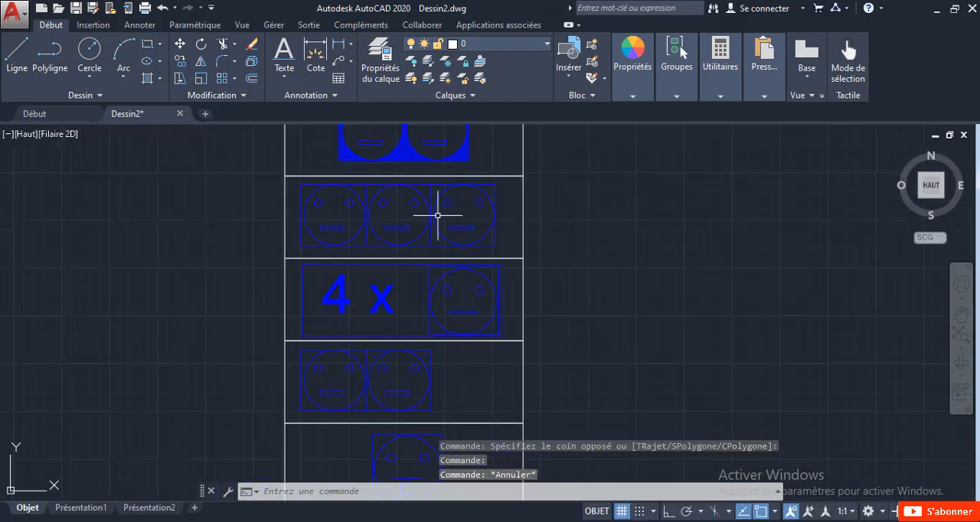
pyautogui.click(442, 402)
pyautogui.press('Escape')
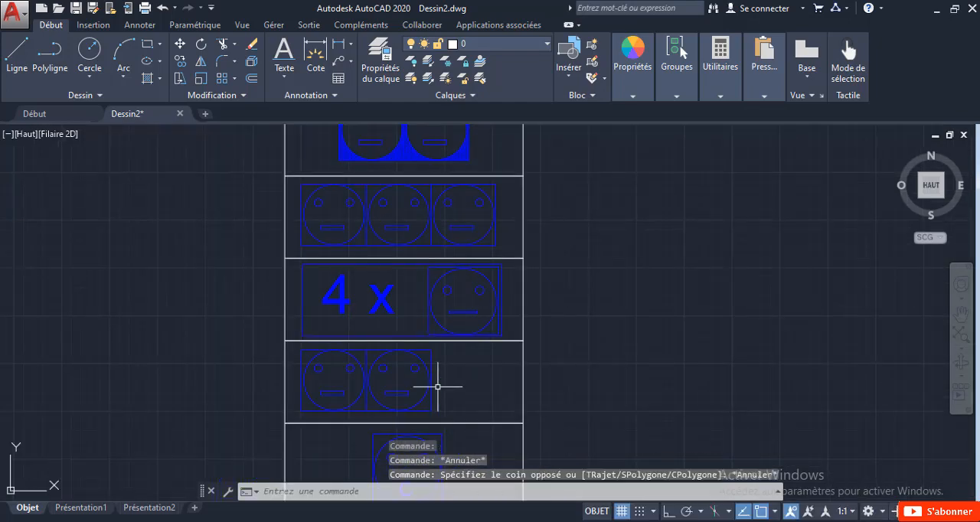
pyautogui.click(438, 387)
pyautogui.click(372, 354)
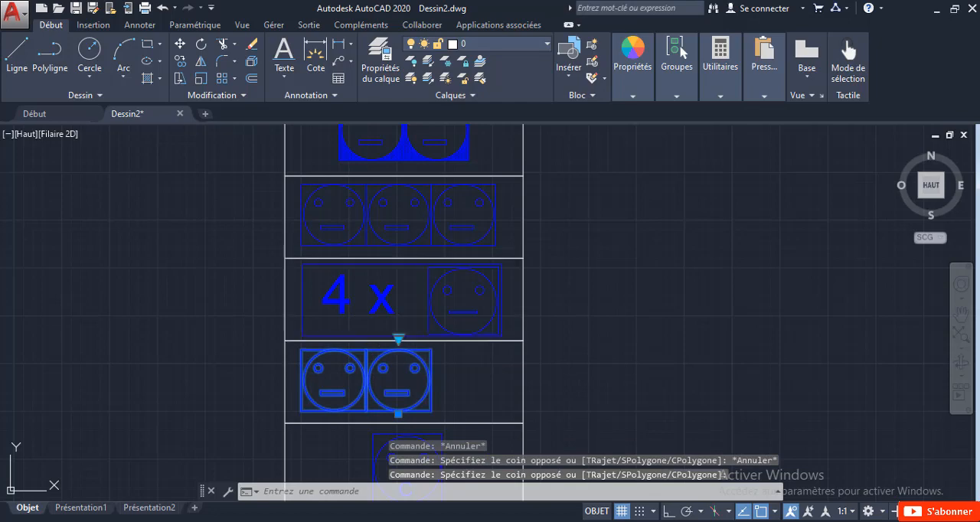
pyautogui.click(398, 339)
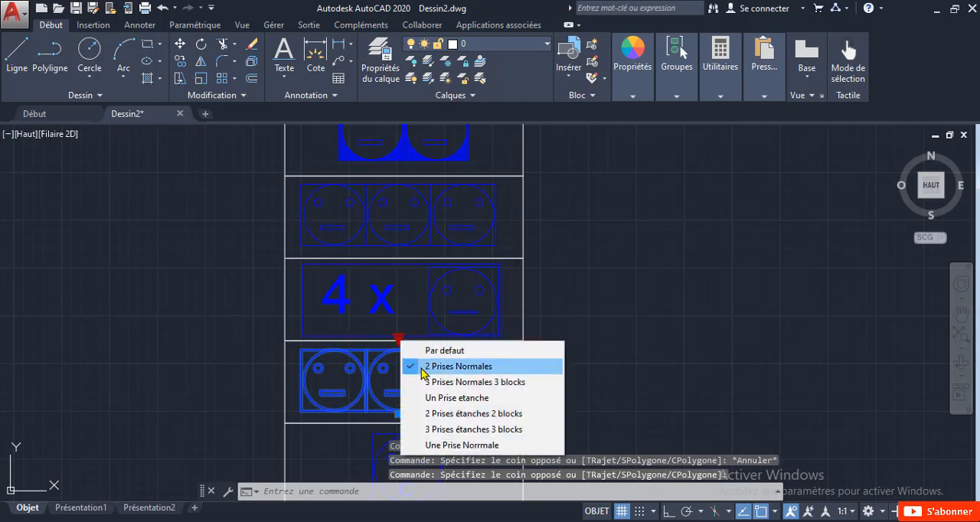
pyautogui.click(420, 429)
pyautogui.press('Escape')
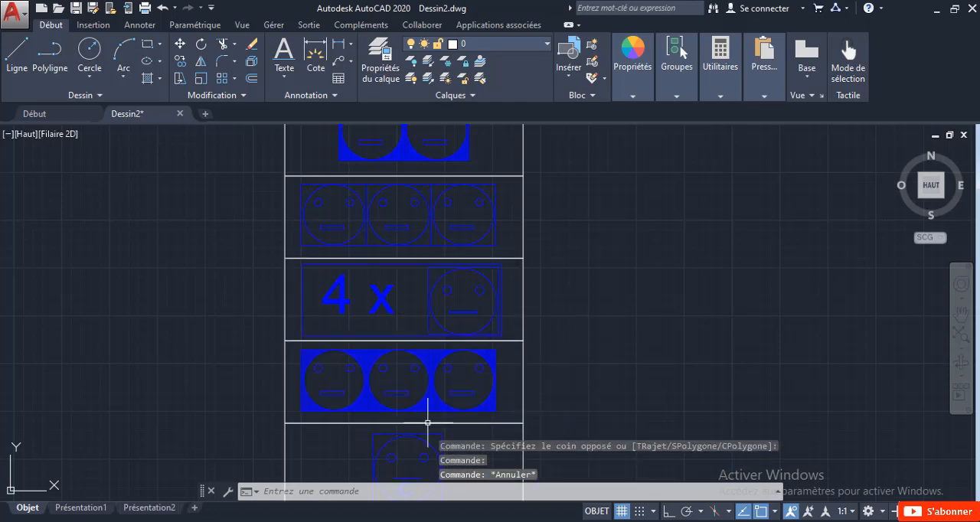
# Step: Copy the top rectangle of the symbol column directly above itself, from its lower right corner to its upper right corner, as an empty row
pyautogui.scroll(-2, 427, 430)
pyautogui.moveTo(449, 383); pyautogui.dragTo(428, 246, button='middle')
pyautogui.scroll(-2, 398, 278)
pyautogui.moveTo(398, 278); pyautogui.dragTo(431, 374, button='middle')
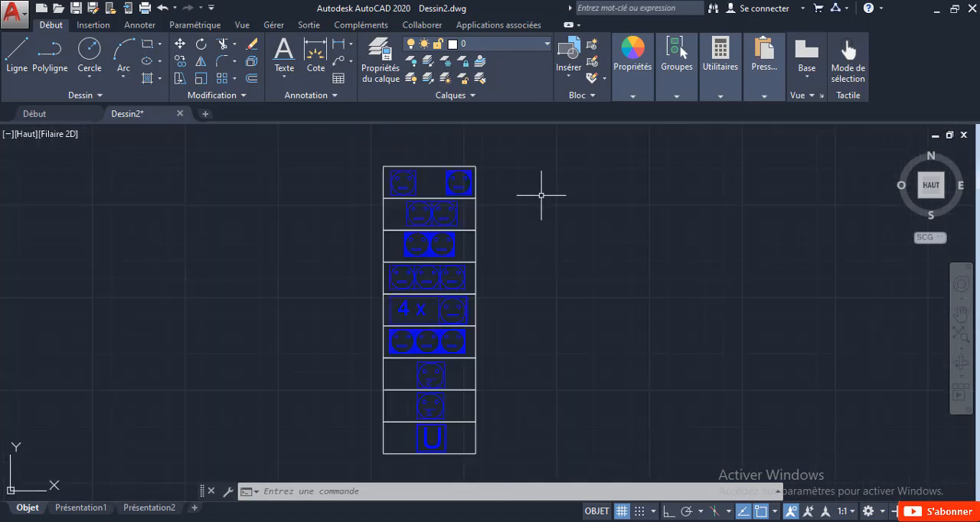
pyautogui.scroll(2, 430, 175)
pyautogui.click(431, 172)
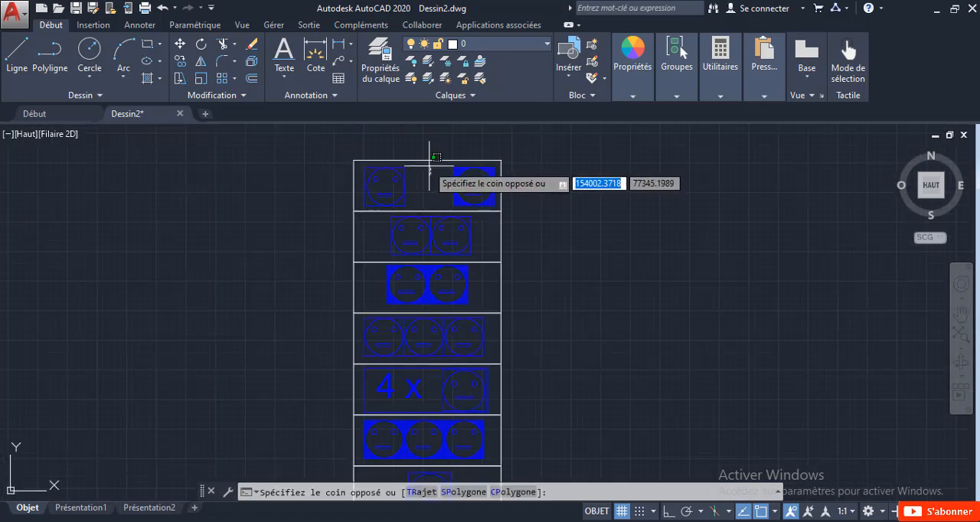
pyautogui.click(416, 155)
pyautogui.rightClick(421, 152)
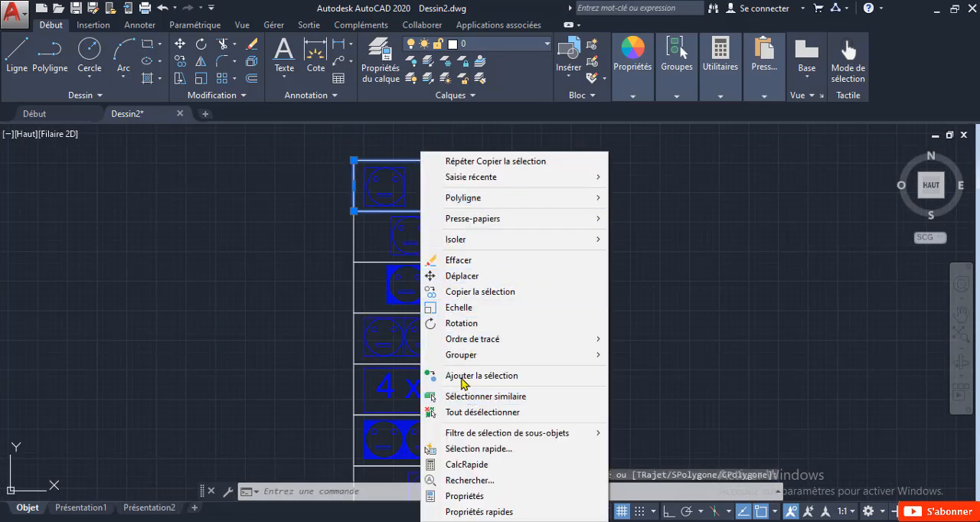
pyautogui.click(473, 294)
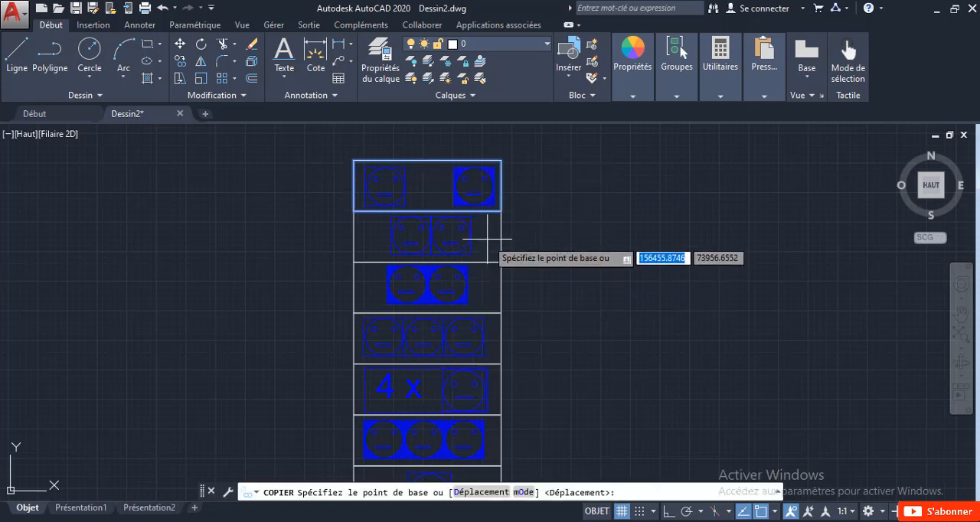
pyautogui.click(501, 210)
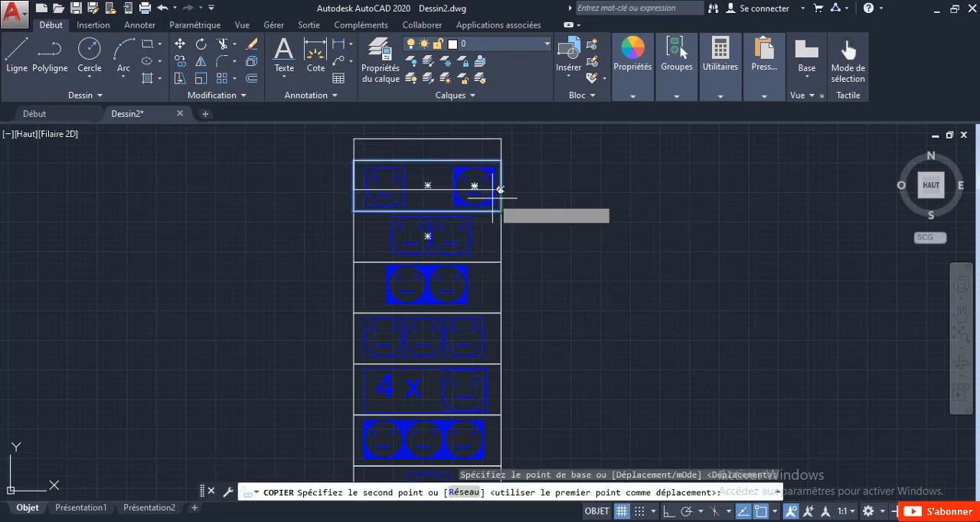
pyautogui.moveTo(504, 207); pyautogui.dragTo(498, 273, button='middle')
pyautogui.scroll(3, 504, 227)
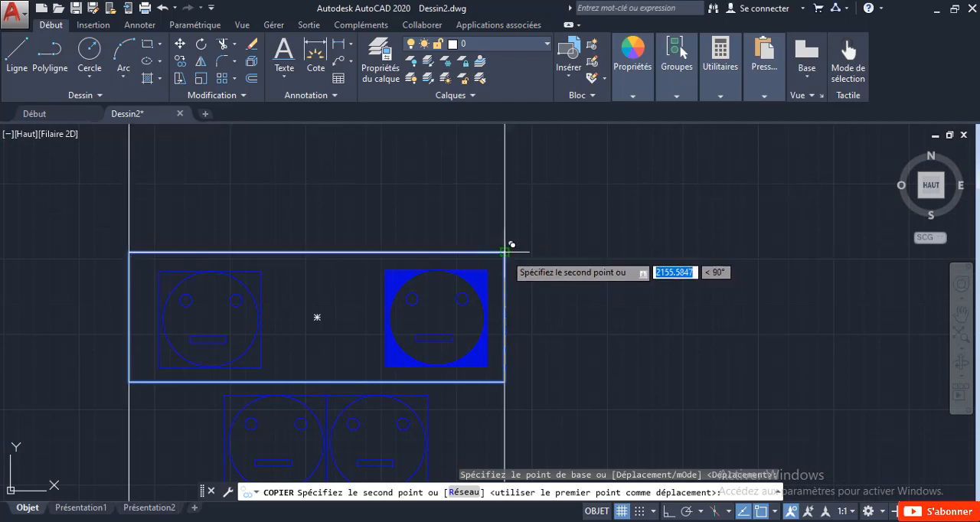
pyautogui.click(509, 248)
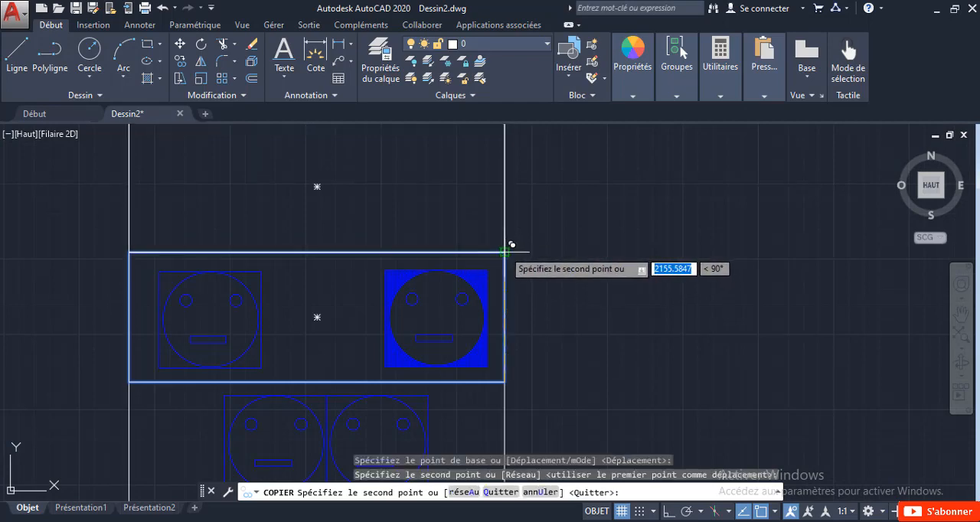
pyautogui.press('Escape')
# Step: Copy the empty top rectangle horizontally with Ortho on, from its lower left corner to its lower right corner, so the copy adjoins it
pyautogui.moveTo(564, 219); pyautogui.dragTo(545, 327, button='middle')
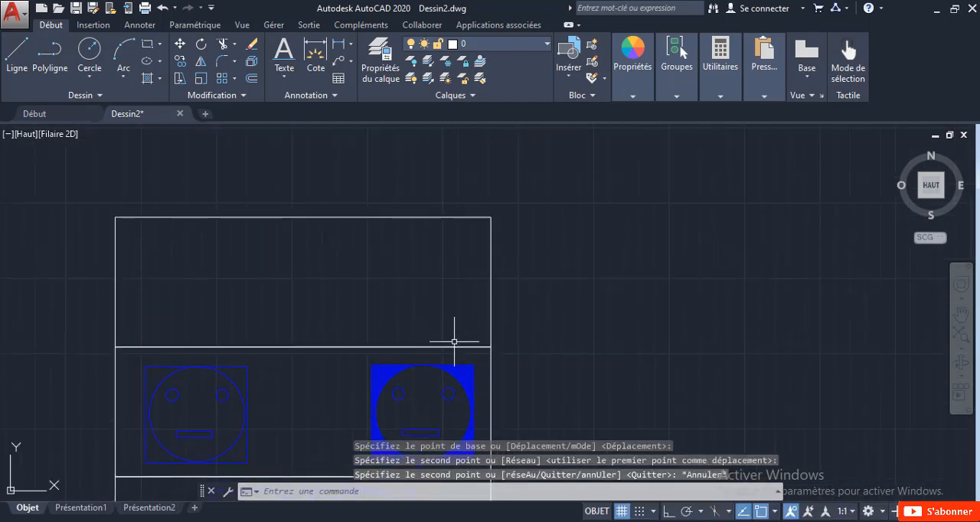
pyautogui.click(120, 220)
pyautogui.rightClick(181, 304)
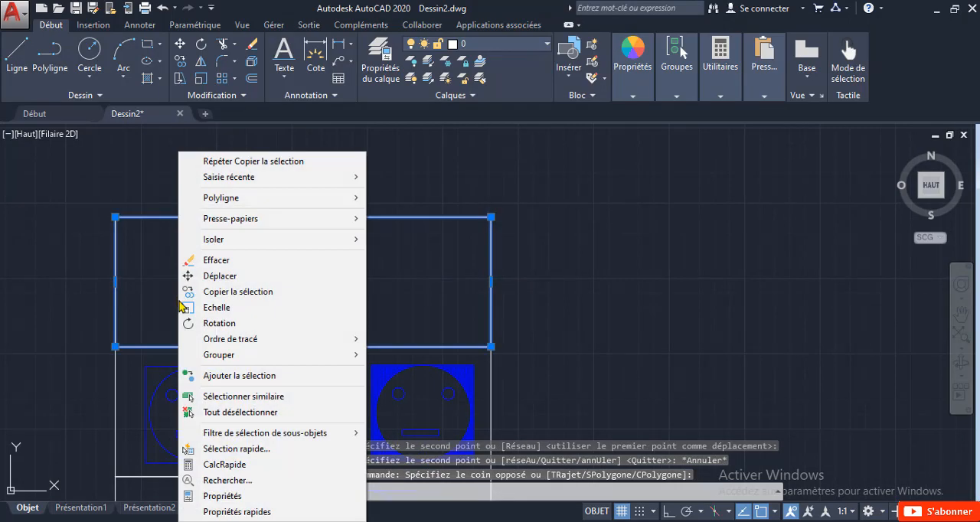
pyautogui.click(195, 291)
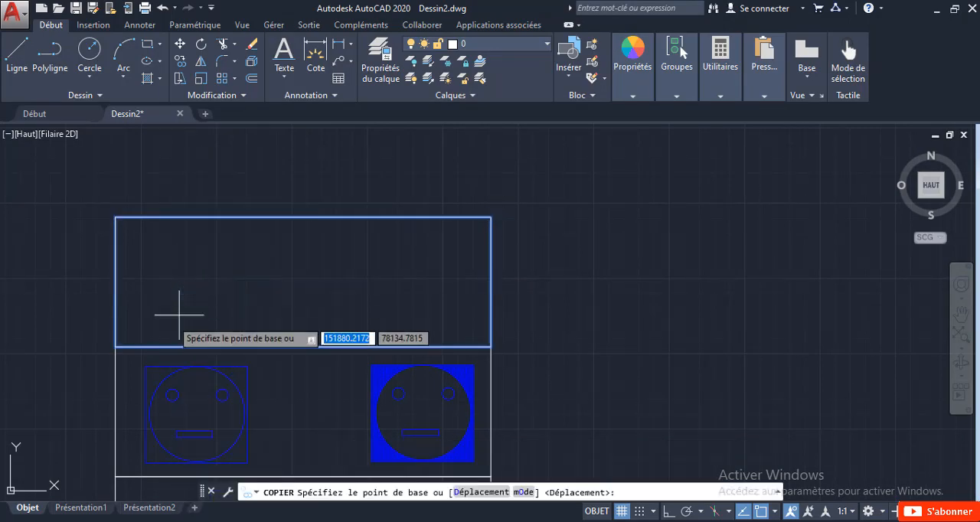
pyautogui.click(115, 347)
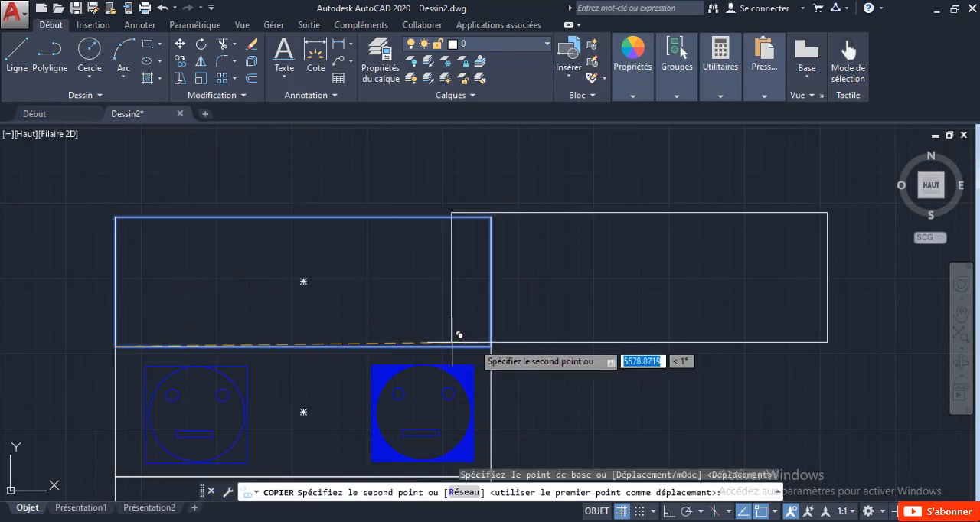
pyautogui.click(669, 512)
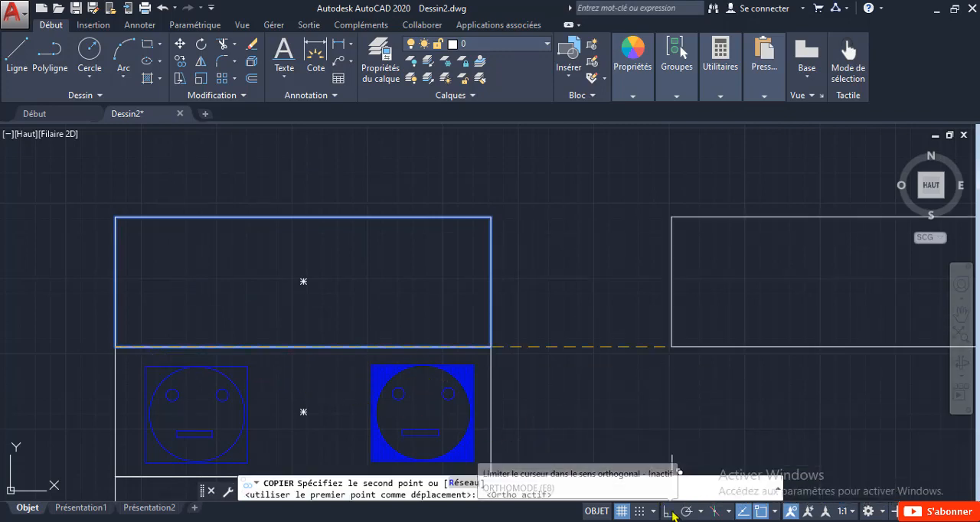
pyautogui.scroll(5, 459, 349)
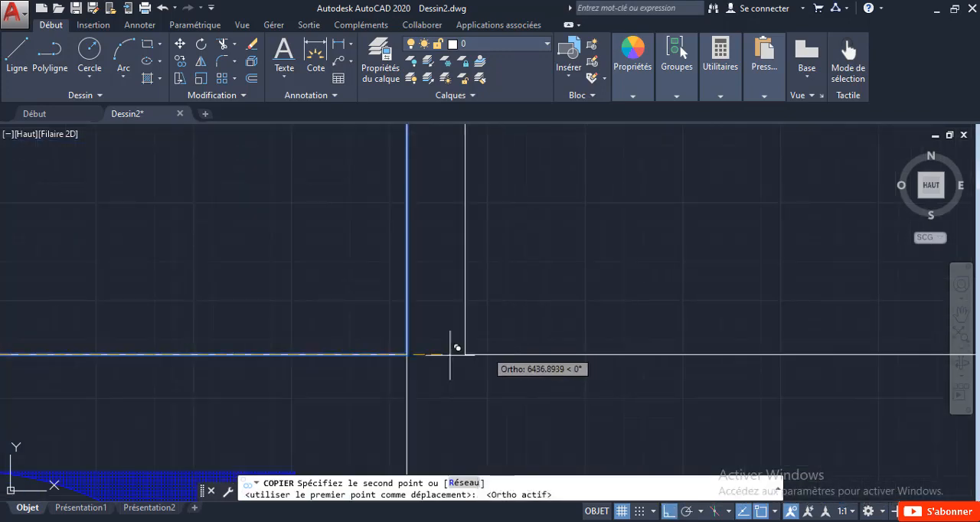
pyautogui.click(410, 354)
pyautogui.press('Escape')
# Step: Stretch the right edge of the copied rectangle about 23014 units horizontally to the right to form a wide header cell
pyautogui.scroll(-5, 411, 353)
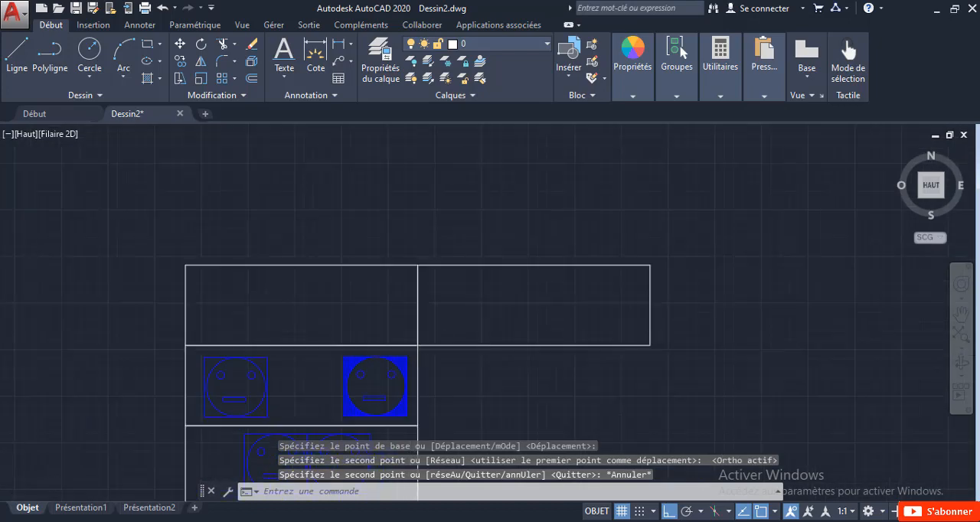
pyautogui.click(580, 324)
pyautogui.click(557, 305)
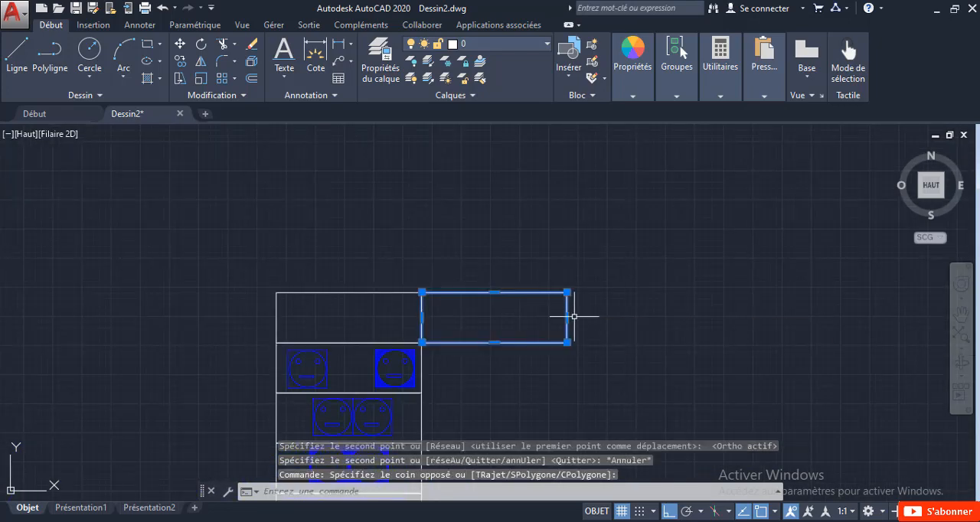
pyautogui.scroll(-4, 568, 317)
pyautogui.click(567, 317)
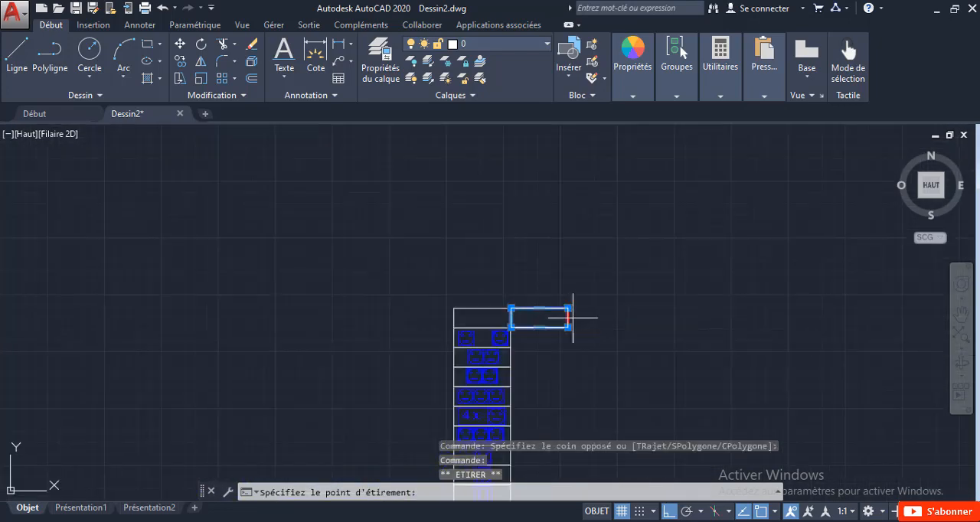
pyautogui.click(778, 320)
pyautogui.moveTo(691, 406)
pyautogui.mouseDown(button='middle')
pyautogui.moveTo(491, 317)
pyautogui.moveTo(572, 347)
pyautogui.mouseUp(button='middle')
pyautogui.scroll(2, 493, 314)
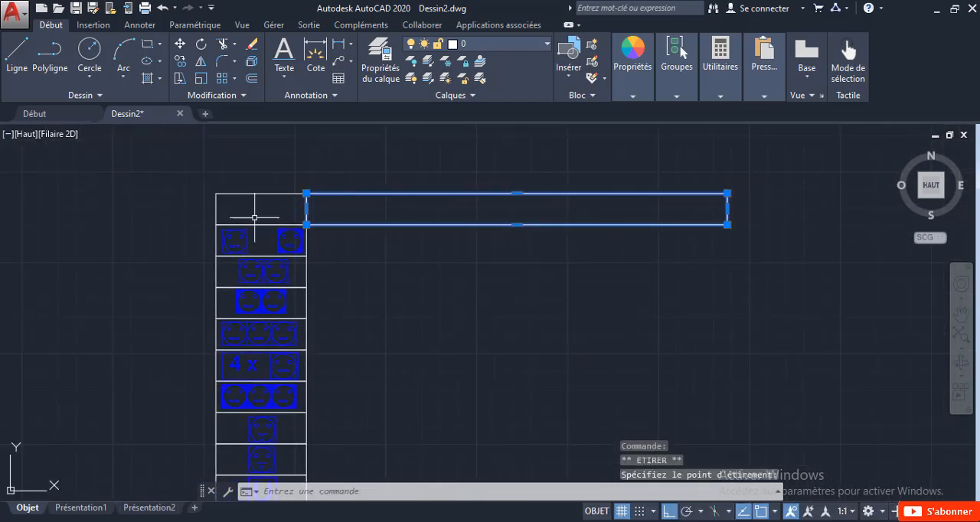
pyautogui.press('Escape')
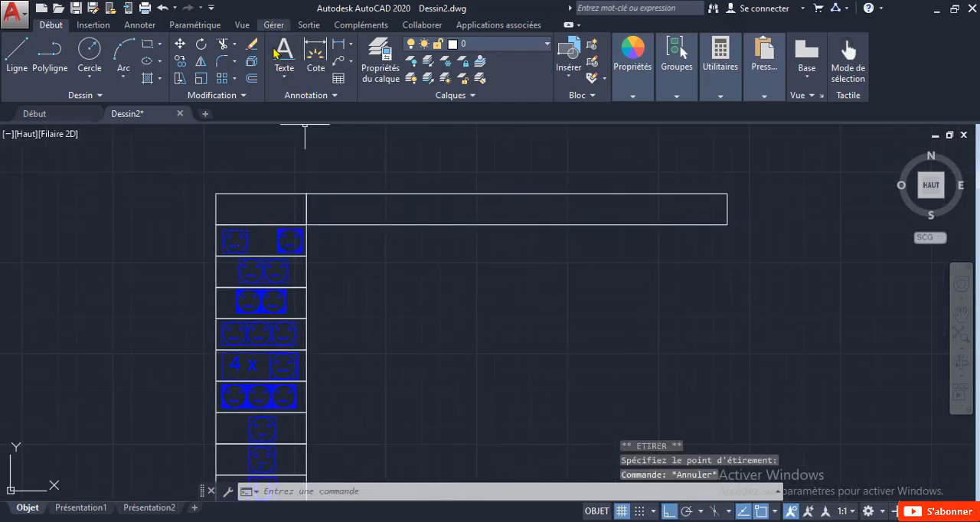
# Step: Add the single-line text "Symbole" in the empty cell above the symbol column, with height 1039.5896 and rotation 0
pyautogui.click(285, 71)
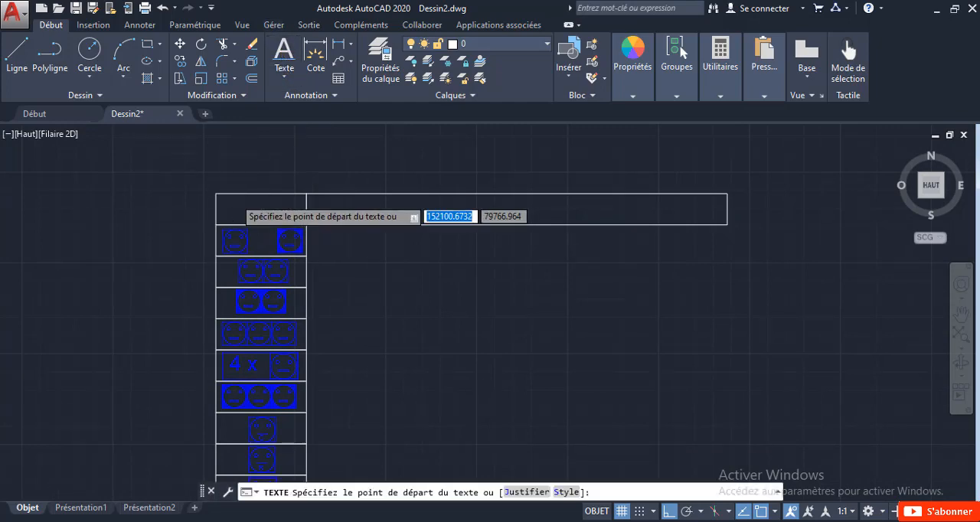
pyautogui.scroll(3, 213, 209)
pyautogui.click(213, 208)
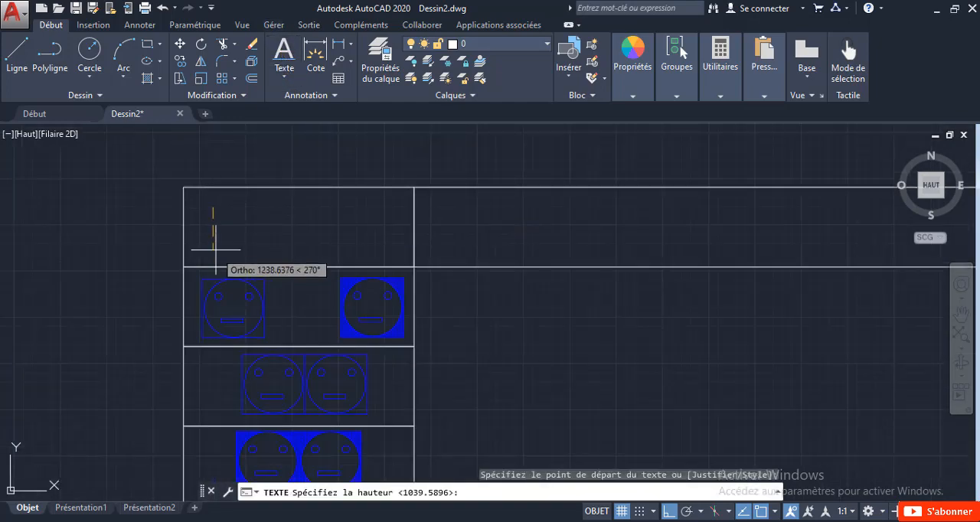
pyautogui.press('Return')
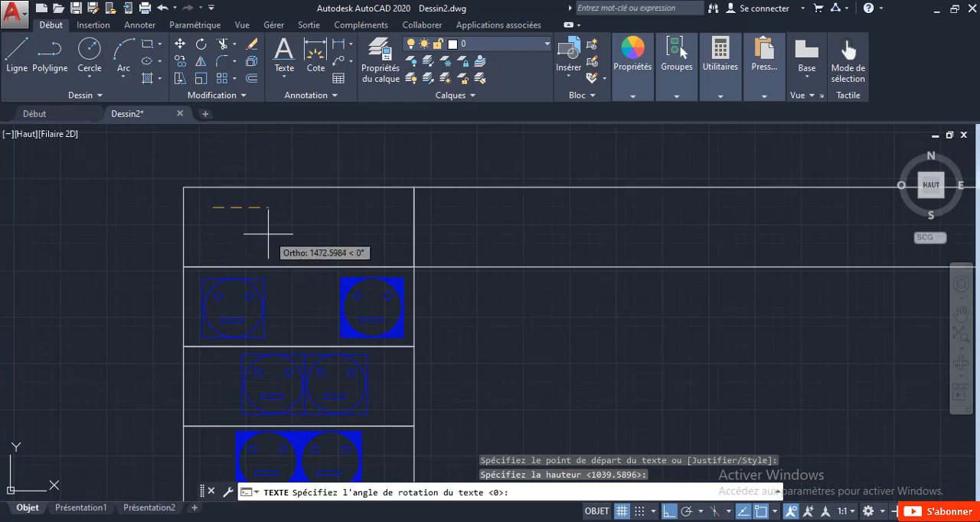
pyautogui.press('Return')
pyautogui.write('S')
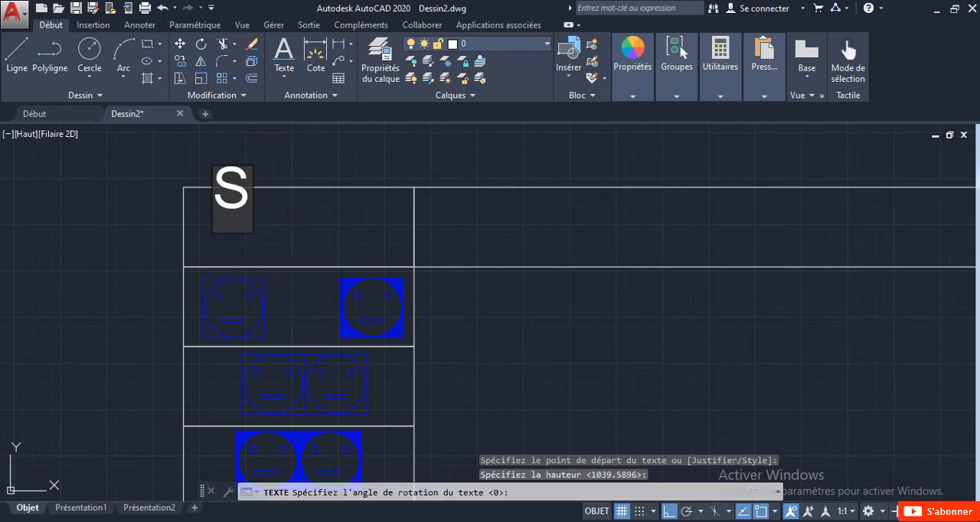
pyautogui.write('ym')
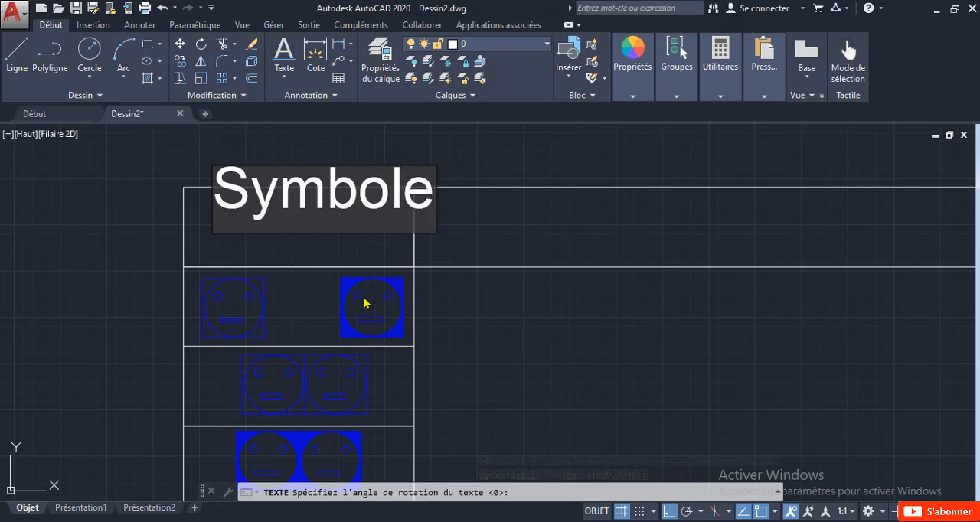
pyautogui.write('bole')
# Step: Finish the "Symbole" text and move it with Ortho off into the header cell, starting at the cell's left edge
pyautogui.press('Escape')
pyautogui.click(323, 217)
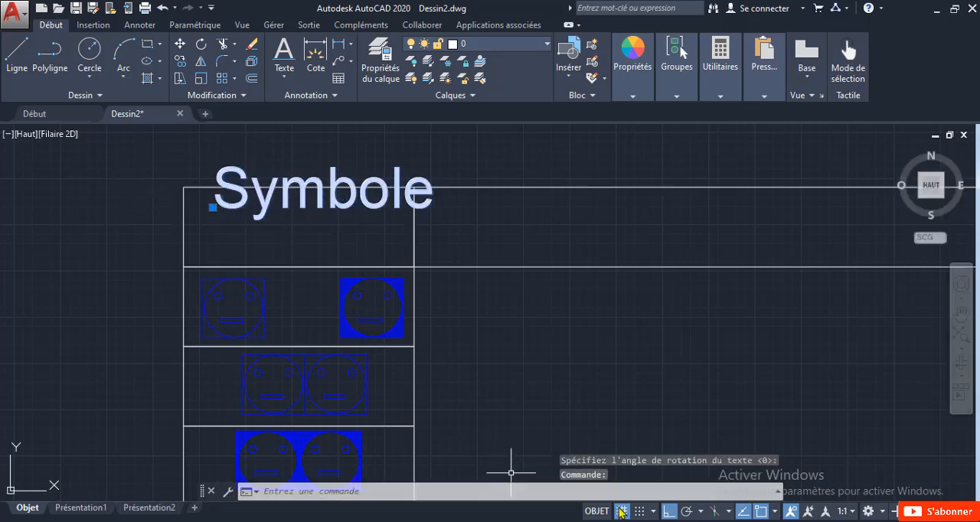
pyautogui.click(676, 515)
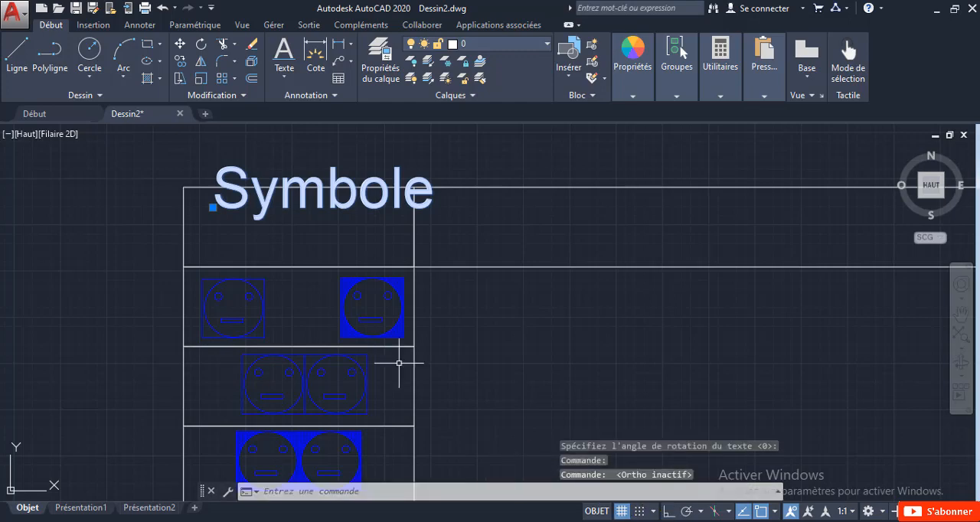
pyautogui.click(213, 206)
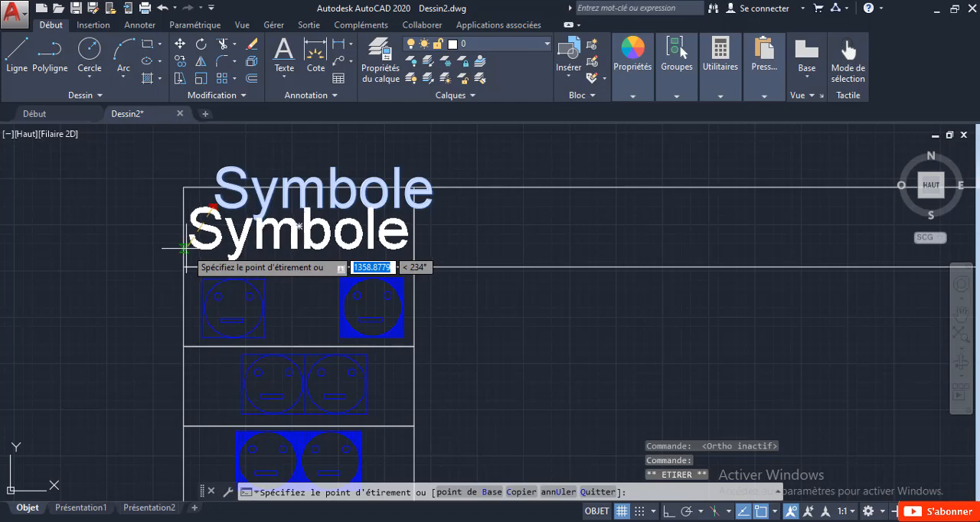
pyautogui.click(184, 248)
# Step: Copy the "Symbole" text horizontally with Ortho on into the middle of the wide header cell
pyautogui.rightClick(216, 245)
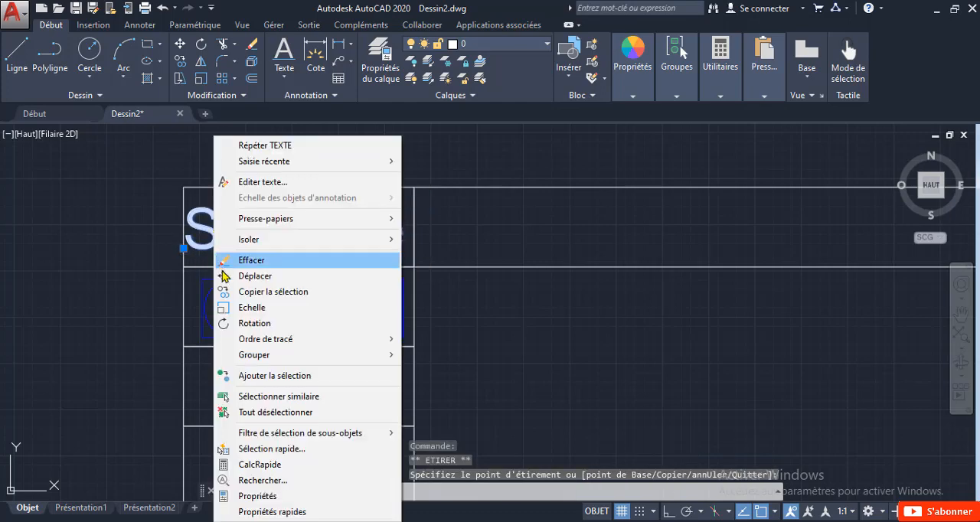
pyautogui.click(236, 292)
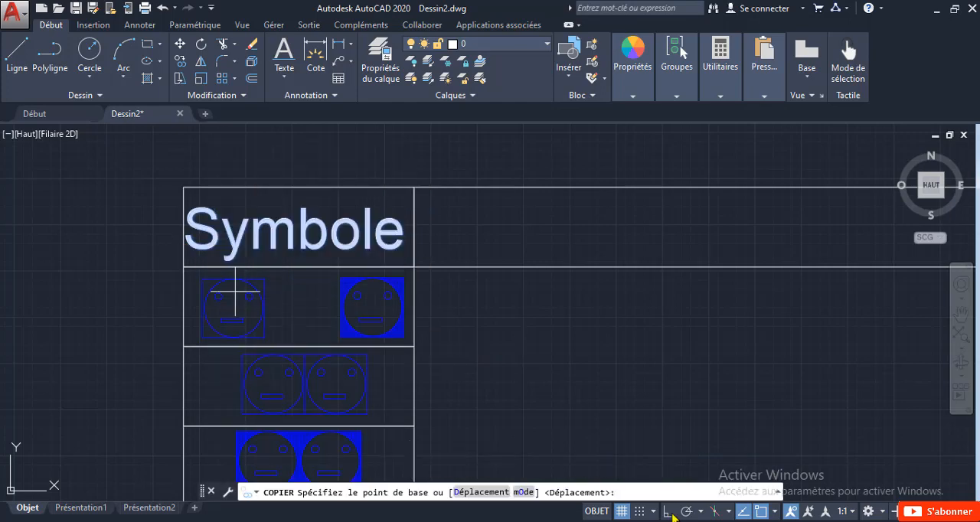
pyautogui.press('F8')
pyautogui.click(301, 293)
pyautogui.scroll(-4, 321, 291)
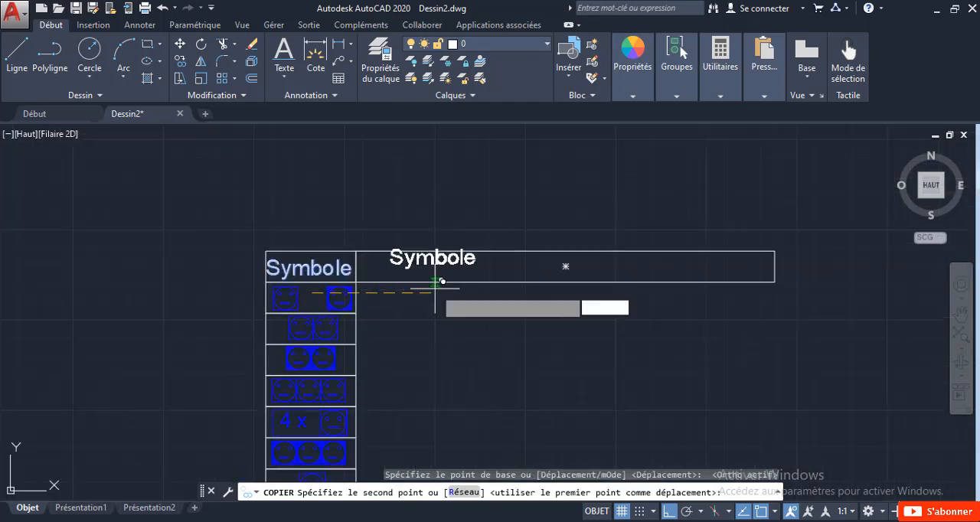
pyautogui.scroll(4, 534, 281)
pyautogui.click(582, 283)
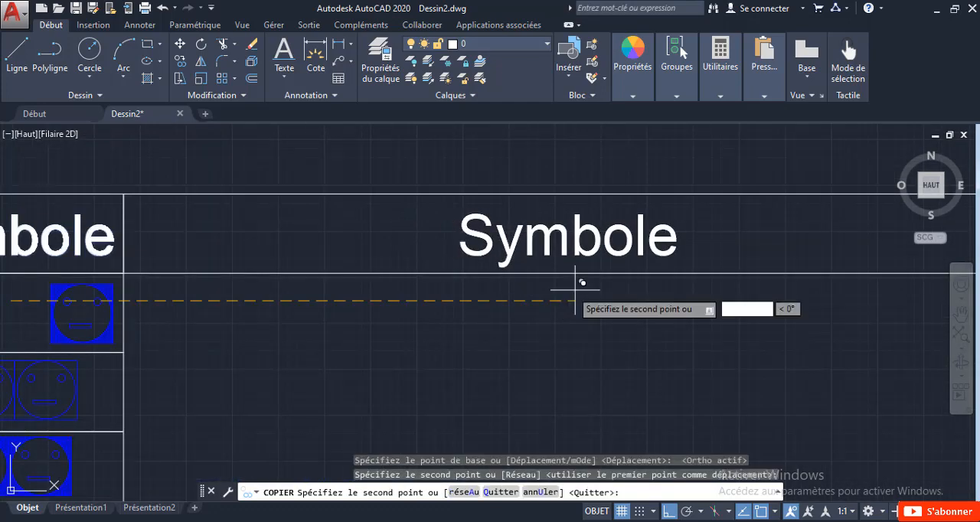
pyautogui.press('Escape')
# Step: Change the copied text in the wide header cell to "Désignation"
pyautogui.click(548, 237)
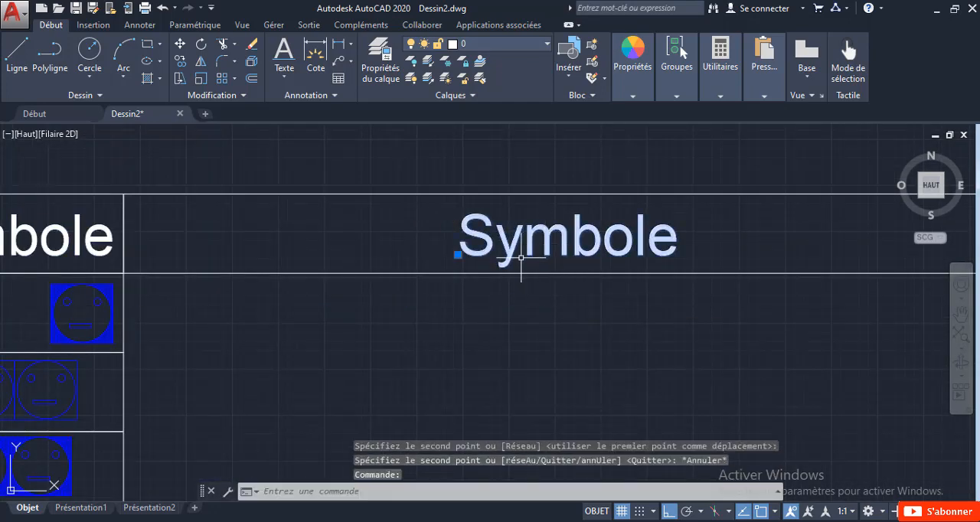
pyautogui.press('Escape')
pyautogui.press('Escape')
pyautogui.doubleClick(532, 255)
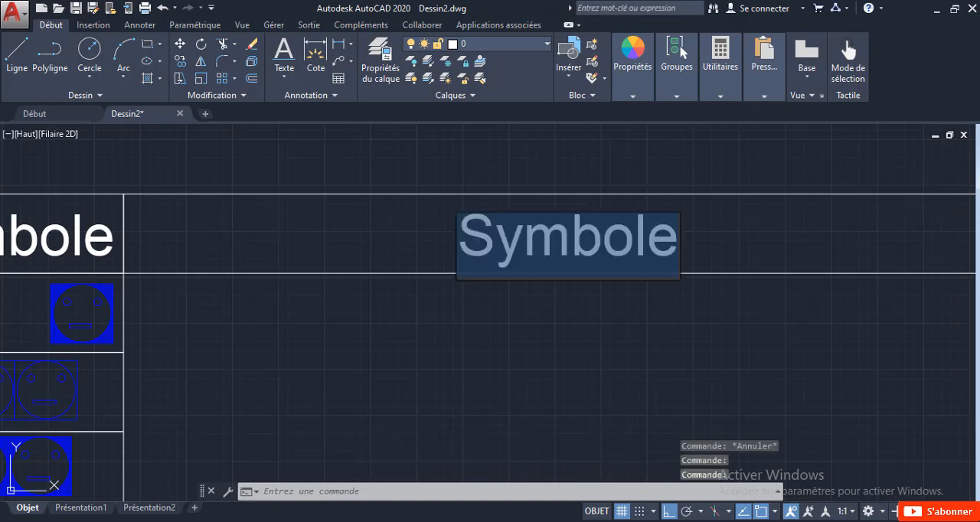
pyautogui.write('Désignation')
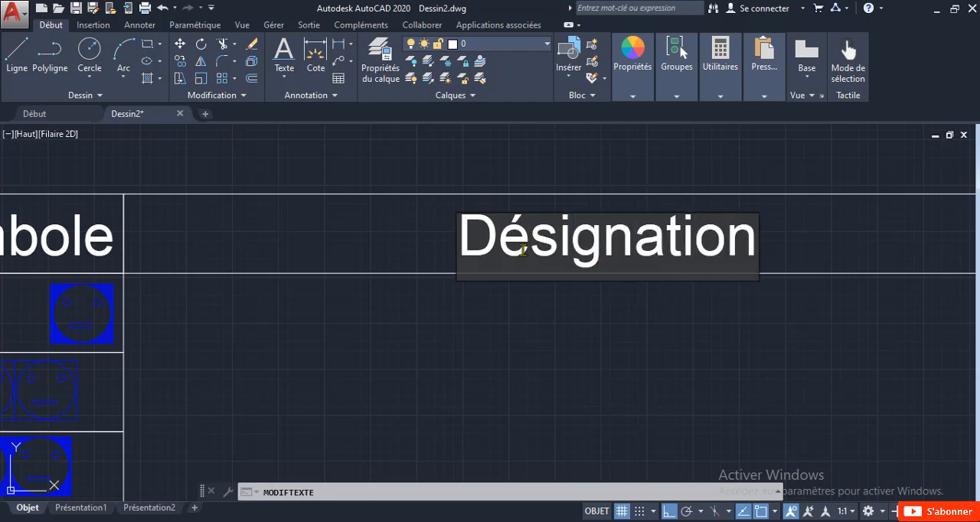
pyautogui.press('Return')
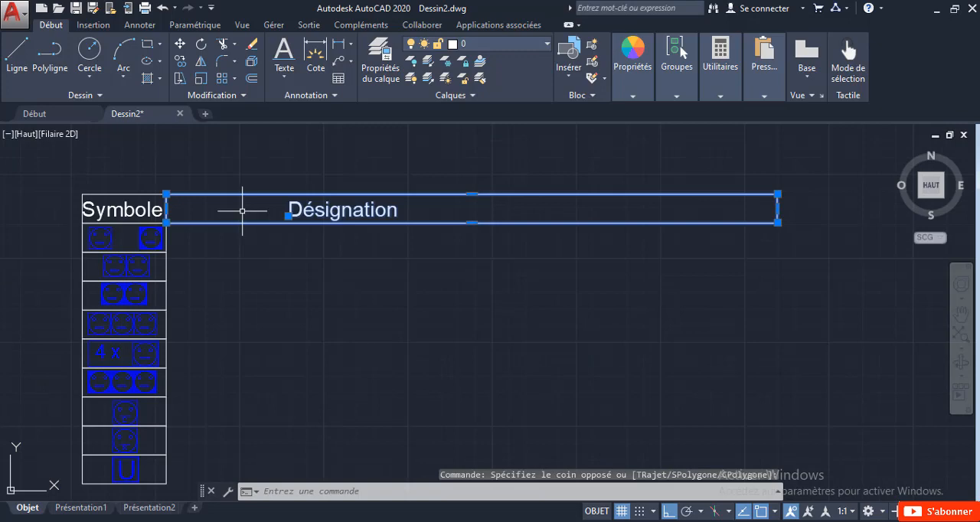
# Step: Copy the wide header cell with its "Désignation" text down to the first two symbol rows, using its upper left corner as base point
pyautogui.rightClick(242, 210)
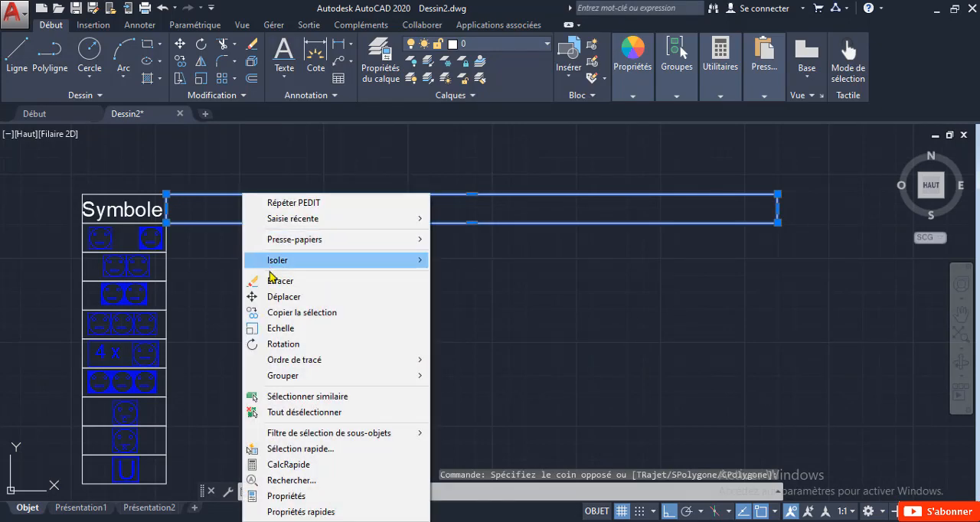
pyautogui.click(285, 314)
pyautogui.scroll(3, 151, 205)
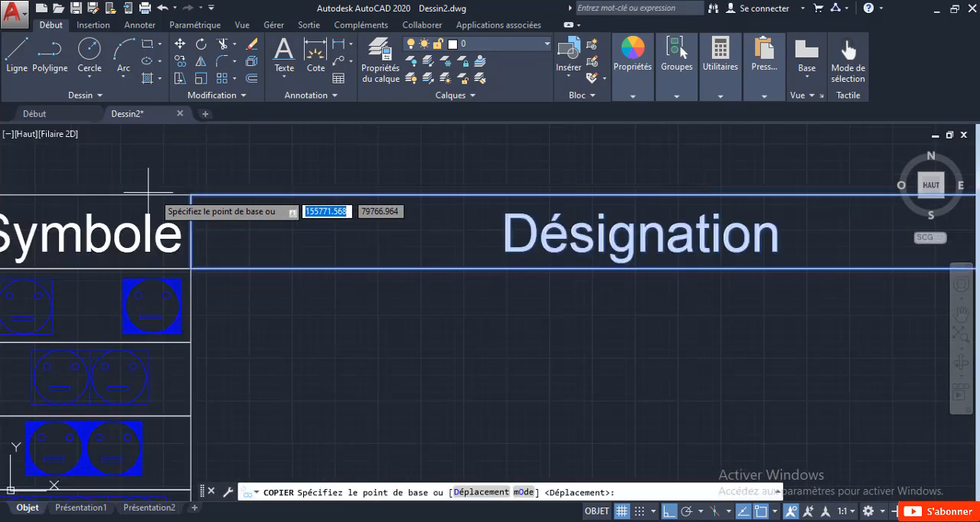
pyautogui.click(191, 196)
pyautogui.click(197, 261)
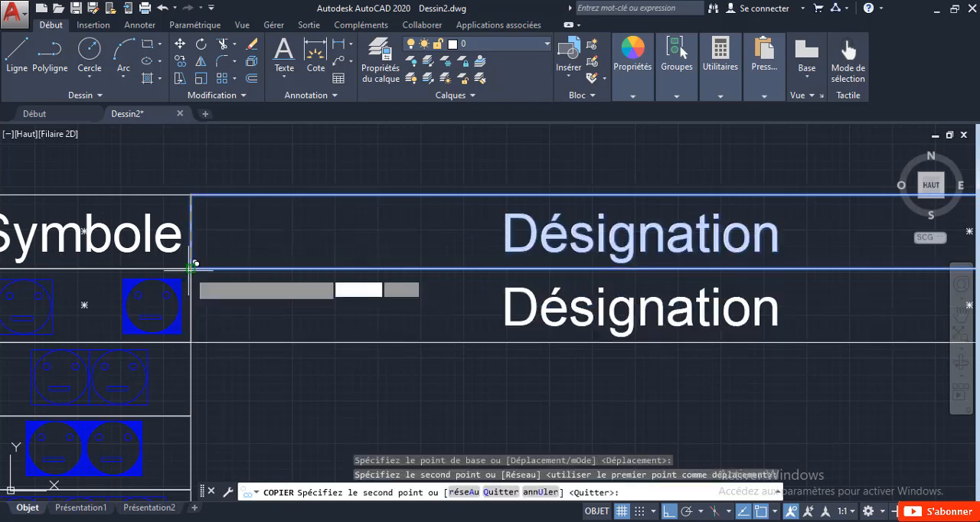
pyautogui.click(192, 340)
pyautogui.press('Escape')
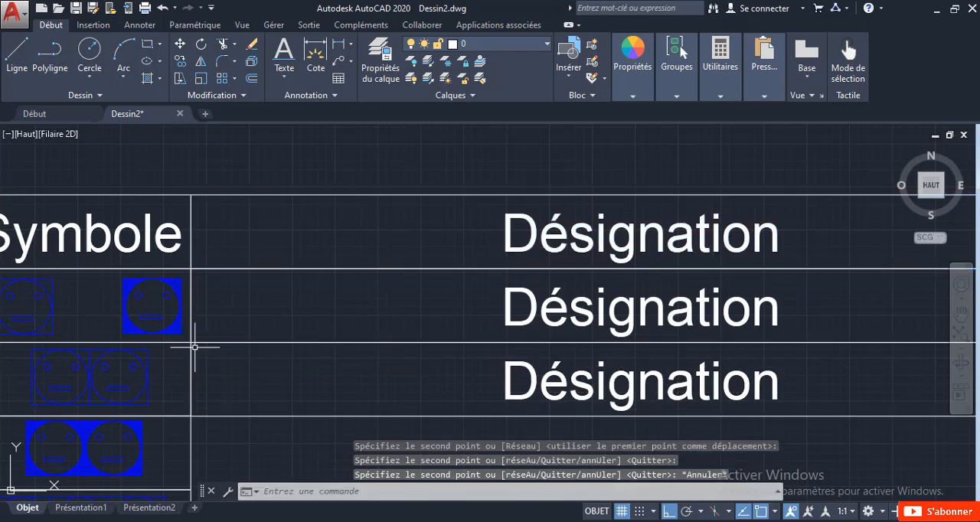
# Step: Replace the "Désignation" text in the first symbol row with "Prise de courant 2P+T 16A Normale et Etanche"
pyautogui.moveTo(194, 344)
pyautogui.mouseDown(button='middle')
pyautogui.moveTo(183, 282)
pyautogui.moveTo(194, 226)
pyautogui.mouseUp(button='middle')
pyautogui.scroll(-2, 199, 230)
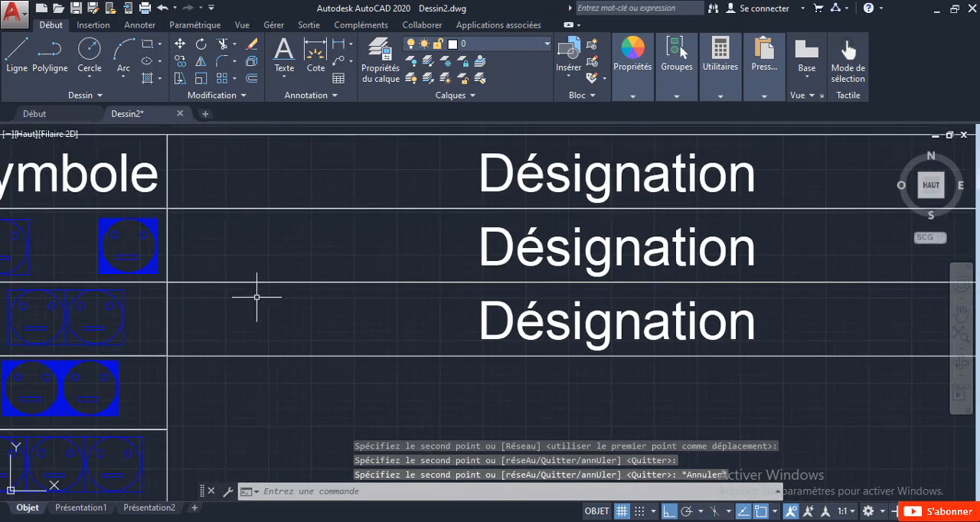
pyautogui.scroll(-2, 306, 285)
pyautogui.click(425, 261)
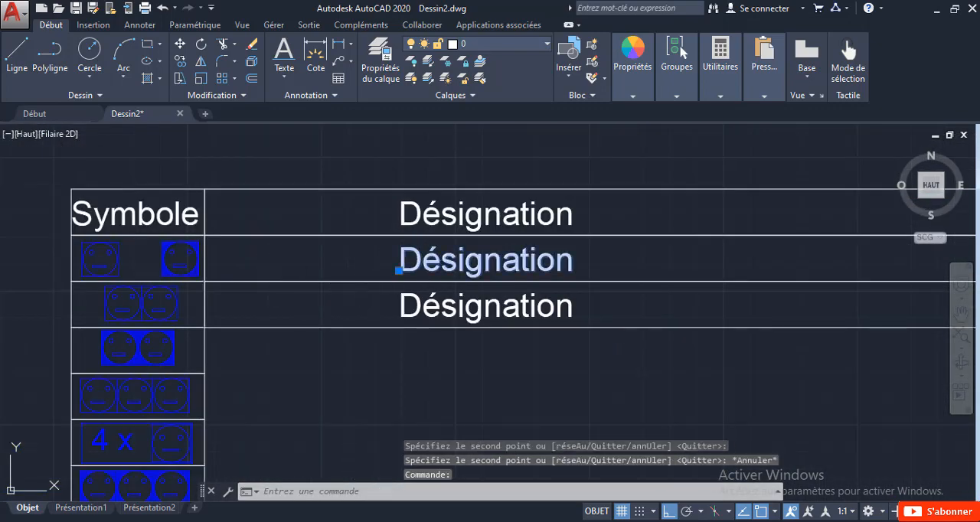
pyautogui.doubleClick(424, 260)
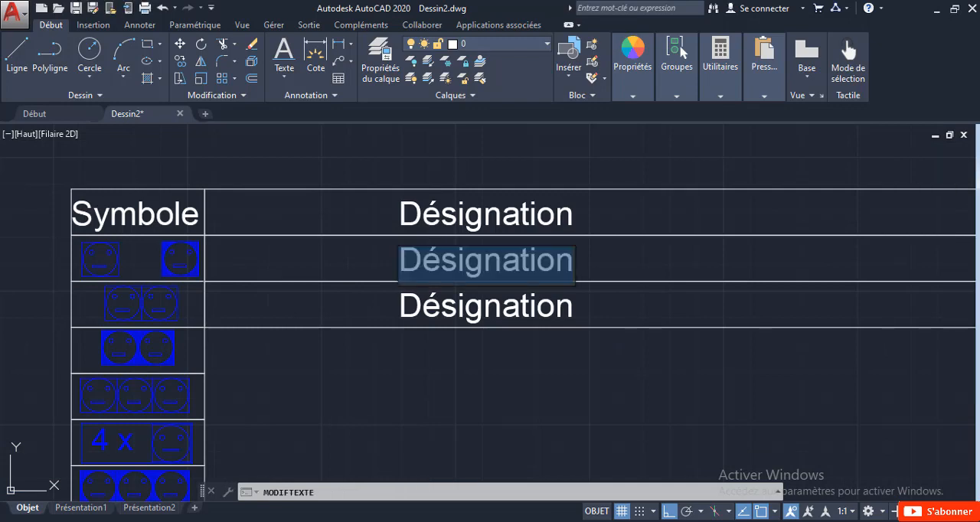
pyautogui.write('Pris')
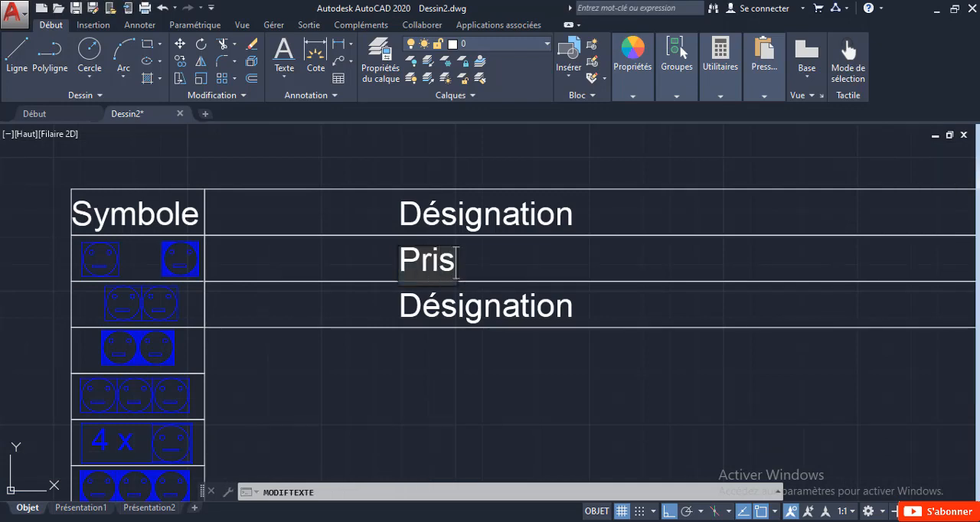
pyautogui.write('e de')
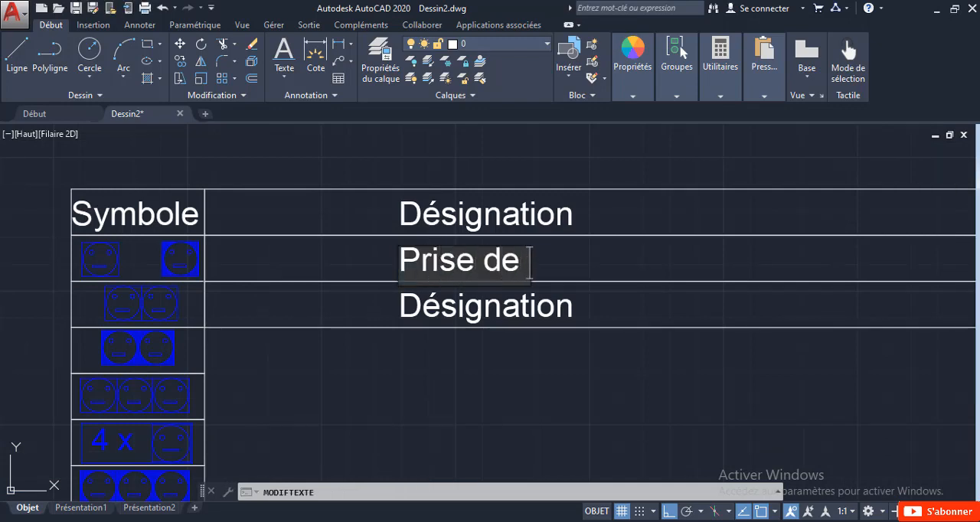
pyautogui.write(' coura')
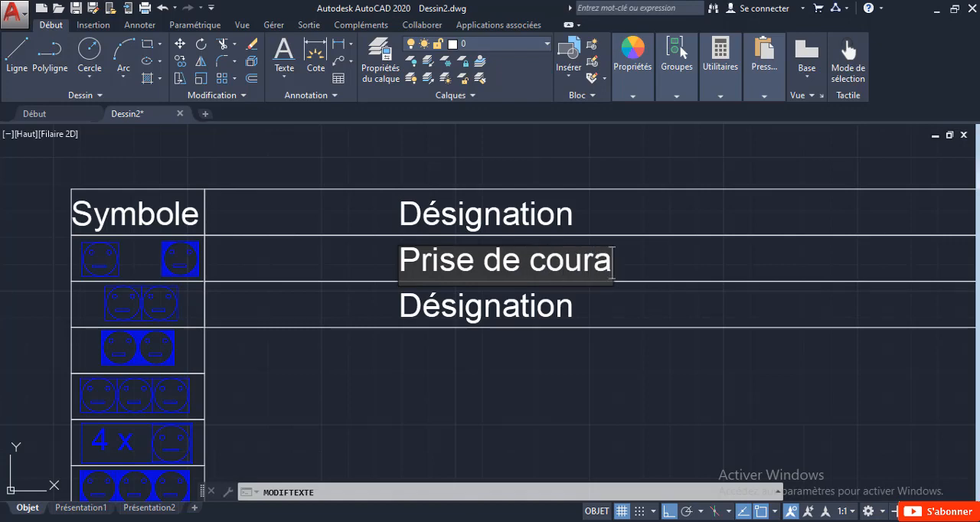
pyautogui.write('nyt')
pyautogui.press('BackSpace')
pyautogui.press('BackSpace')
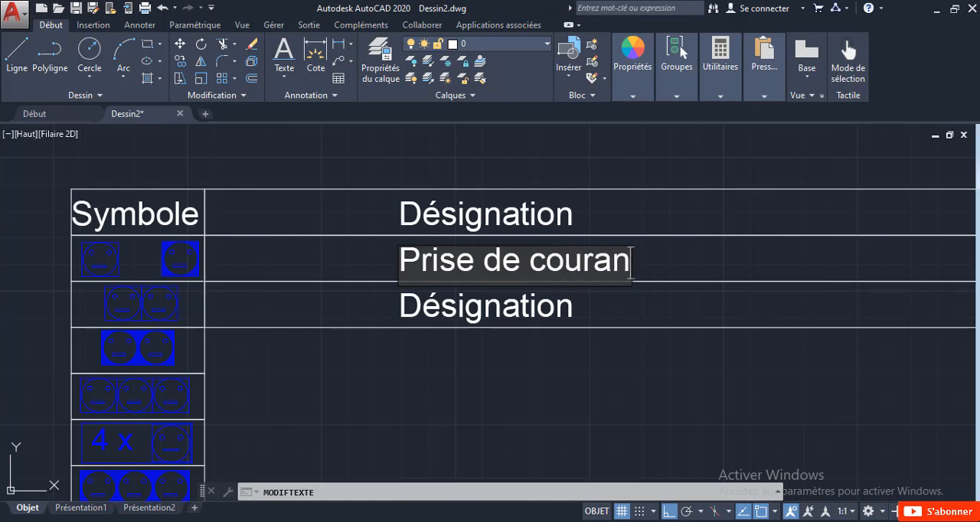
pyautogui.write('t 2')
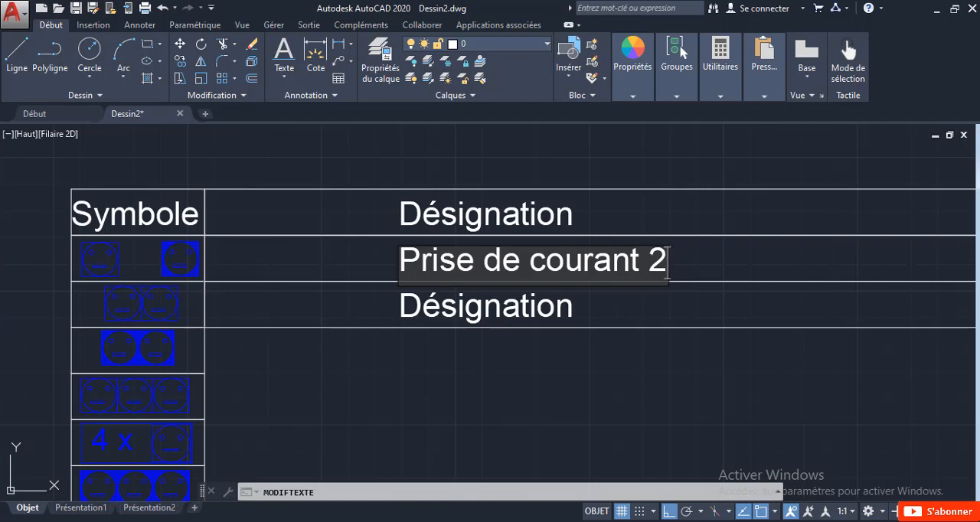
pyautogui.write('P+T')
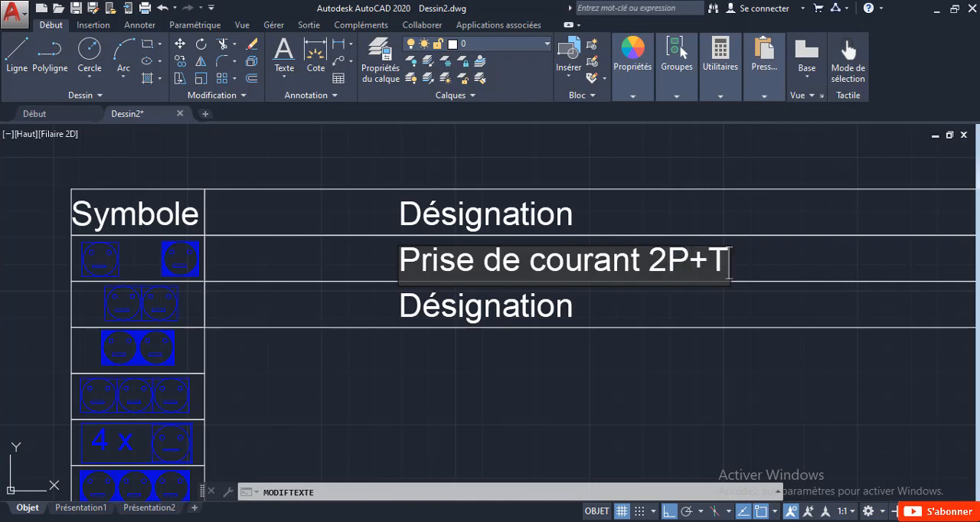
pyautogui.write(' 1')
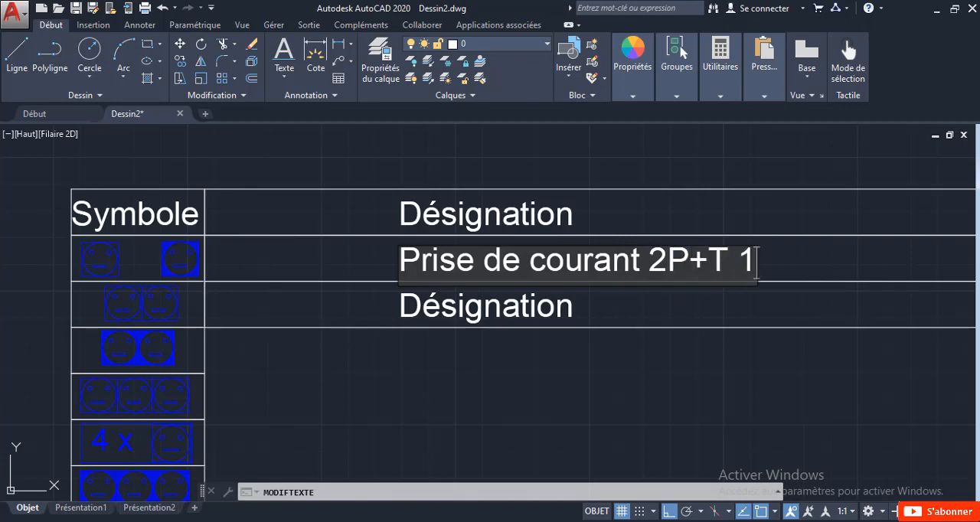
pyautogui.write('6A Normale et Etanche')
pyautogui.press('Return')
pyautogui.press('Escape')
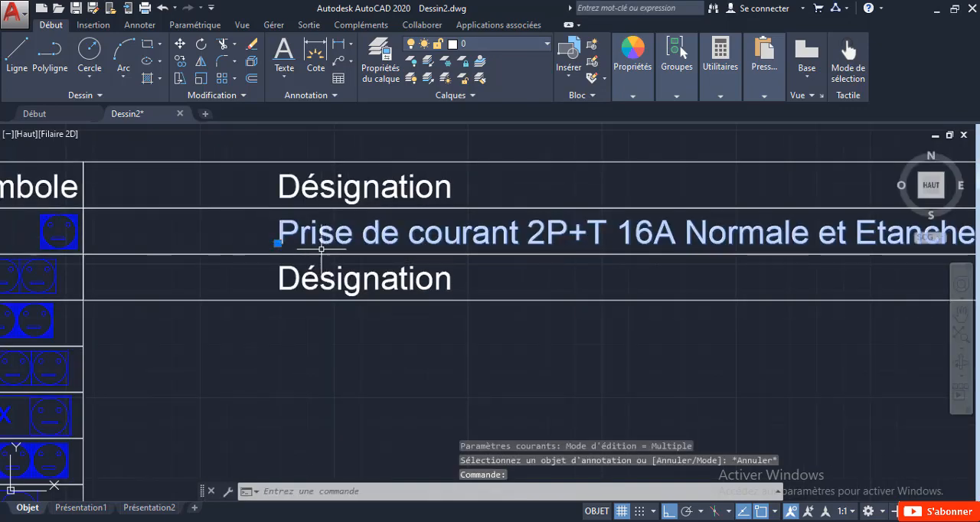
# Step: Move the first row's description horizontally about 8786 units to the left so it starts just inside the cell's left edge
pyautogui.click(278, 243)
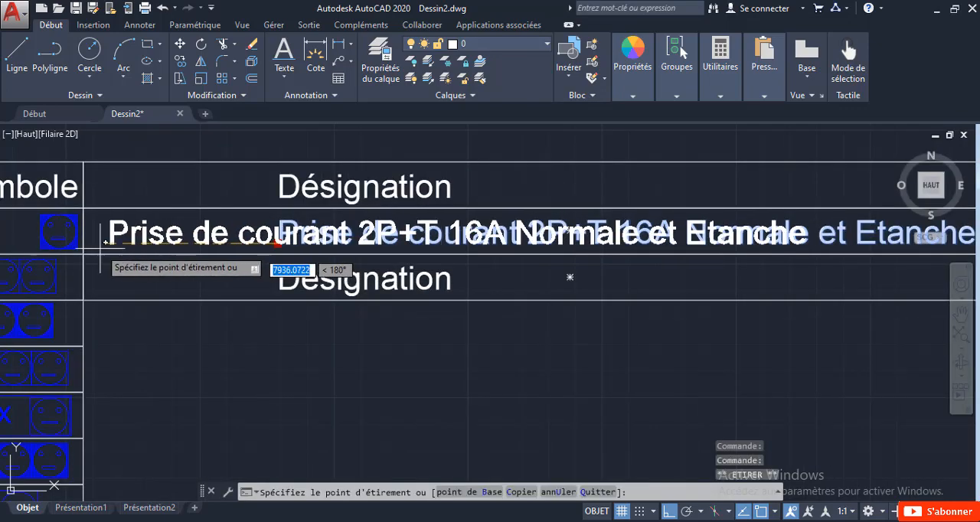
pyautogui.scroll(2, 88, 238)
pyautogui.scroll(2, 89, 237)
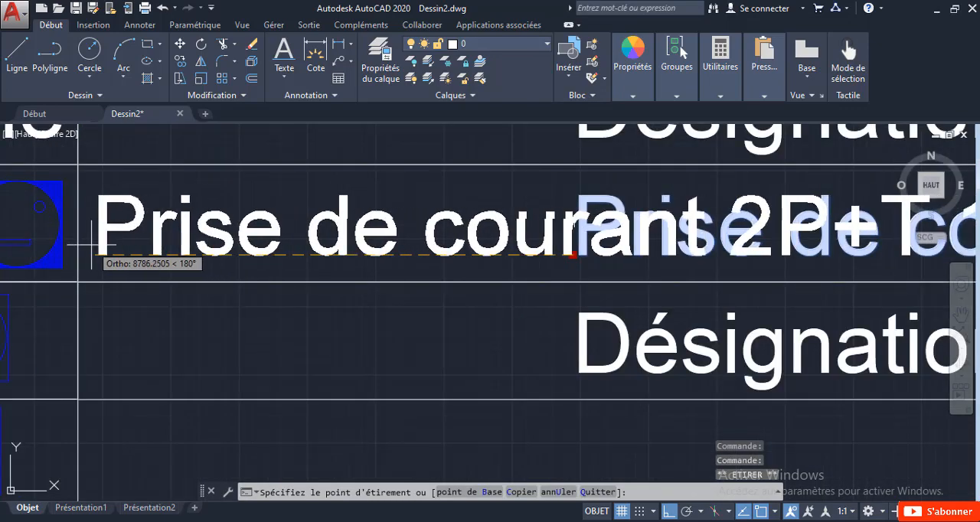
pyautogui.press('Escape')
# Step: Delete the "Désignation" text from the second symbol row
pyautogui.scroll(-4, 298, 309)
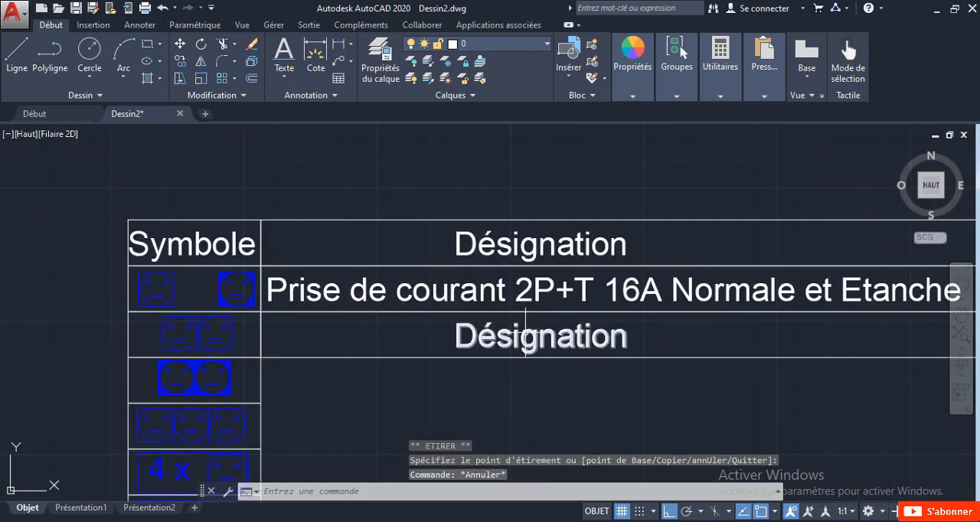
pyautogui.click(517, 337)
pyautogui.press('Delete')
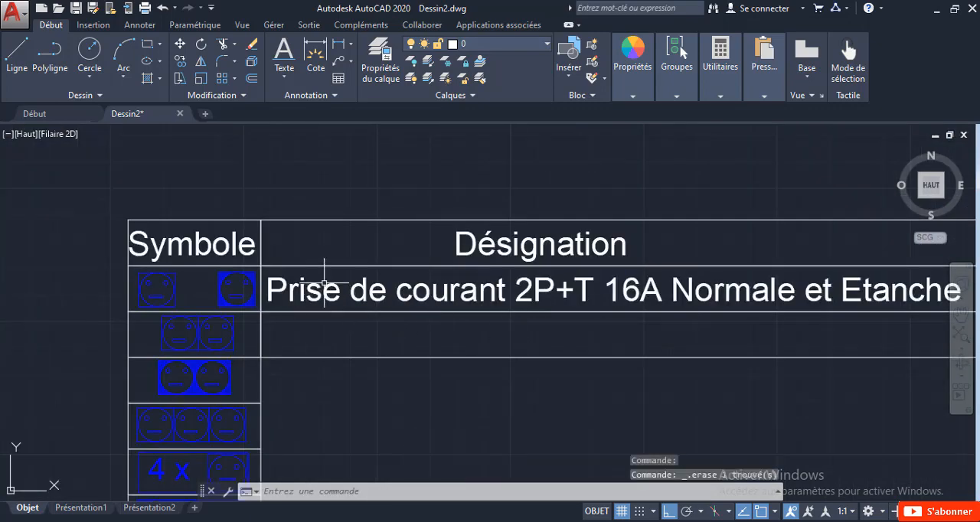
# Step: Copy the "Prise de courant 2P+T 16A Normale et Etanche" text about 2287 units straight down into the second symbol row
pyautogui.click(350, 313)
pyautogui.click(301, 293)
pyautogui.rightClick(301, 293)
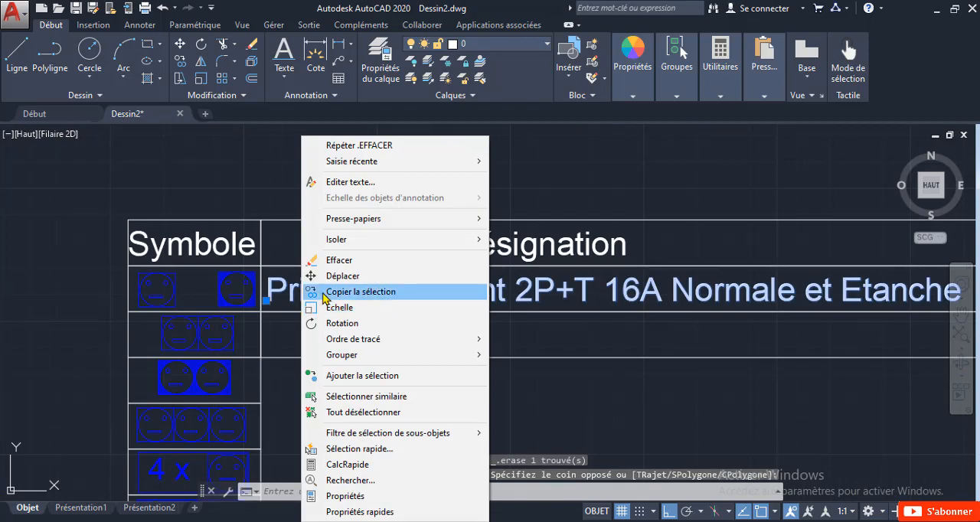
pyautogui.click(314, 285)
pyautogui.scroll(5, 275, 310)
pyautogui.click(264, 277)
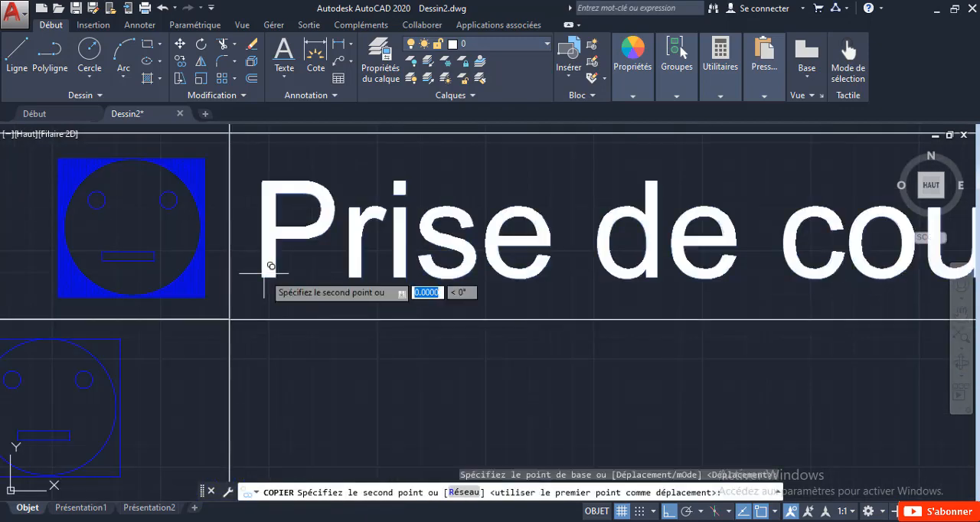
pyautogui.moveTo(272, 405); pyautogui.dragTo(274, 253, button='middle')
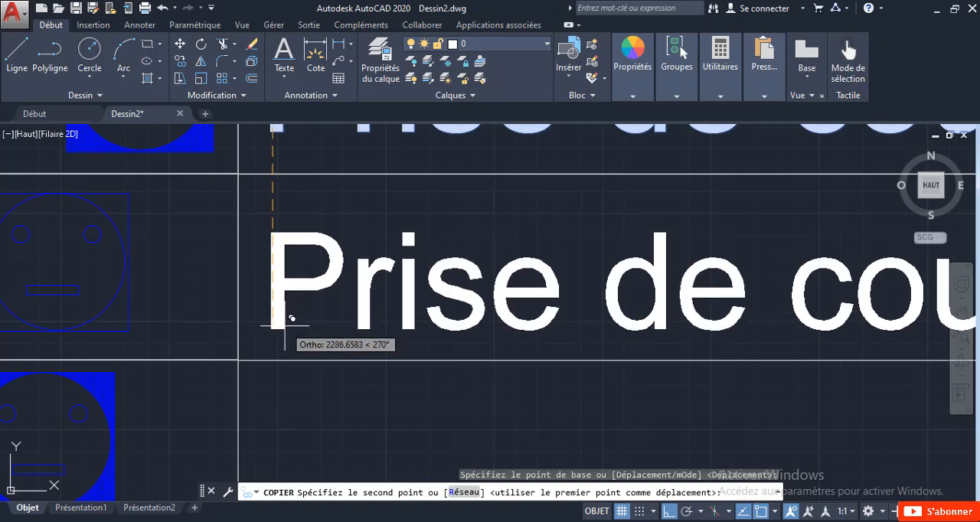
pyautogui.click(284, 326)
pyautogui.press('Escape')
pyautogui.click(288, 286)
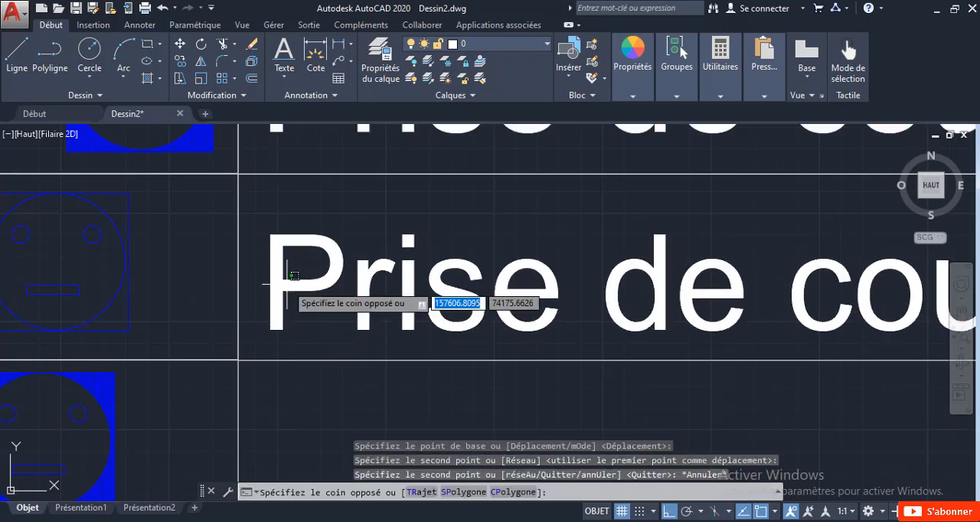
pyautogui.press('Escape')
pyautogui.click(269, 245)
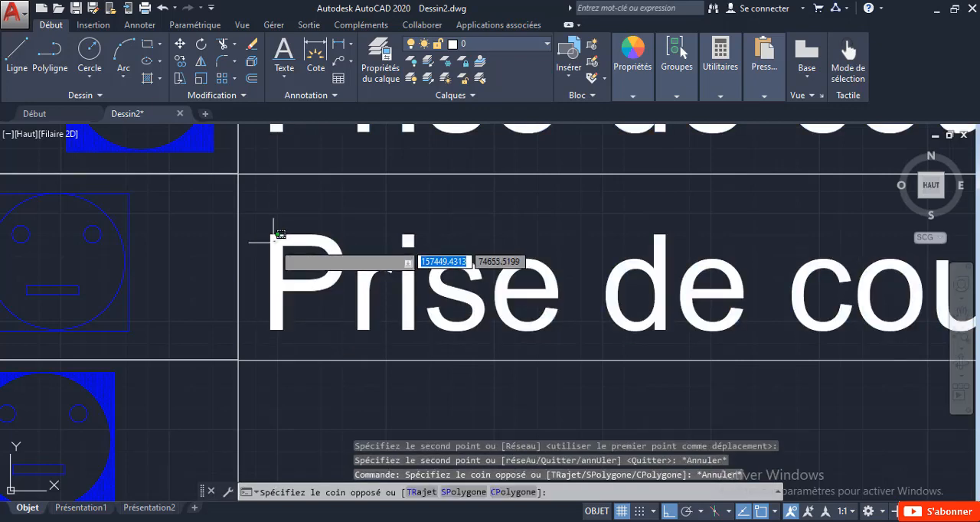
pyautogui.click(274, 233)
pyautogui.click(273, 273)
pyautogui.click(273, 280)
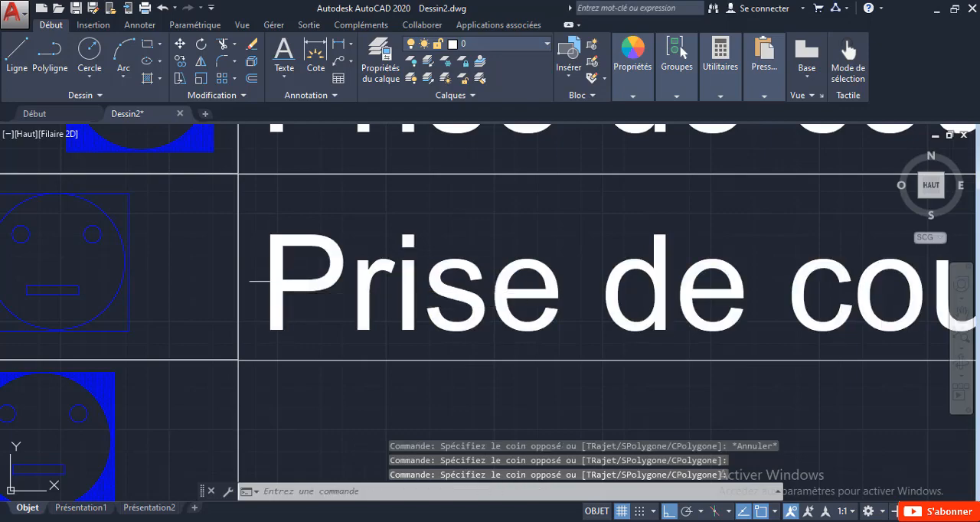
# Step: Edit the second symbol row's description to read "Bloc 2 Prises de courant 2P+T 16A Normale et Etanche"
pyautogui.scroll(-2, 277, 291)
pyautogui.click(322, 294)
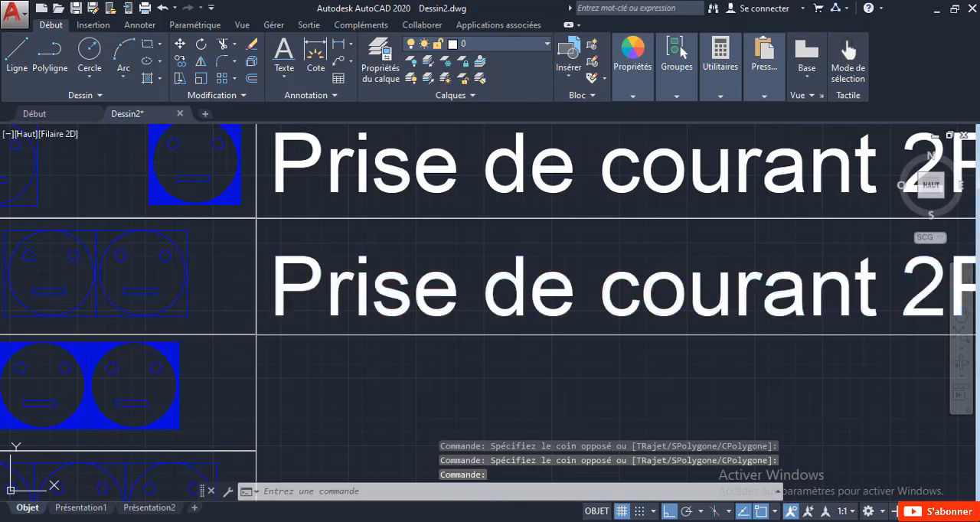
pyautogui.doubleClick(323, 291)
pyautogui.click(272, 284)
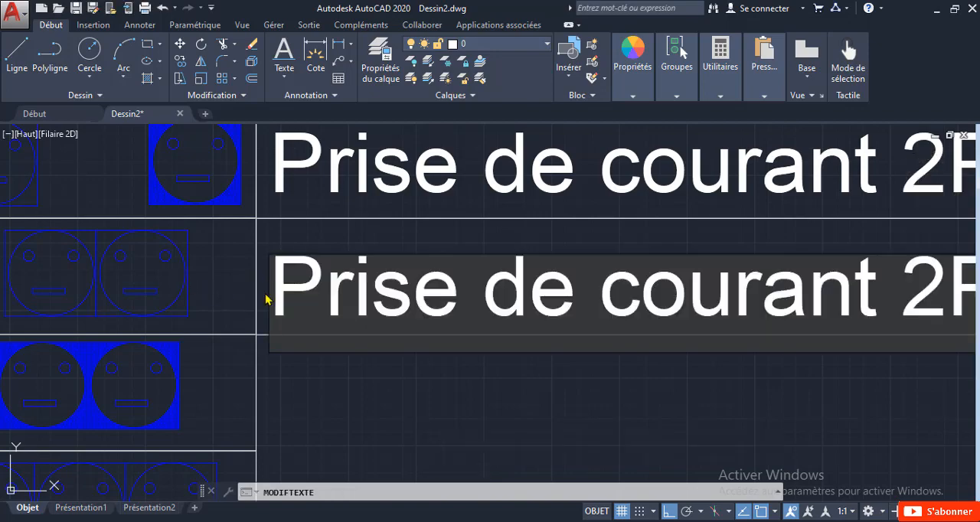
pyautogui.write('Bloc ')
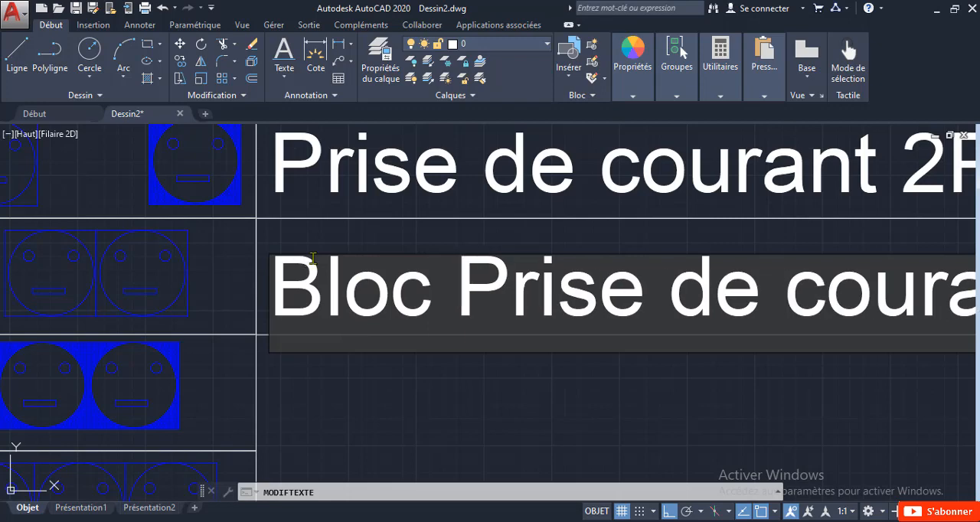
pyautogui.write('2')
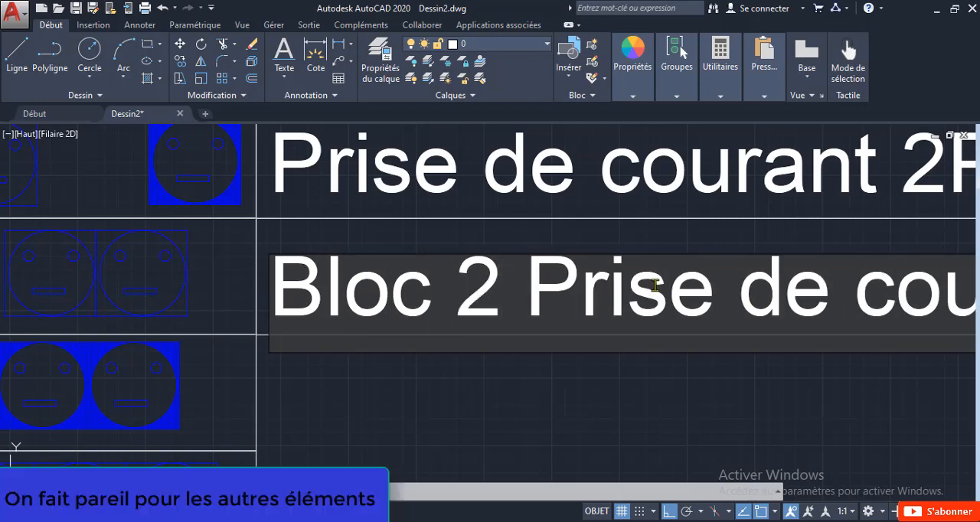
pyautogui.click(710, 293)
pyautogui.write('d')
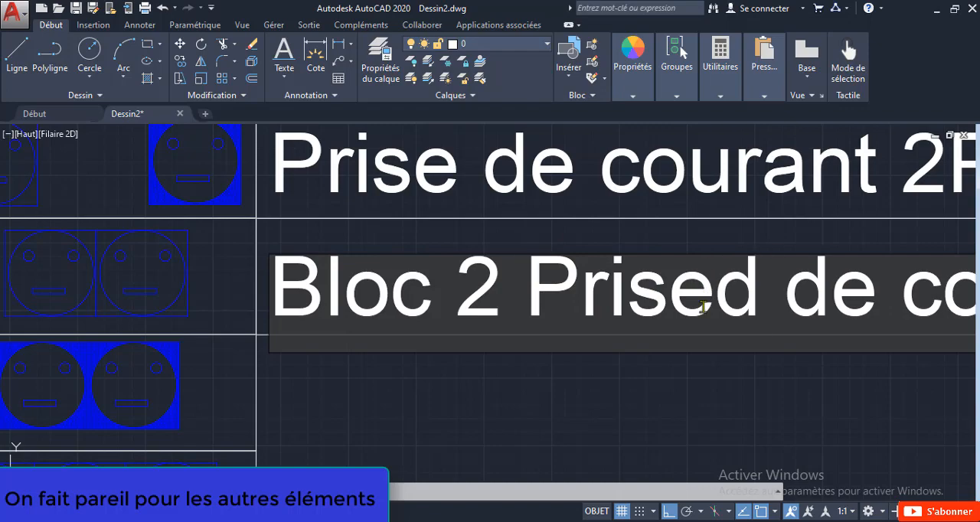
pyautogui.press('BackSpace')
pyautogui.write('s')
pyautogui.scroll(-8, 696, 330)
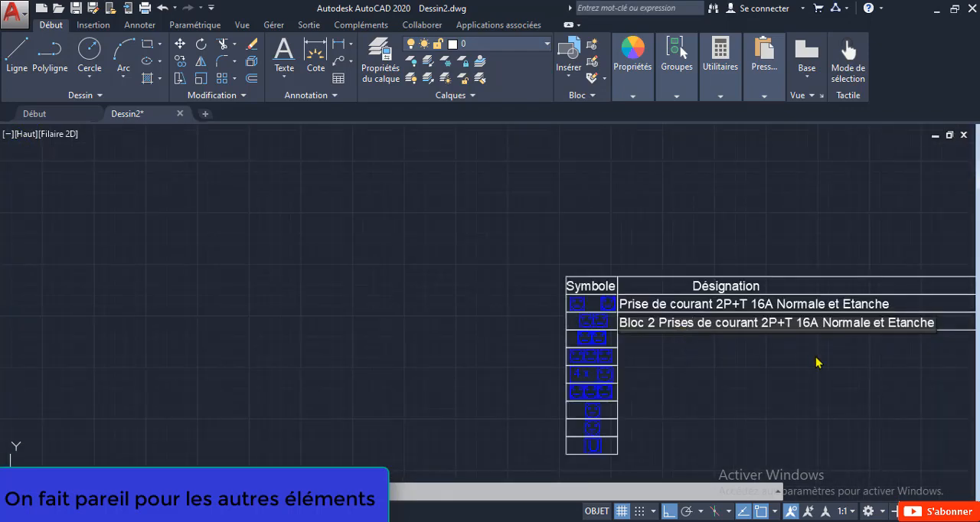
pyautogui.scroll(4, 884, 319)
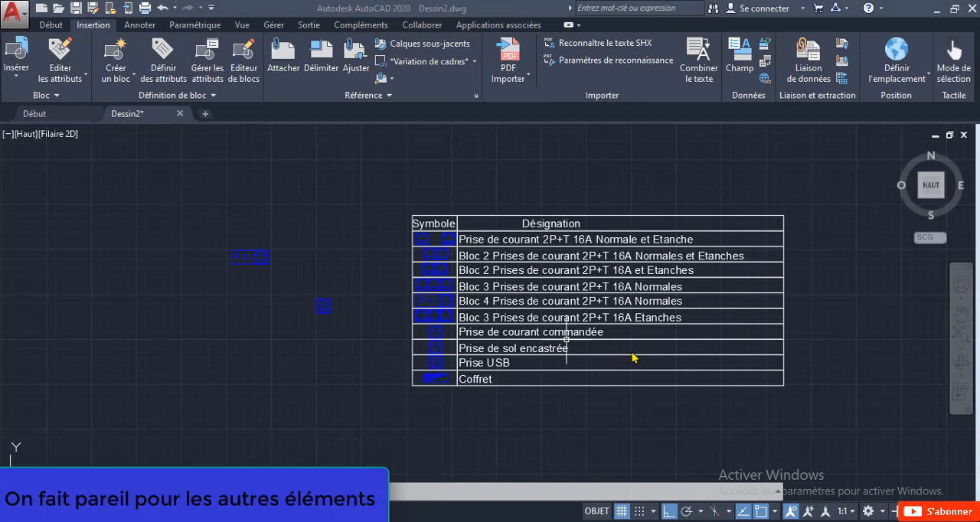
pyautogui.scroll(2, 629, 350)
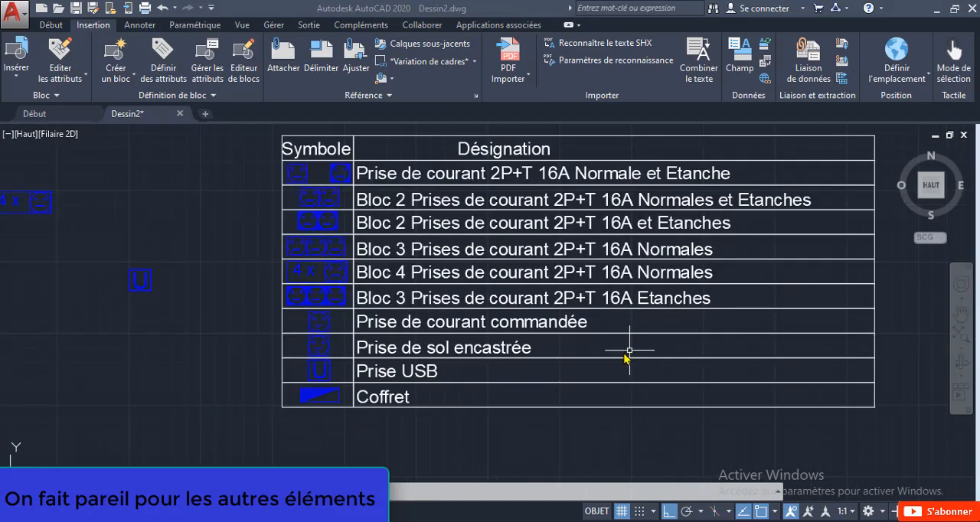
pyautogui.scroll(2, 413, 374)
pyautogui.scroll(-2, 412, 372)
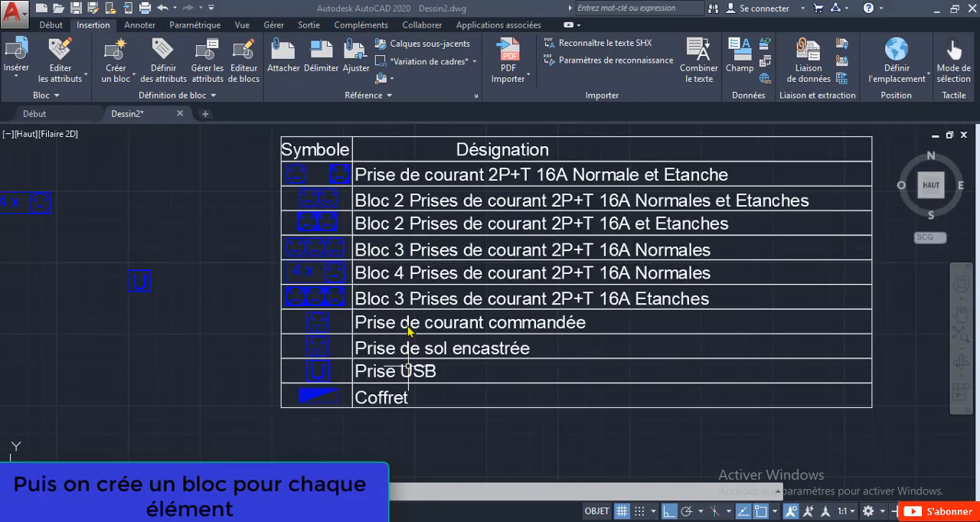
pyautogui.moveTo(467, 299)
pyautogui.mouseDown(button='middle')
pyautogui.moveTo(400, 319)
pyautogui.moveTo(525, 320)
pyautogui.moveTo(498, 339)
pyautogui.moveTo(464, 334)
pyautogui.moveTo(498, 330)
pyautogui.moveTo(505, 319)
pyautogui.moveTo(494, 313)
pyautogui.mouseUp(button='middle')
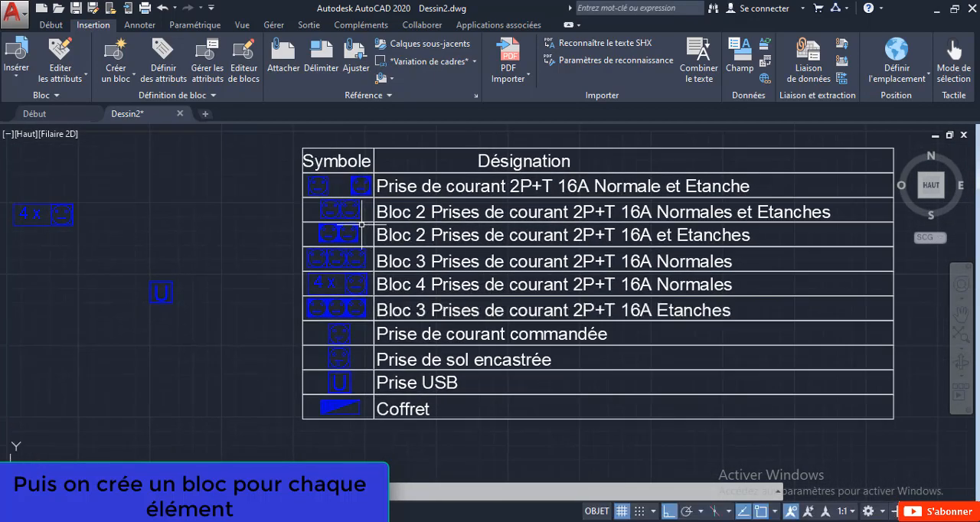
# Step: Insert the "Prise commandée" block in the empty area left of the legend table, just below the standalone U symbol
pyautogui.click(19, 79)
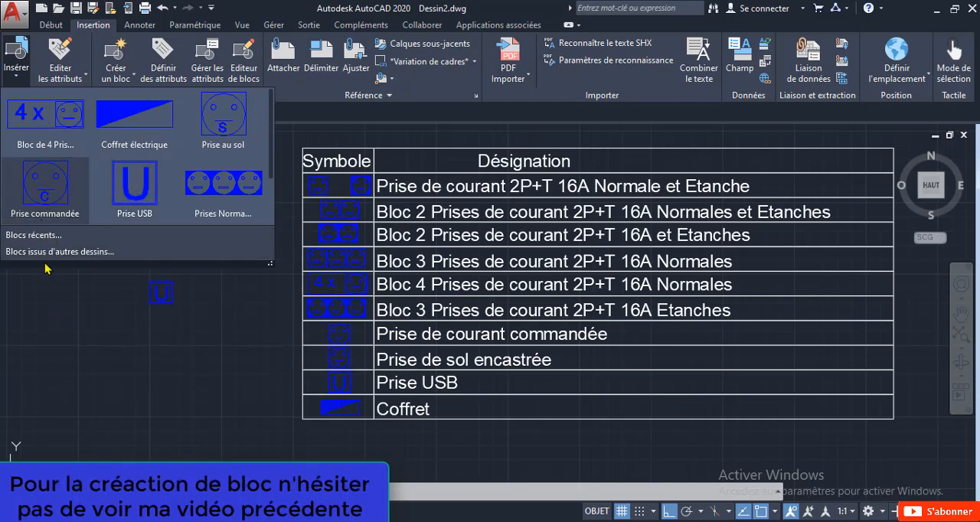
pyautogui.click(40, 190)
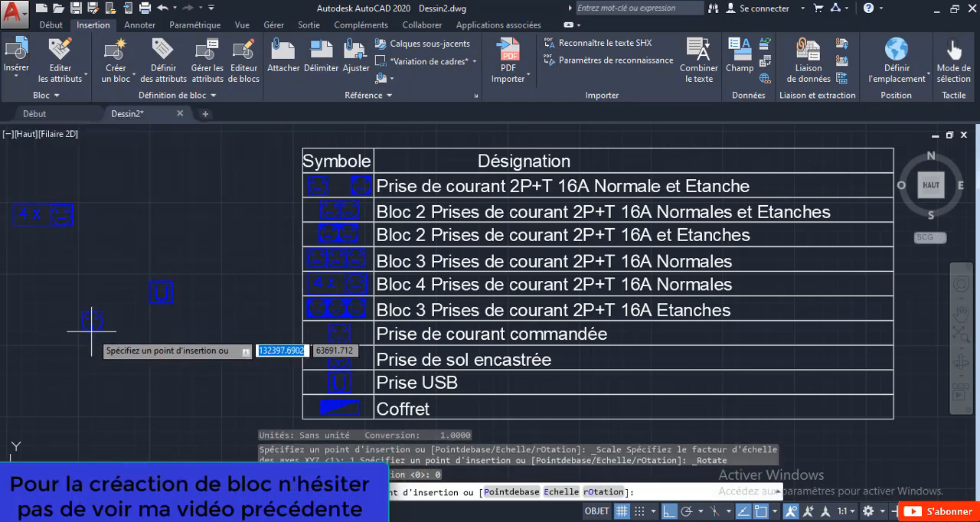
pyautogui.scroll(6, 78, 333)
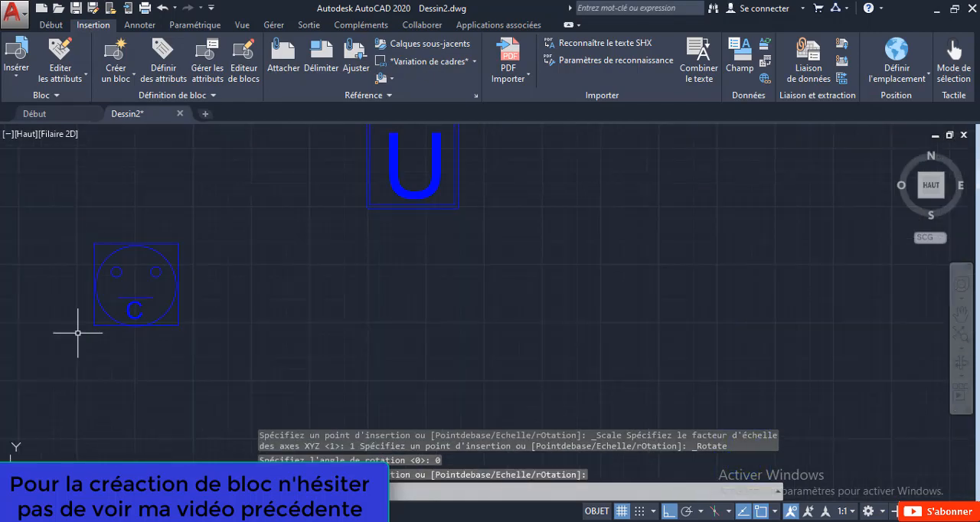
pyautogui.scroll(-6, 77, 333)
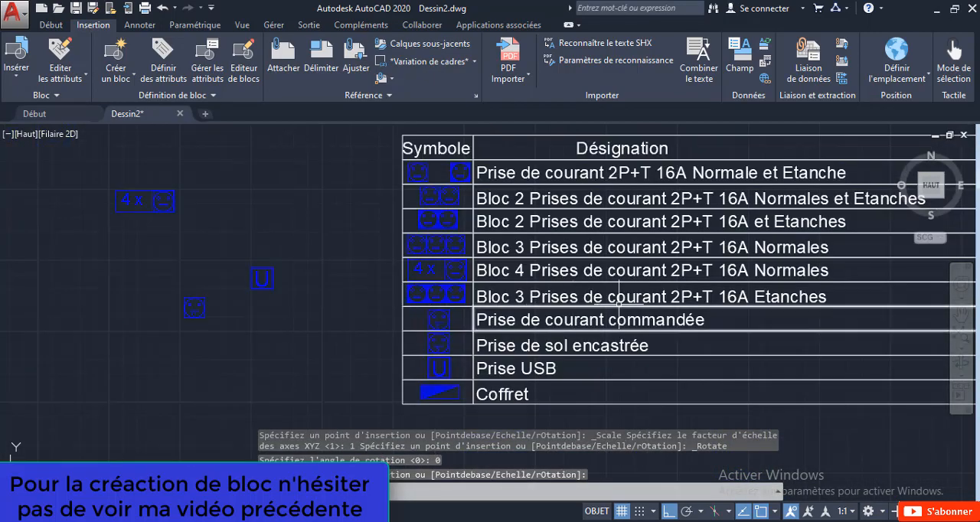
pyautogui.scroll(3, 619, 305)
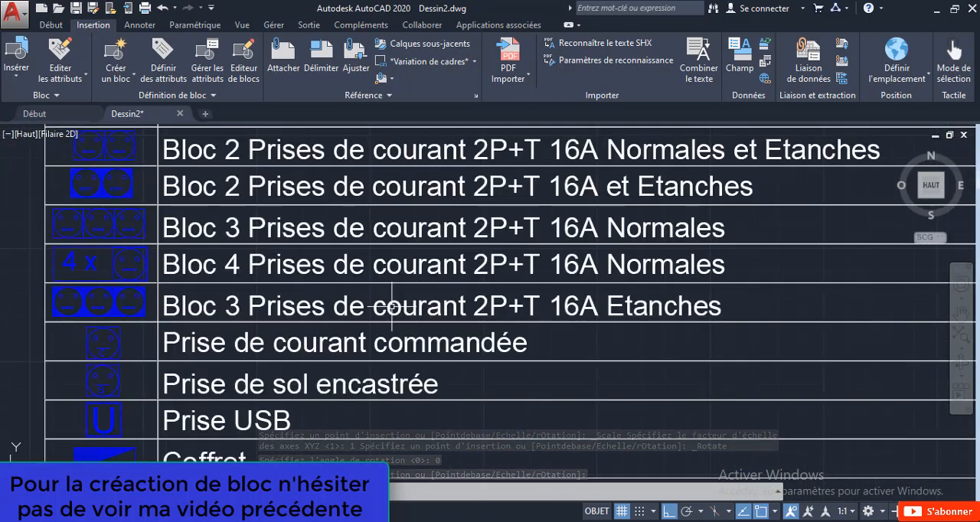